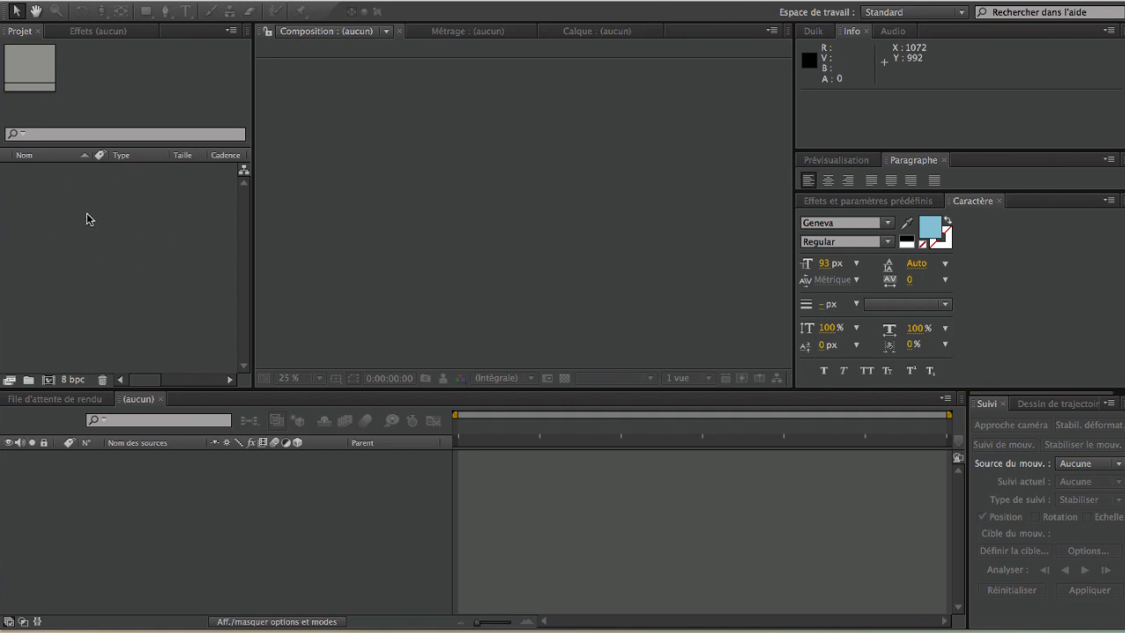
- Create a 1280×720, 25 fps composition named Composition 1
{"action": "left_click", "coordinate": [47, 380]}
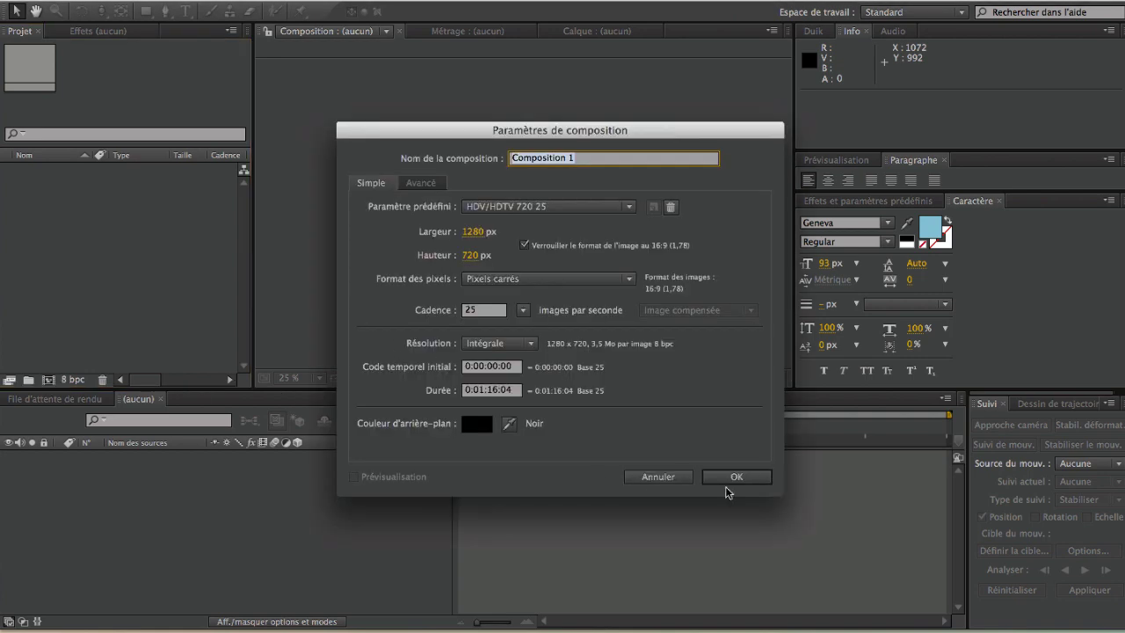
{"action": "left_click", "coordinate": [753, 477]}
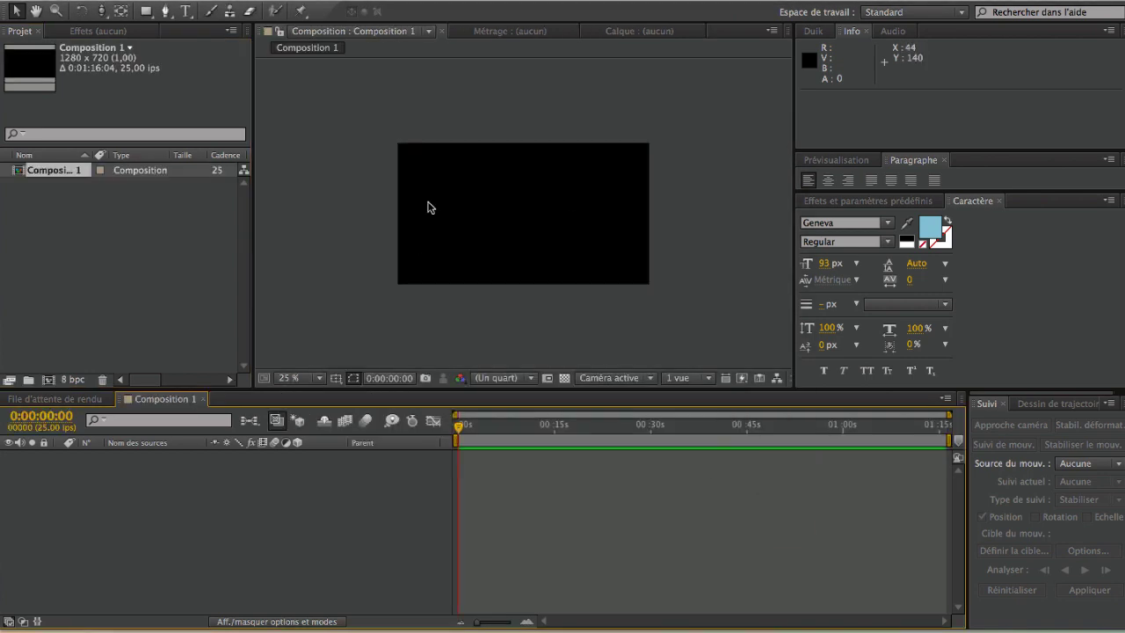
{"action": "left_click", "coordinate": [47, 245]}
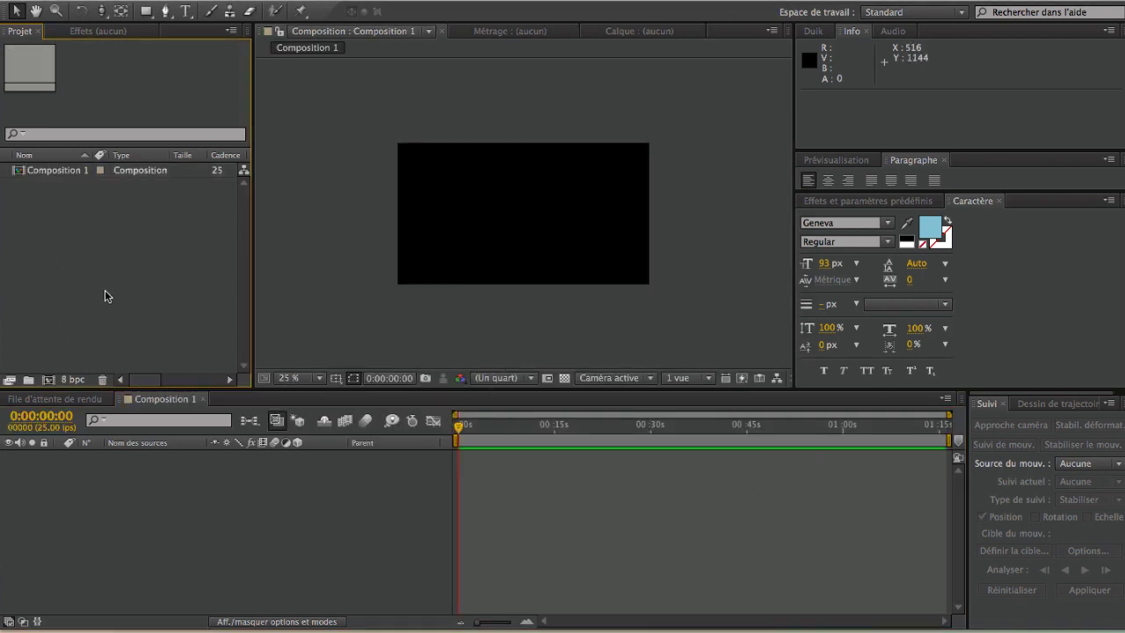
- Add a camera layer, Caméra 1, to the composition's timeline
{"action": "right_click", "coordinate": [98, 457]}
{"action": "mouse_move", "coordinate": [143, 464]}
{"action": "left_click", "coordinate": [493, 535]}
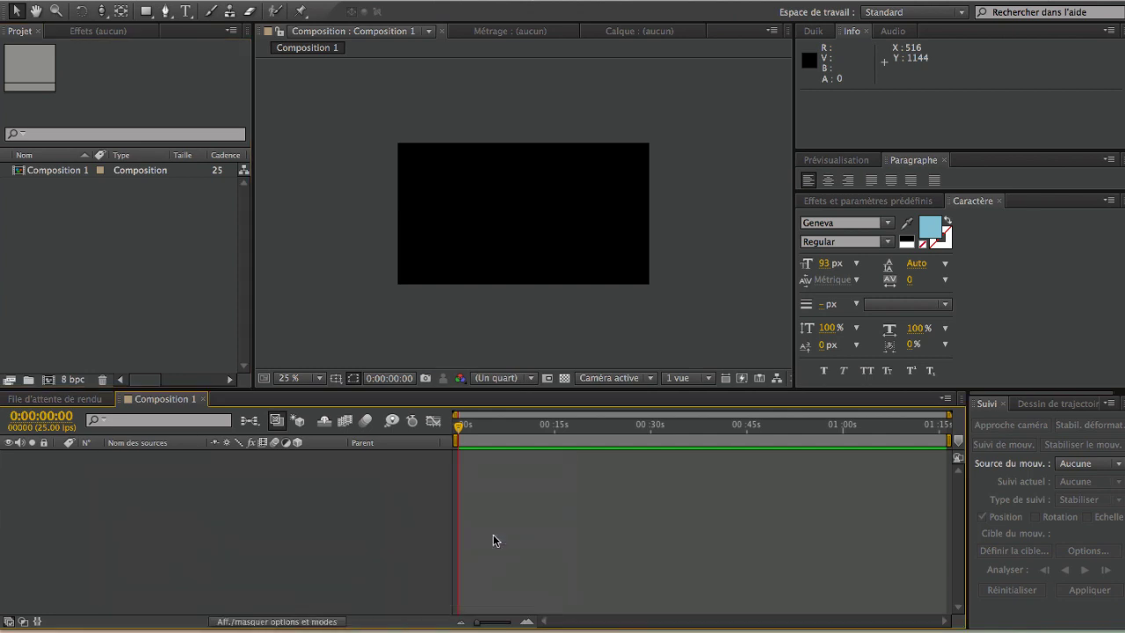
{"action": "left_click", "coordinate": [791, 487]}
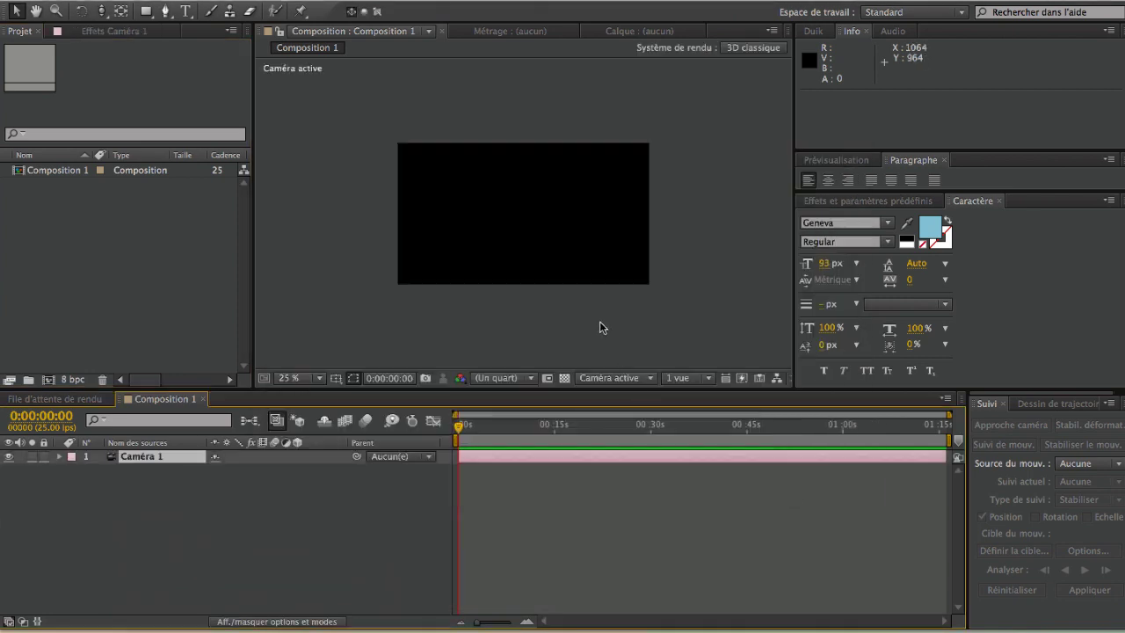
{"action": "right_click", "coordinate": [182, 489]}
{"action": "mouse_move", "coordinate": [220, 465]}
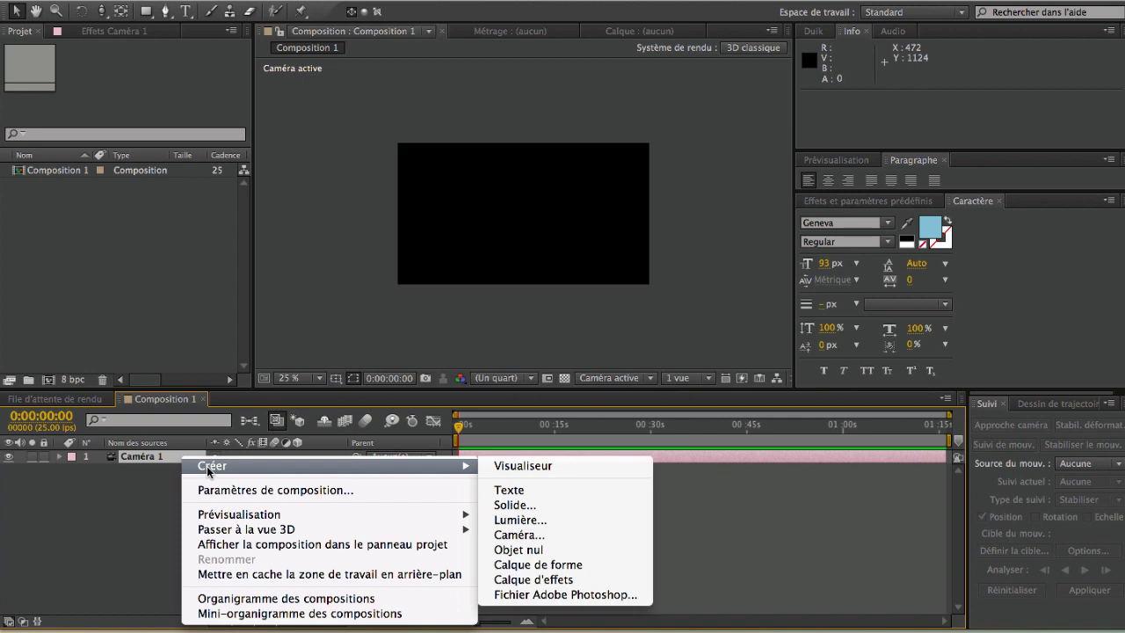
- Add a centre-aligned text layer reading 'VOTRE' and 'ELEMENT' on two lines
{"action": "left_click", "coordinate": [517, 490]}
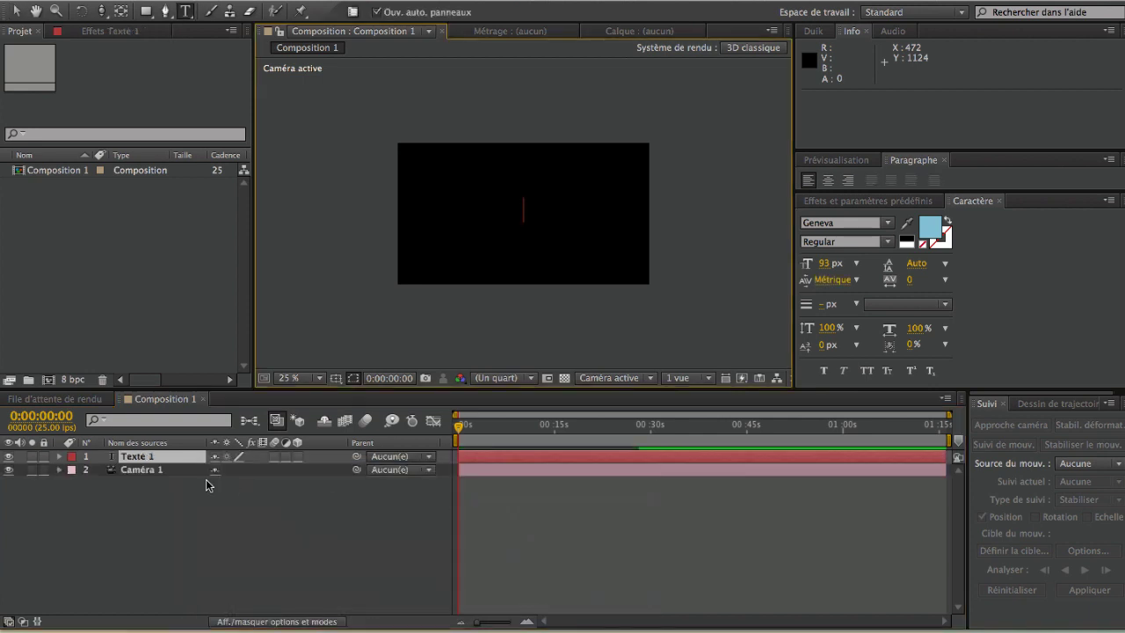
{"action": "type", "text": "VOTRE"}
{"action": "key", "text": "Return"}
{"action": "type", "text": "ELEMENT"}
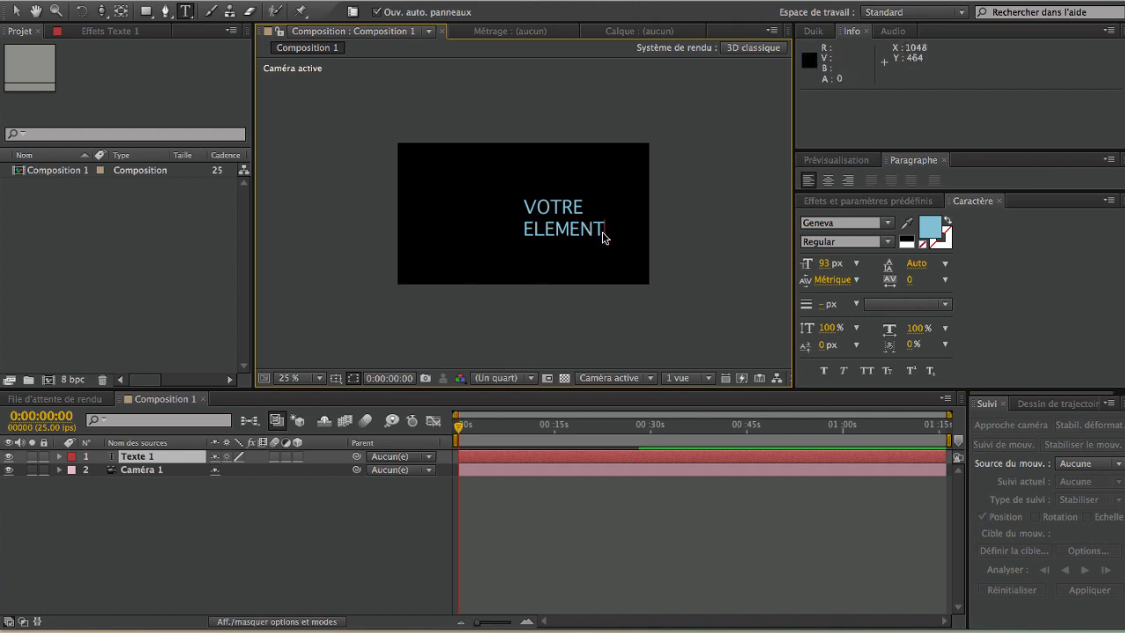
{"action": "key", "text": "super+a"}
{"action": "left_click", "coordinate": [827, 179]}
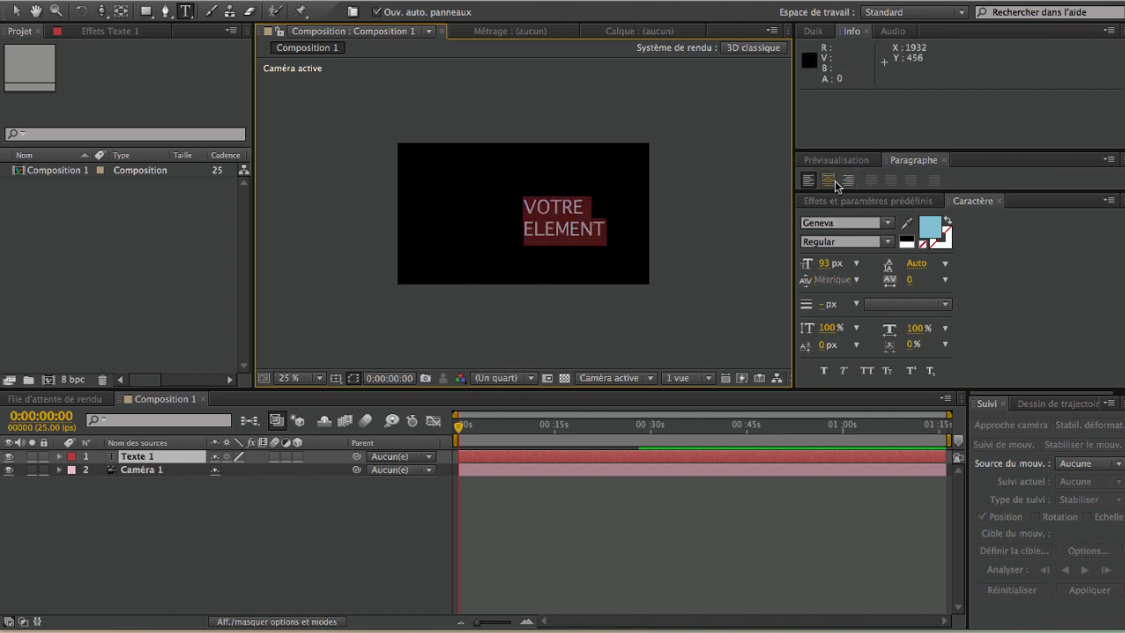
{"action": "left_click", "coordinate": [228, 510]}
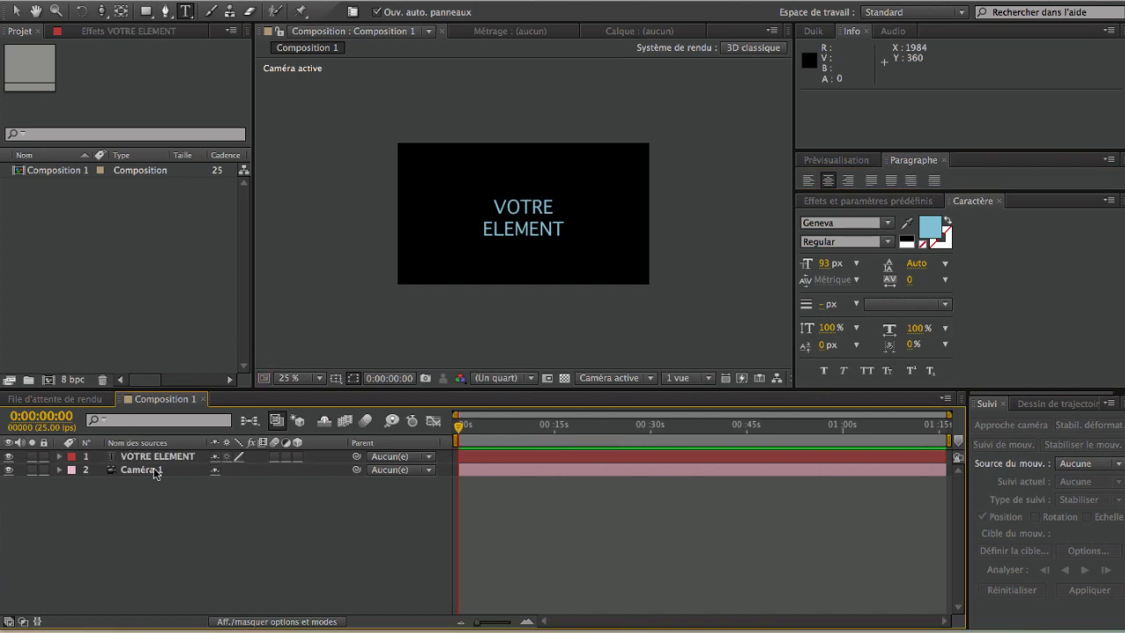
- Turn on the 3D switch for the VOTRE ELEMENT text layer
{"action": "left_click", "coordinate": [290, 456]}
{"action": "left_click", "coordinate": [298, 457]}
{"action": "left_click", "coordinate": [181, 499]}
{"action": "left_click", "coordinate": [276, 621]}
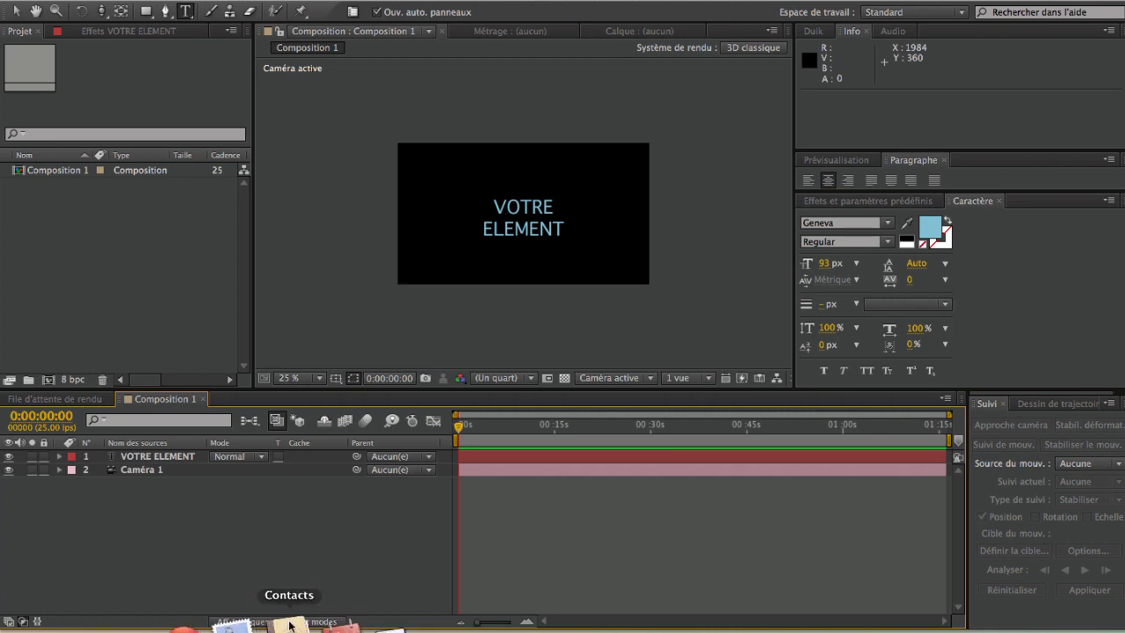
{"action": "left_click", "coordinate": [243, 621]}
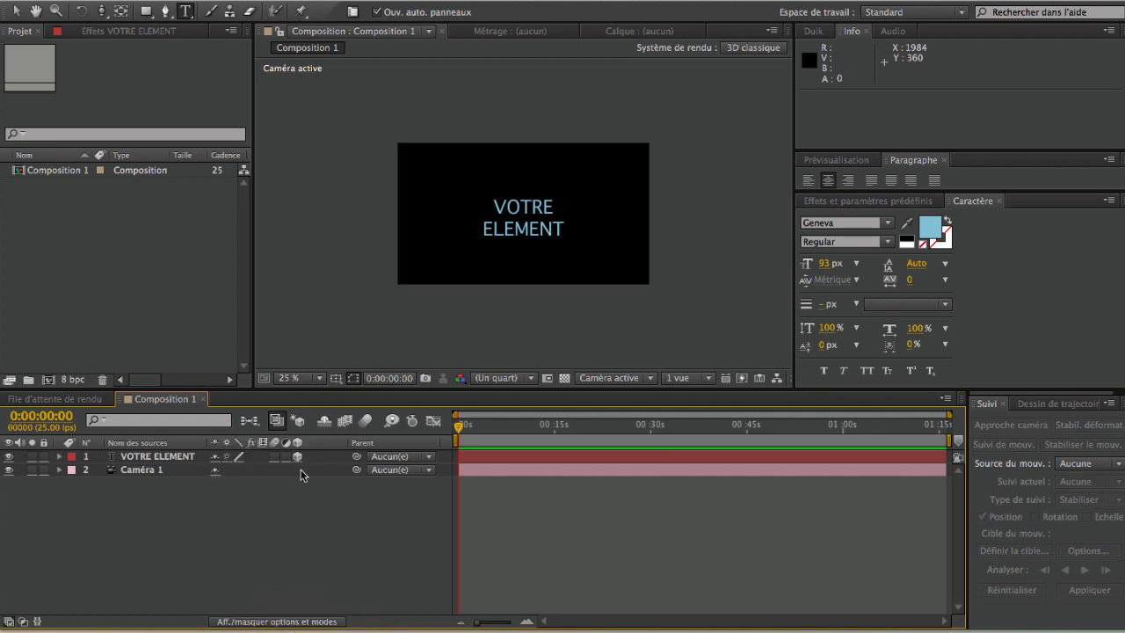
- Drag the VOTRE ELEMENT text slightly up and right in the Composition viewer
{"action": "right_click", "coordinate": [77, 526]}
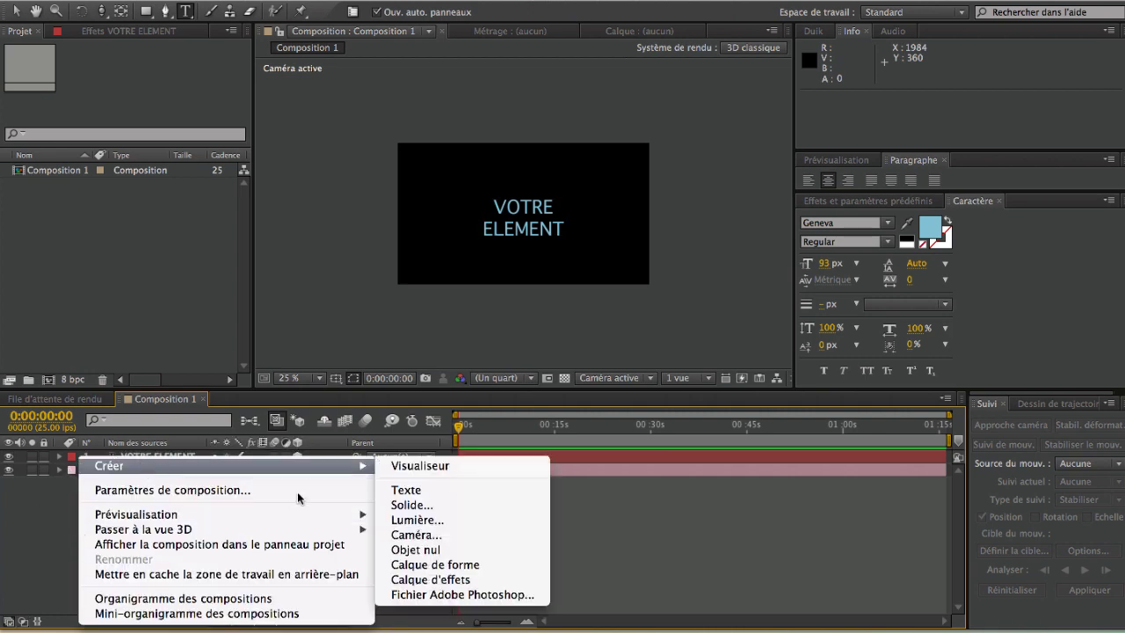
{"action": "mouse_move", "coordinate": [343, 513]}
{"action": "mouse_move", "coordinate": [333, 466]}
{"action": "left_click", "coordinate": [404, 534]}
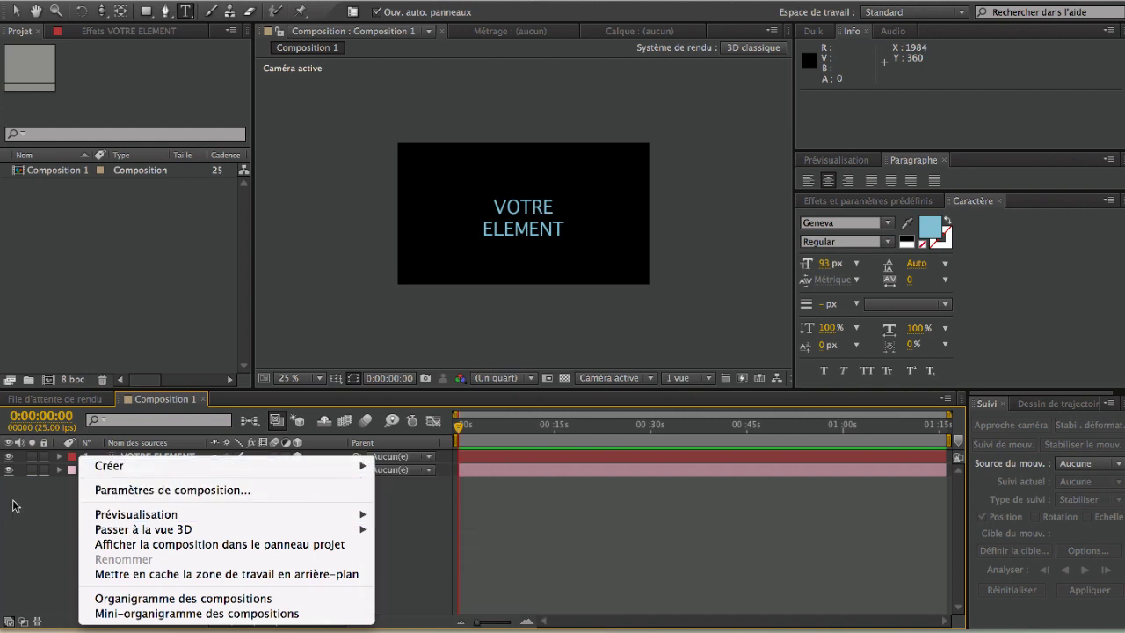
{"action": "key", "text": "v"}
{"action": "left_click", "coordinate": [457, 244]}
{"action": "left_click_drag", "start_coordinate": [512, 214], "coordinate": [516, 210]}
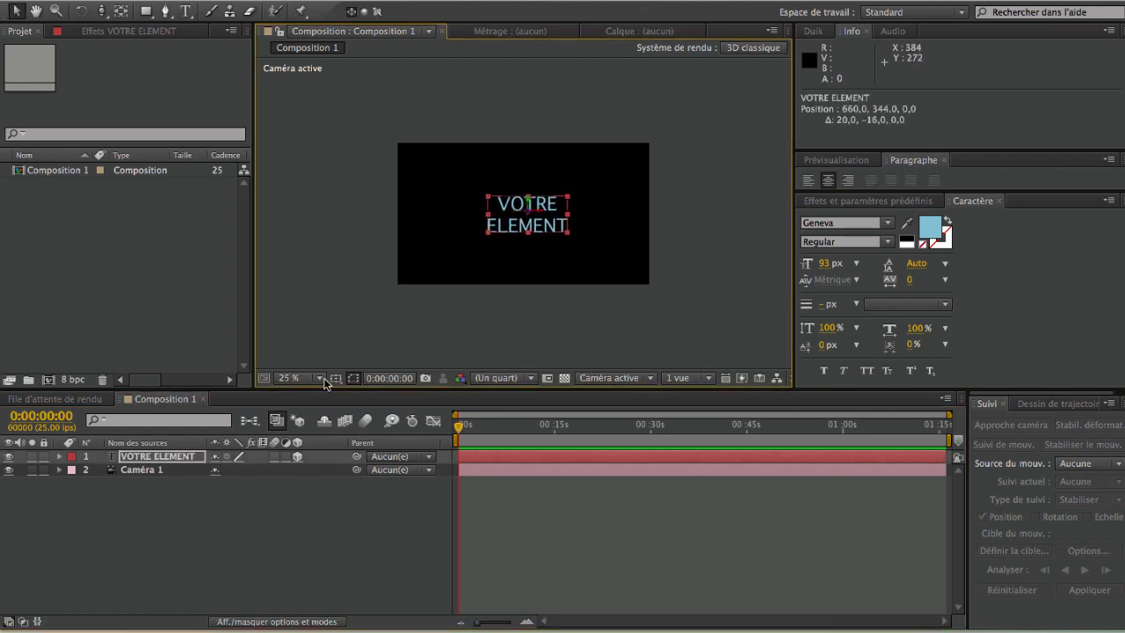
- Reselect the text layer and reveal its Position, now 660.0, 344.0, 0.0
{"action": "left_click", "coordinate": [135, 514]}
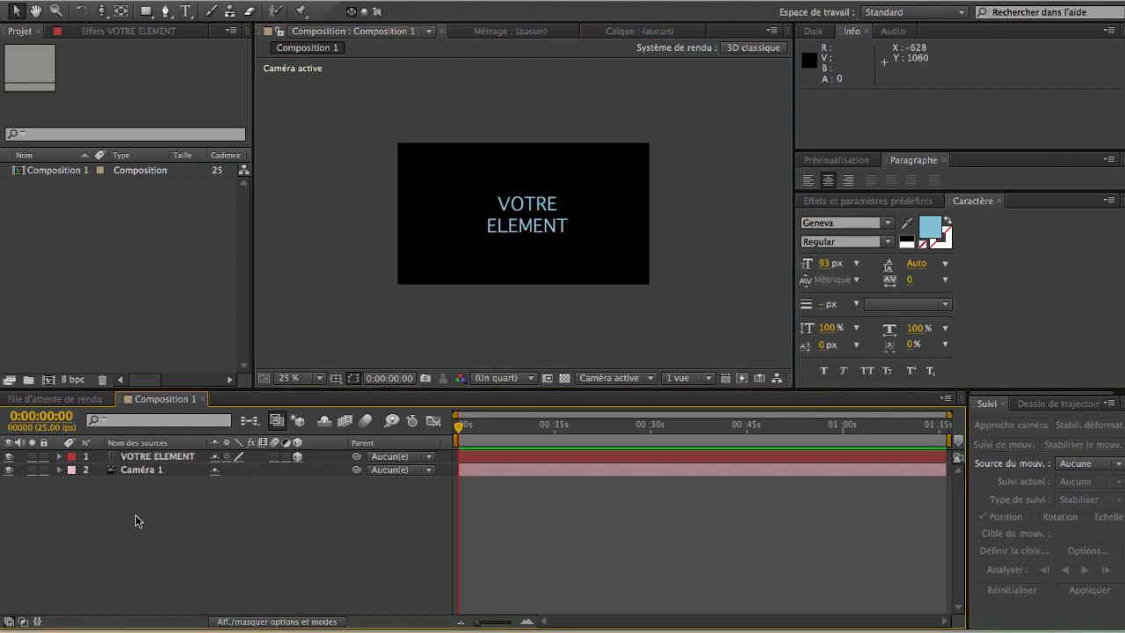
{"action": "left_click", "coordinate": [142, 470]}
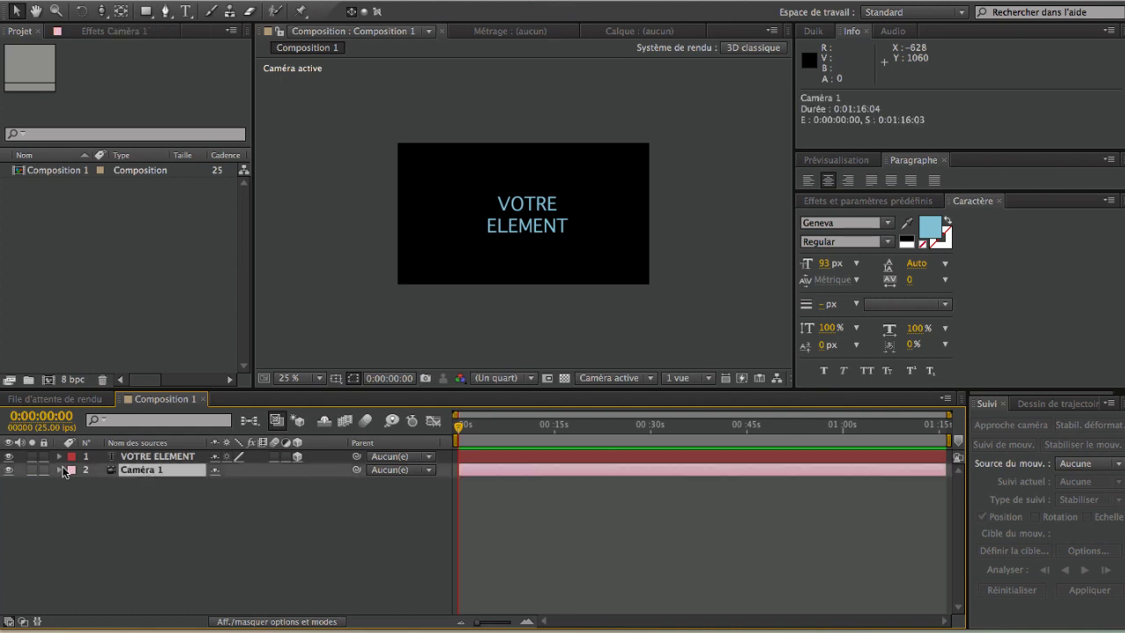
{"action": "key", "text": "ctrl+Up"}
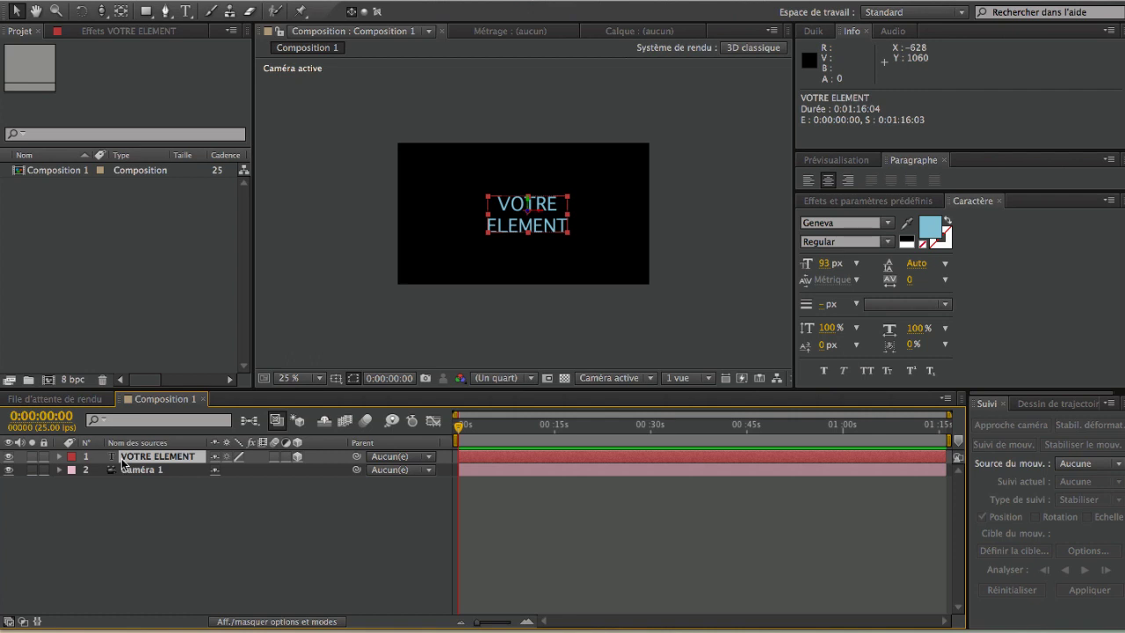
{"action": "key", "text": "p"}
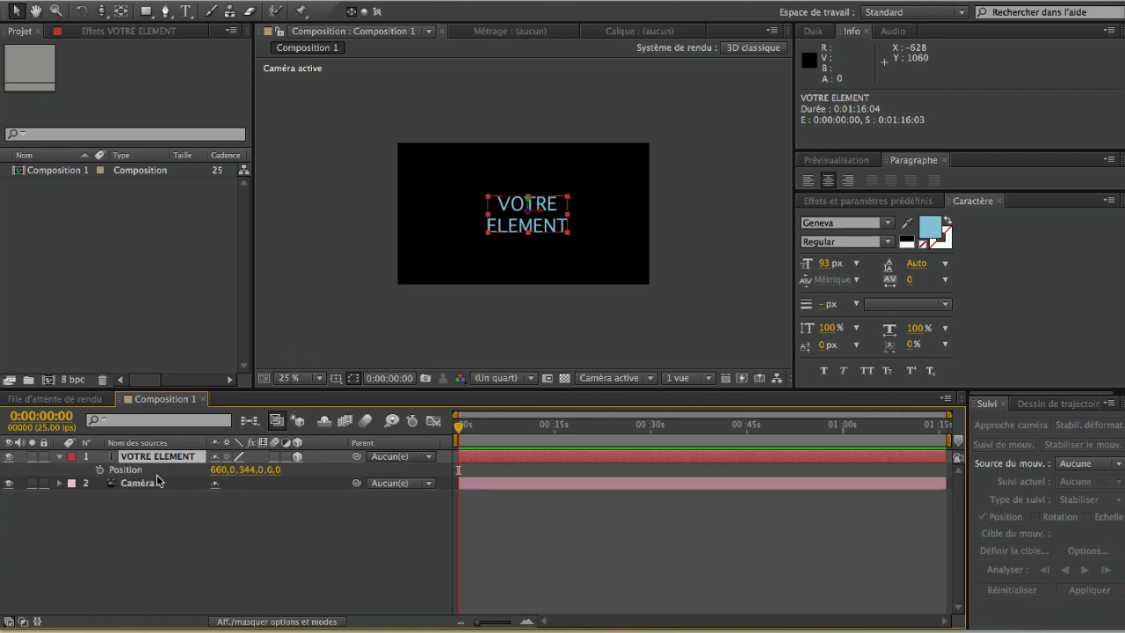
- Pick-whip Caméra 1's Point ciblé expression to the text's Position, reading 660.0, 344.0, 0.0
{"action": "left_click", "coordinate": [132, 482]}
{"action": "left_click", "coordinate": [59, 483]}
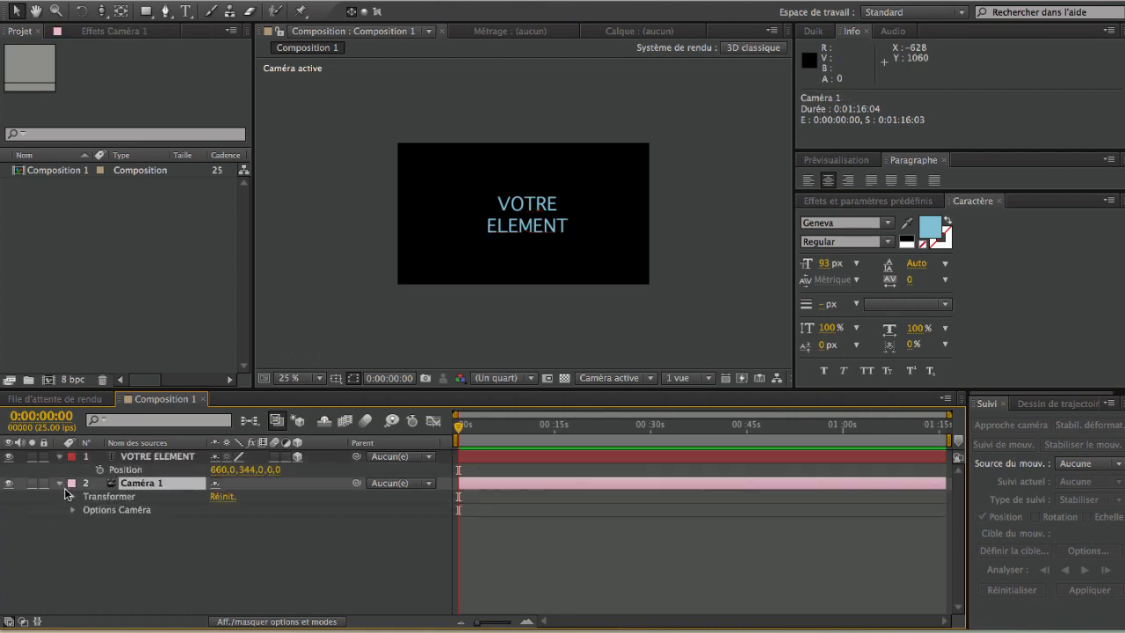
{"action": "left_click", "coordinate": [73, 498]}
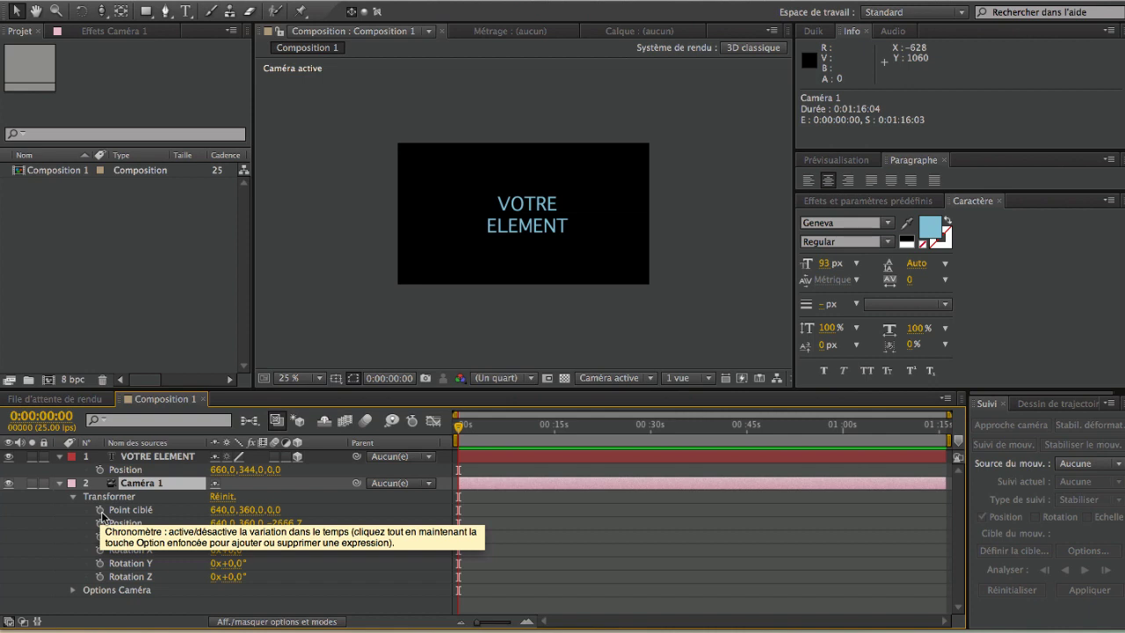
{"action": "left_click", "coordinate": [100, 511], "text": "alt"}
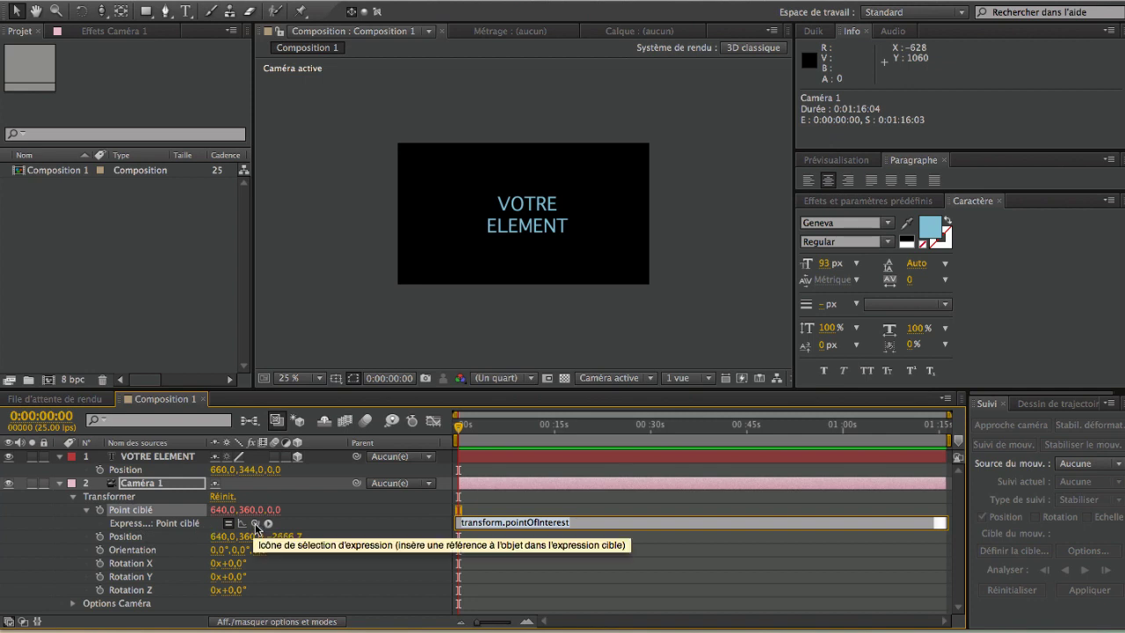
{"action": "left_click_drag", "start_coordinate": [255, 524], "coordinate": [255, 524]}
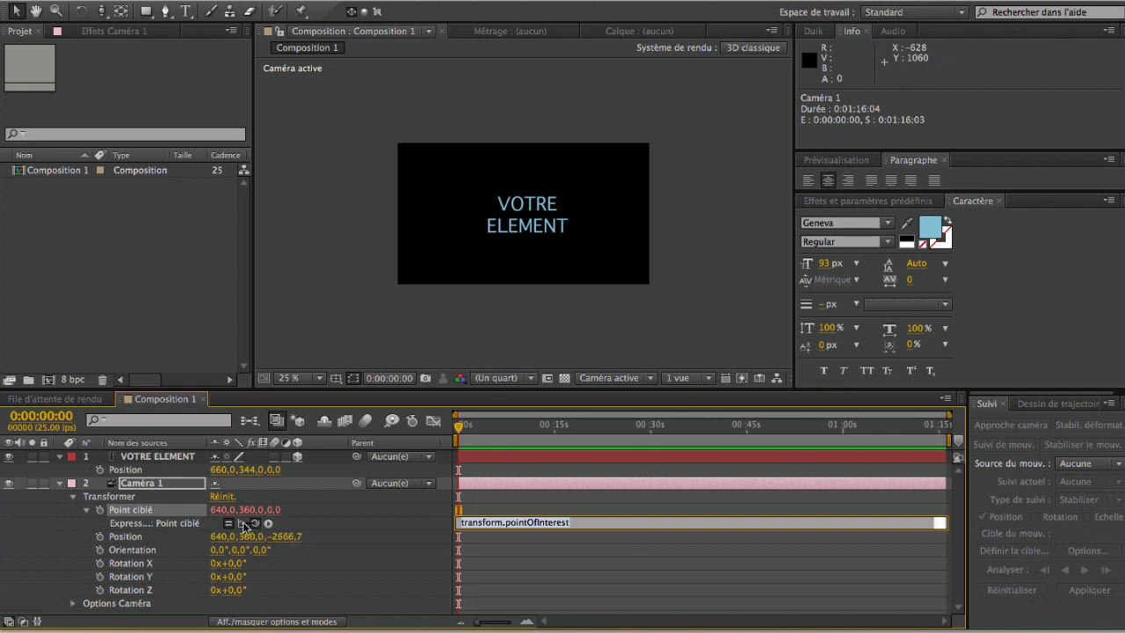
{"action": "mouse_move", "coordinate": [254, 520]}
{"action": "left_mouse_down"}
{"action": "mouse_move", "coordinate": [157, 527]}
{"action": "mouse_move", "coordinate": [120, 468]}
{"action": "left_mouse_up"}
{"action": "left_click", "coordinate": [532, 548]}
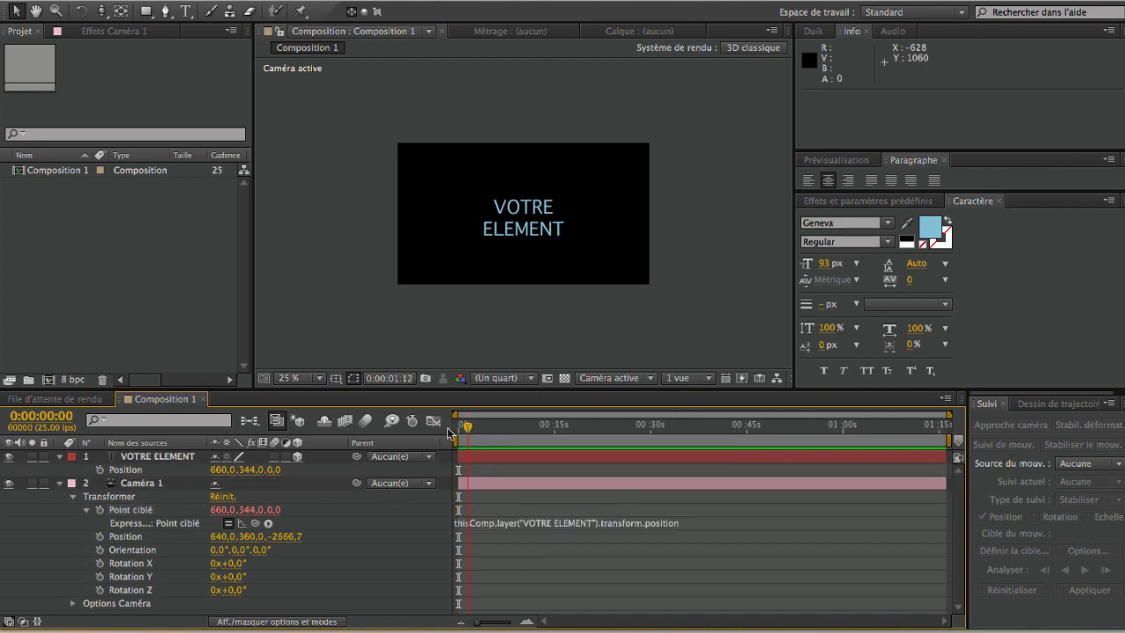
{"action": "left_click", "coordinate": [101, 11]}
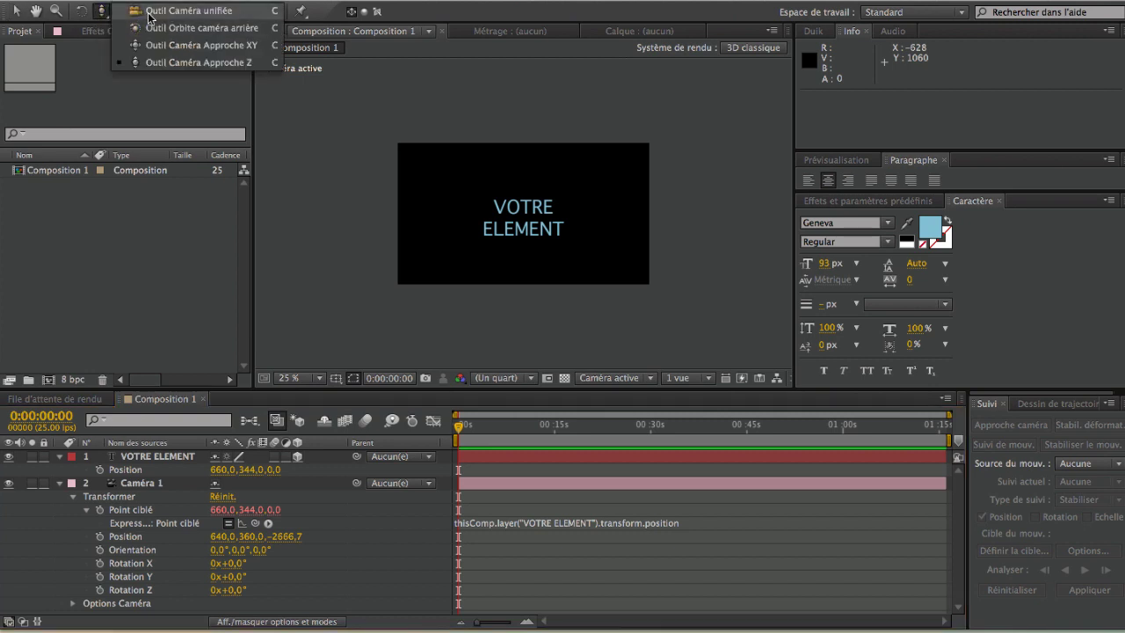
- Create a blue 0022F5 solid, Bleu uni 1, move it below Caméra 1 and duplicate it
{"action": "left_click", "coordinate": [149, 14]}
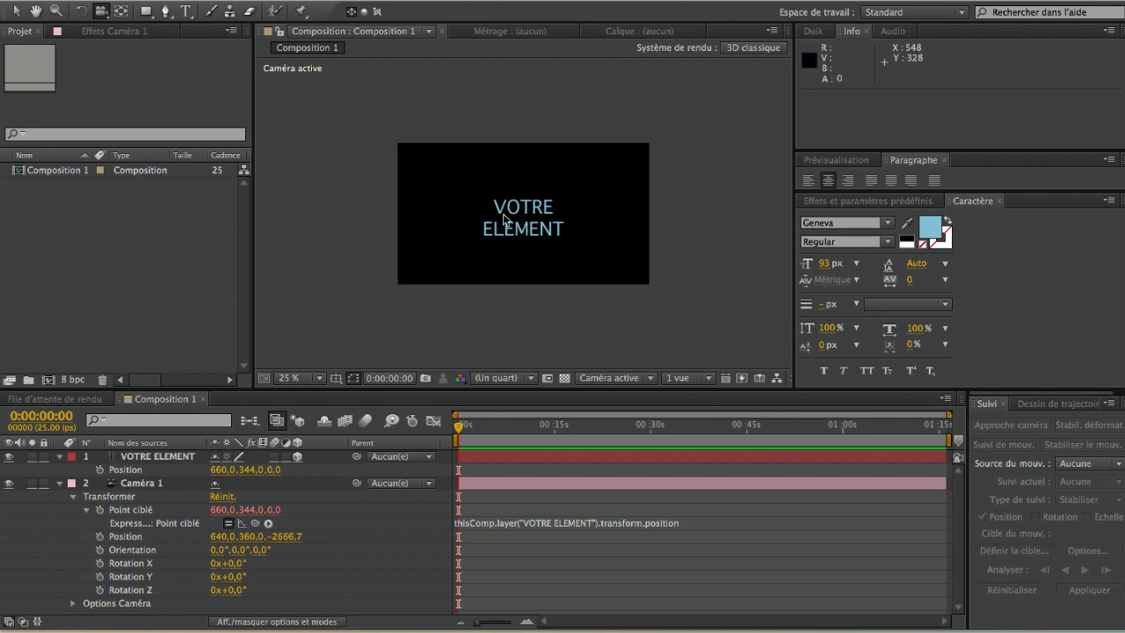
{"action": "left_click", "coordinate": [60, 482]}
{"action": "left_click", "coordinate": [58, 456]}
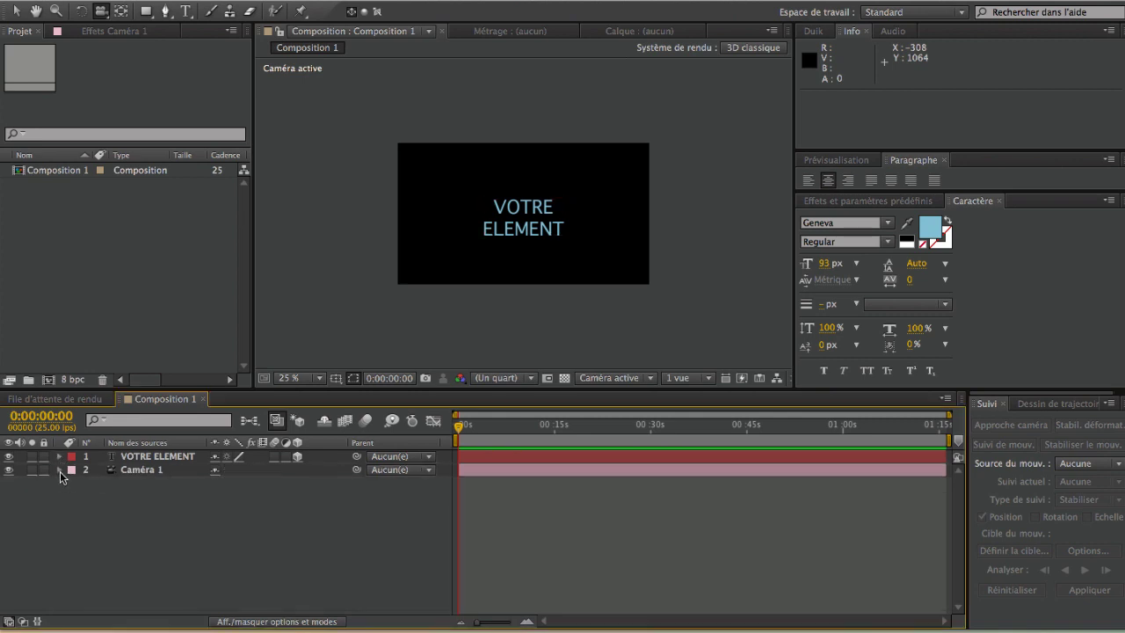
{"action": "right_click", "coordinate": [134, 527]}
{"action": "mouse_move", "coordinate": [167, 466]}
{"action": "left_click", "coordinate": [468, 506]}
{"action": "left_click", "coordinate": [563, 410]}
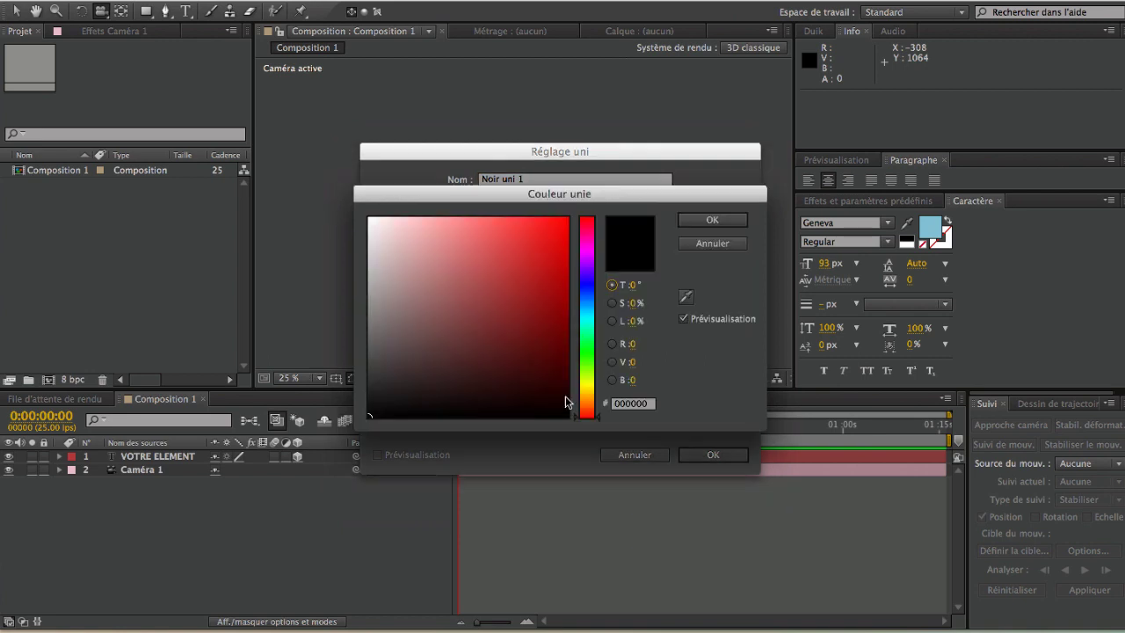
{"action": "mouse_move", "coordinate": [522, 290]}
{"action": "left_mouse_down"}
{"action": "mouse_move", "coordinate": [567, 225]}
{"action": "mouse_move", "coordinate": [584, 283]}
{"action": "left_mouse_up"}
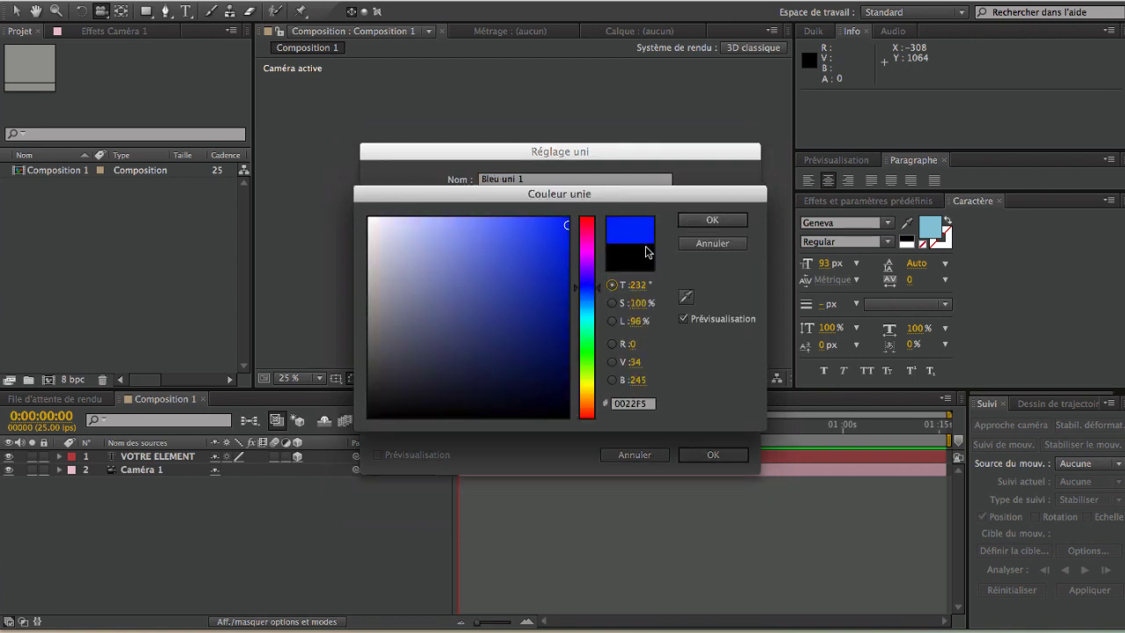
{"action": "left_click", "coordinate": [689, 221]}
{"action": "left_click", "coordinate": [711, 454]}
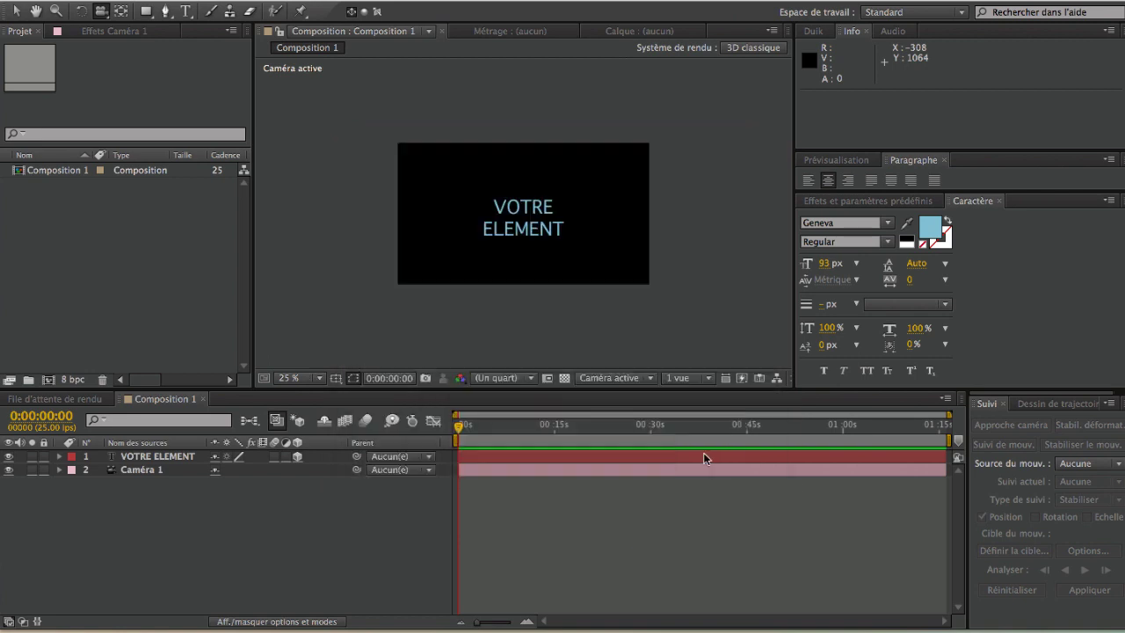
{"action": "left_click_drag", "start_coordinate": [161, 502], "coordinate": [160, 514]}
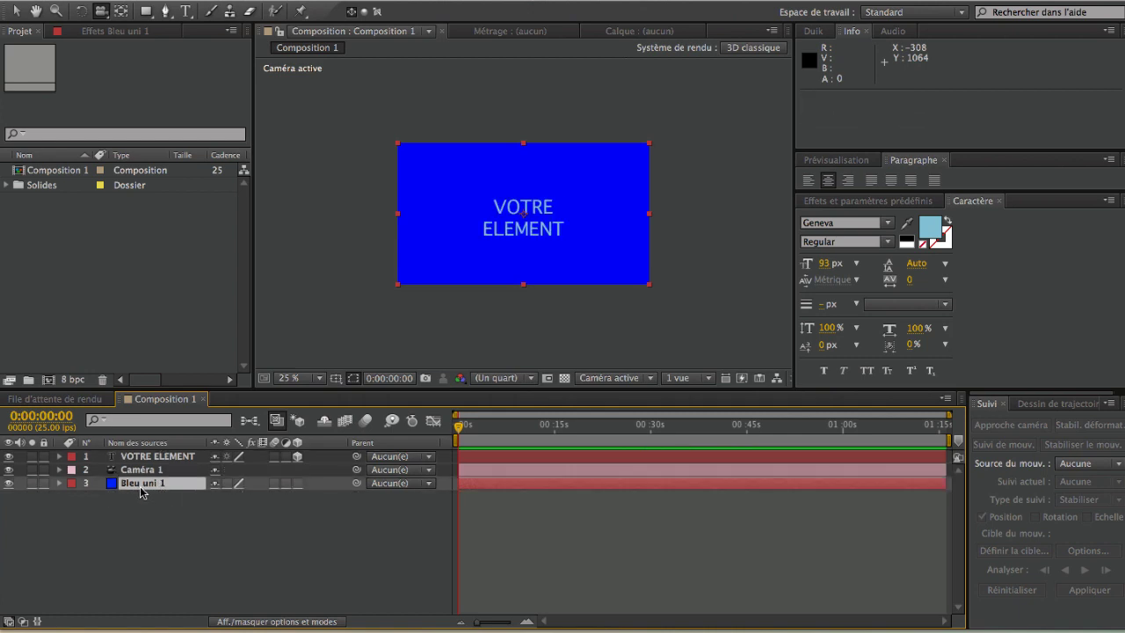
{"action": "key", "text": "ctrl+d"}
- Select the copy of the blue solid, briefly viewing it in its Layer panel
{"action": "left_click", "coordinate": [144, 497]}
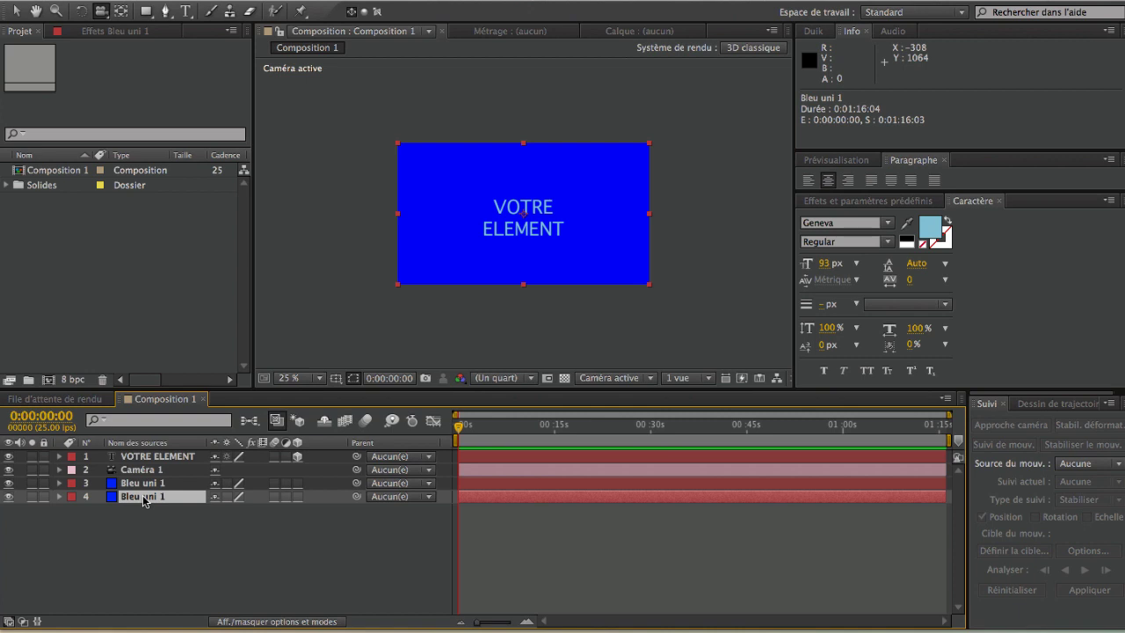
{"action": "left_click", "coordinate": [143, 483]}
{"action": "double_click", "coordinate": [143, 498]}
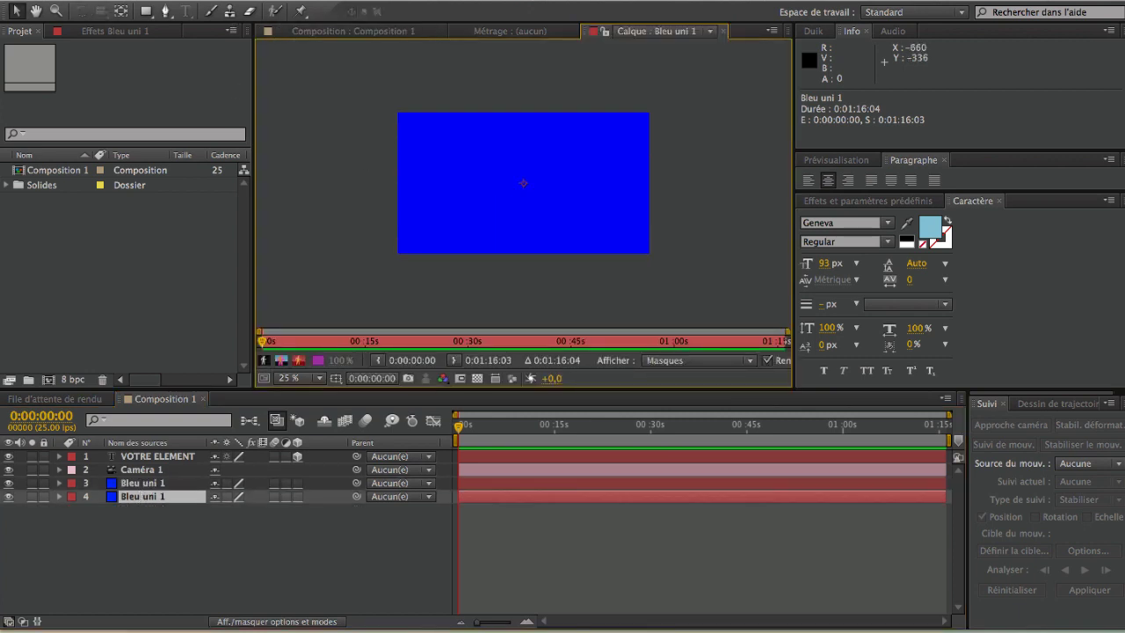
{"action": "left_click", "coordinate": [723, 31]}
{"action": "left_click", "coordinate": [573, 31]}
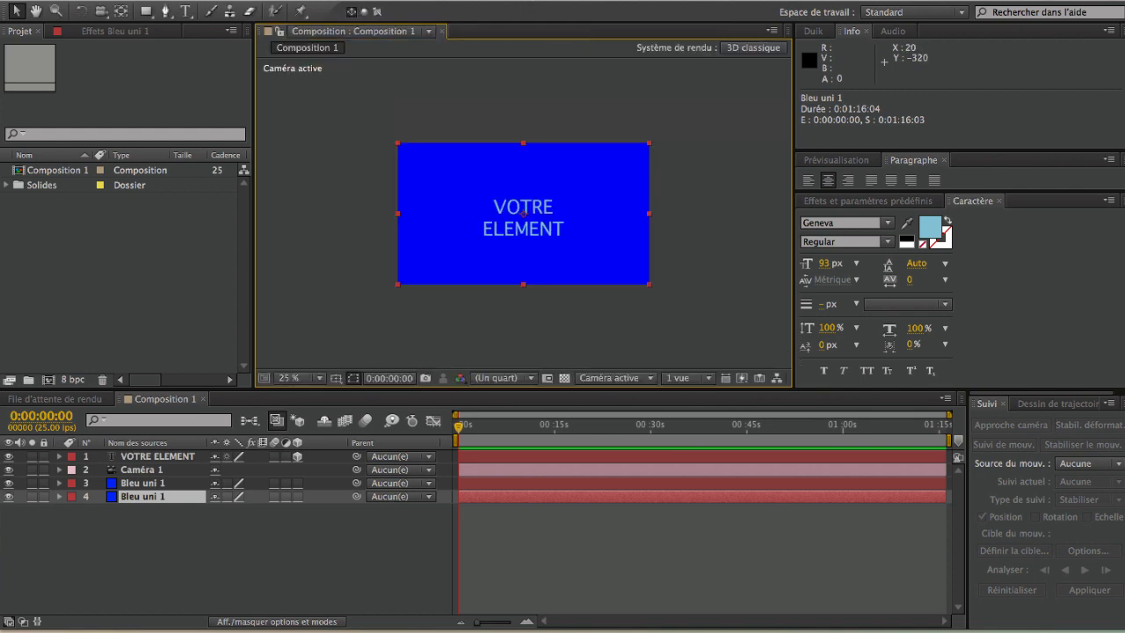
- Recolour the copy to black 000000 as Noir uni 1 and make both solids 3D
{"action": "left_click", "coordinate": [327, 3]}
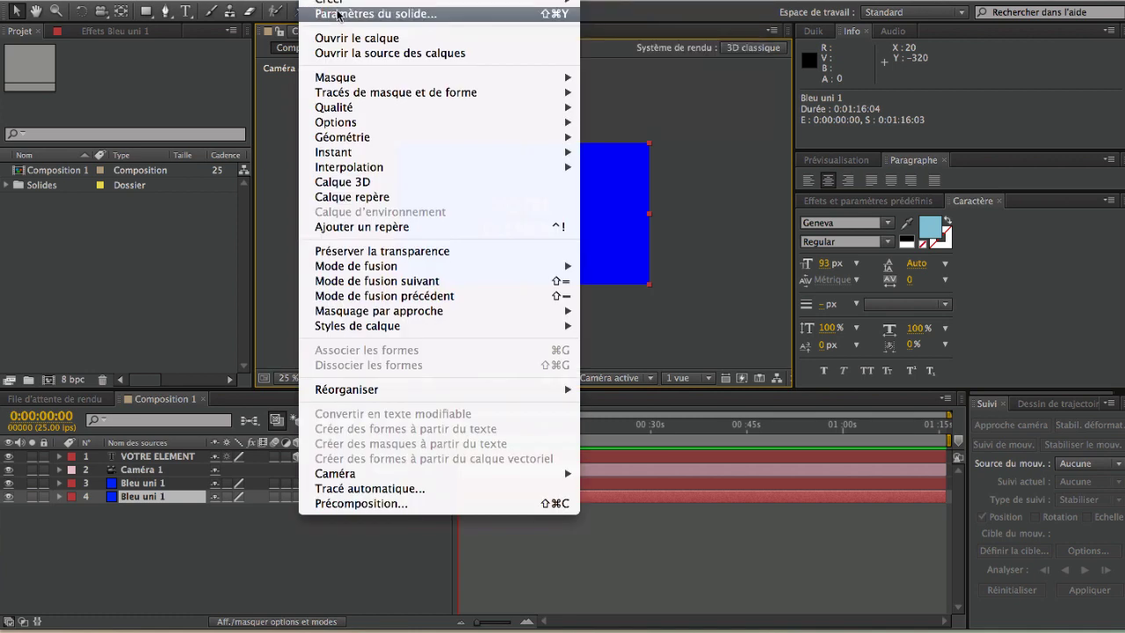
{"action": "left_click", "coordinate": [334, 10]}
{"action": "left_click", "coordinate": [553, 396]}
{"action": "left_click", "coordinate": [522, 309]}
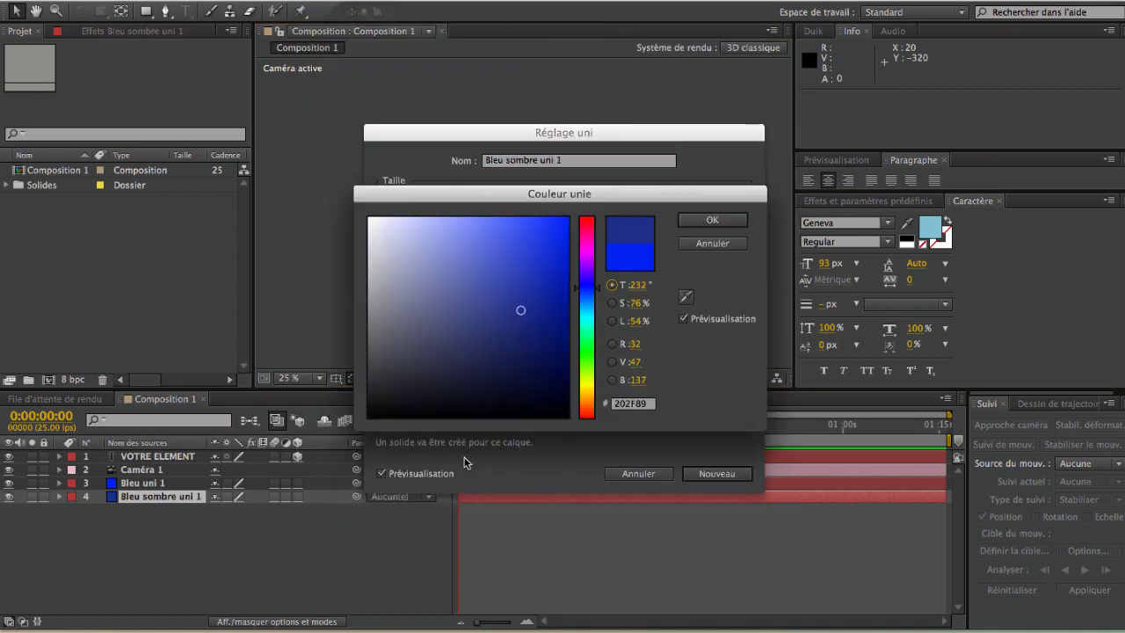
{"action": "left_click", "coordinate": [465, 416]}
{"action": "left_click", "coordinate": [710, 218]}
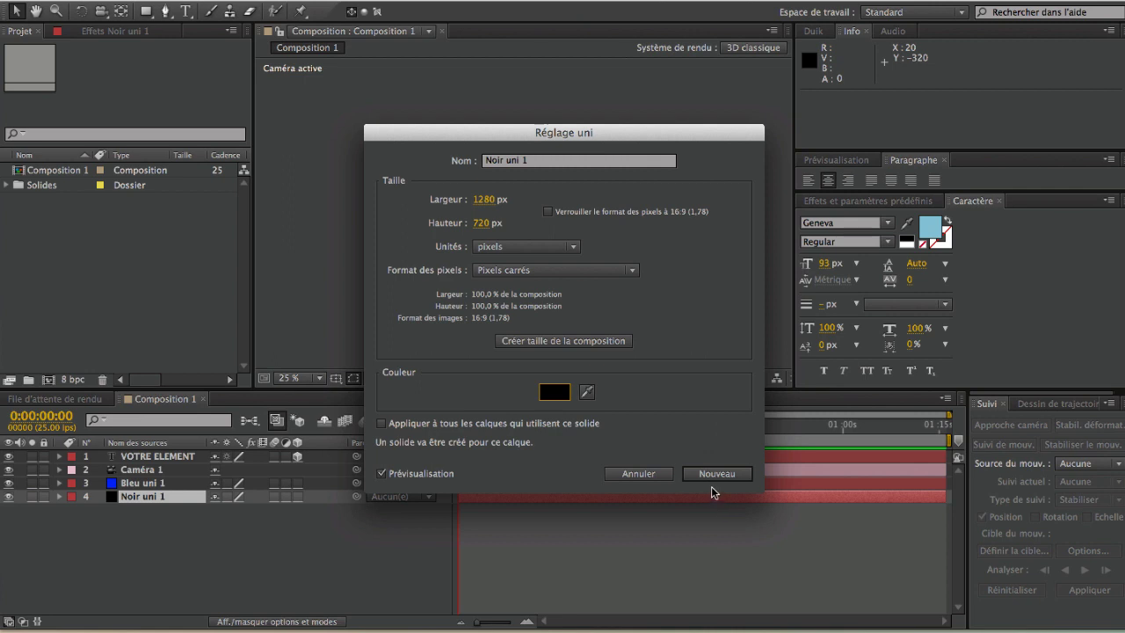
{"action": "left_click", "coordinate": [713, 477]}
{"action": "left_click", "coordinate": [139, 482]}
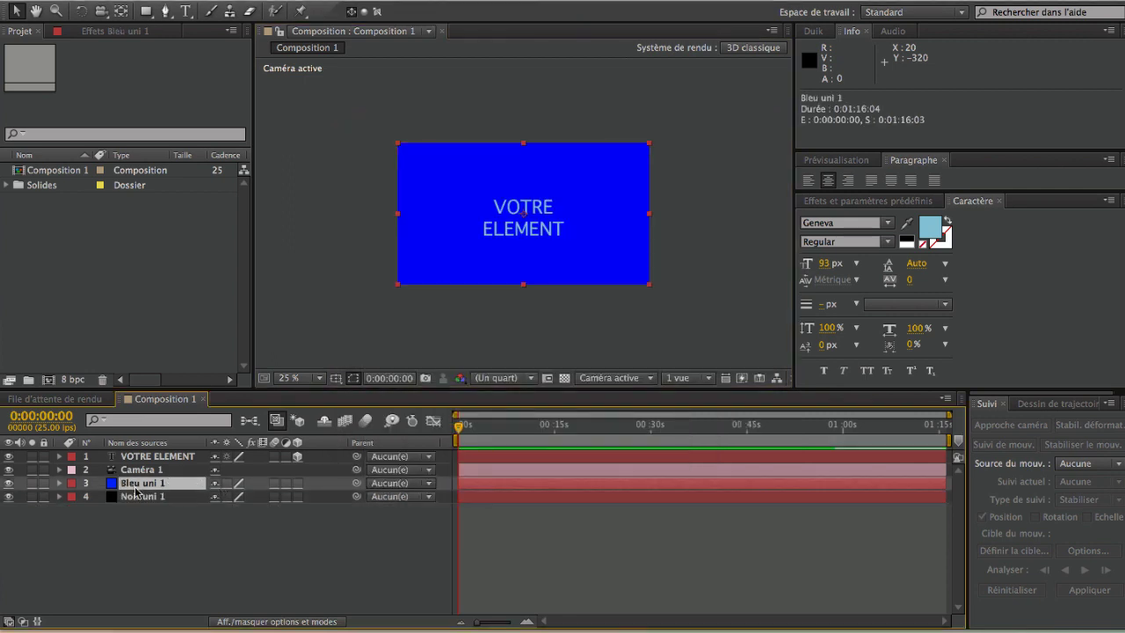
{"action": "left_click_drag", "start_coordinate": [297, 483], "coordinate": [298, 497]}
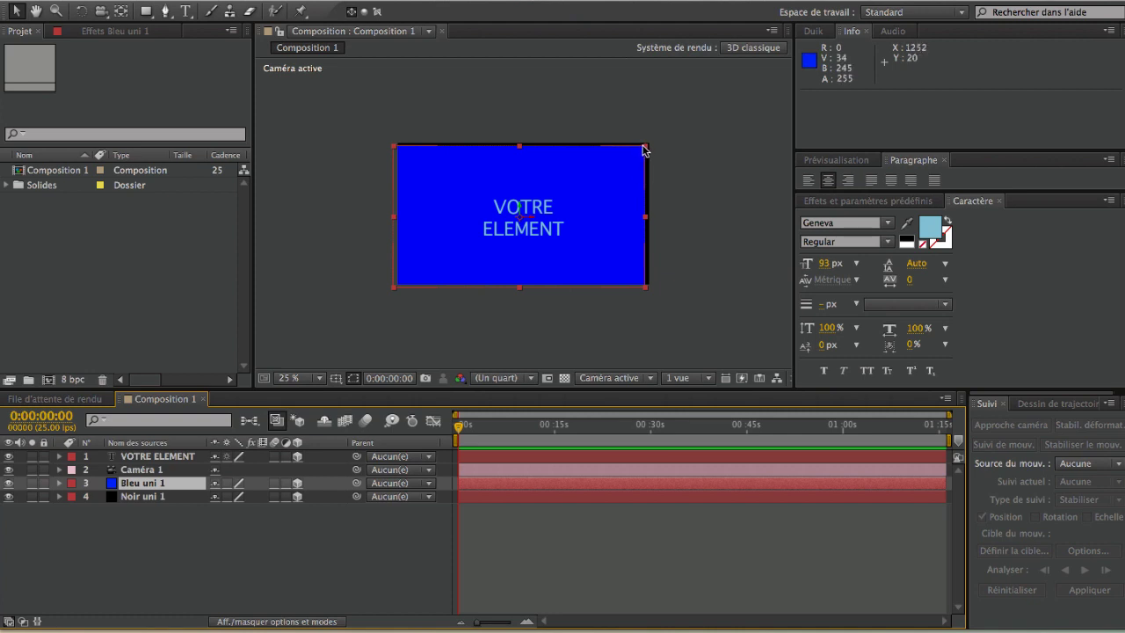
{"action": "left_click", "coordinate": [162, 499]}
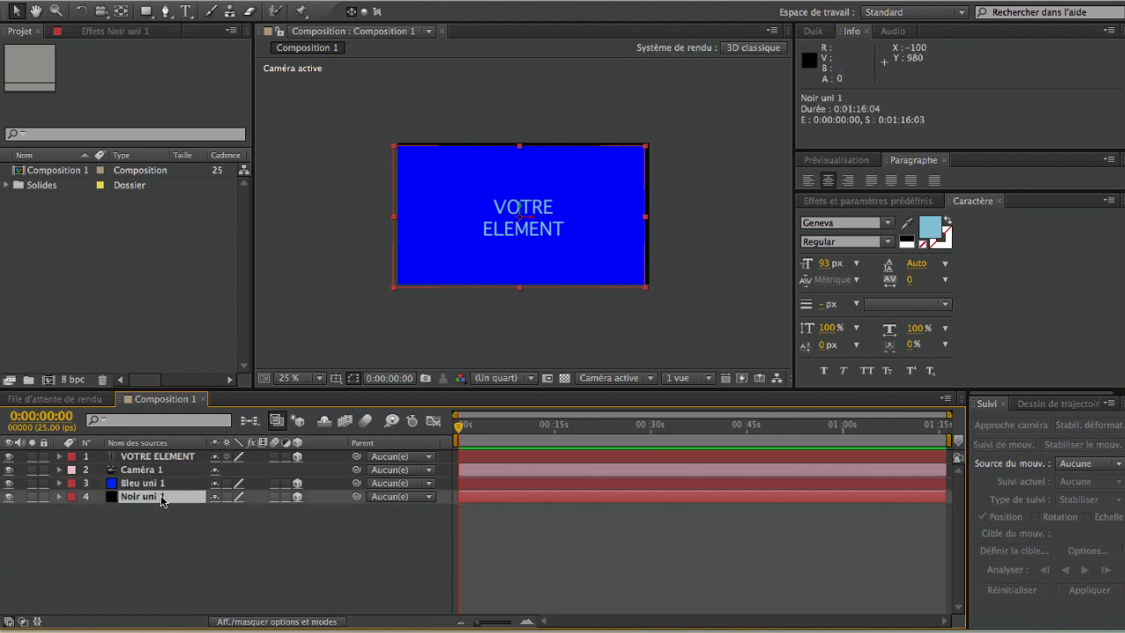
{"action": "mouse_move", "coordinate": [648, 145]}
{"action": "left_mouse_down"}
{"action": "mouse_move", "coordinate": [795, 60]}
{"action": "mouse_move", "coordinate": [811, 35]}
{"action": "left_mouse_up"}
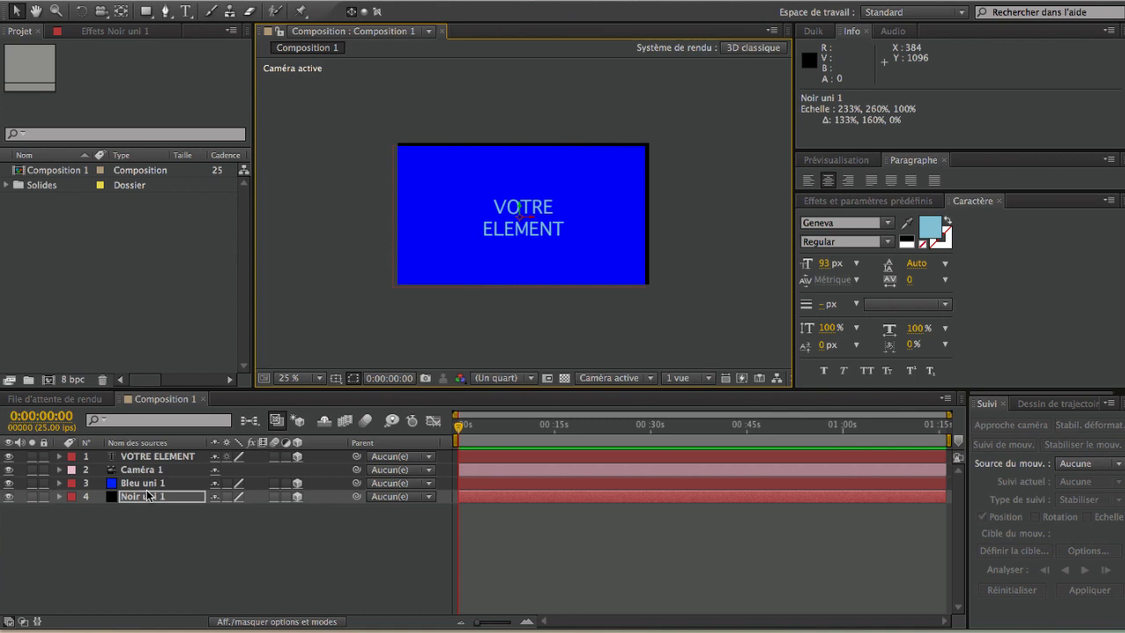
{"action": "key", "text": "ctrl+z"}
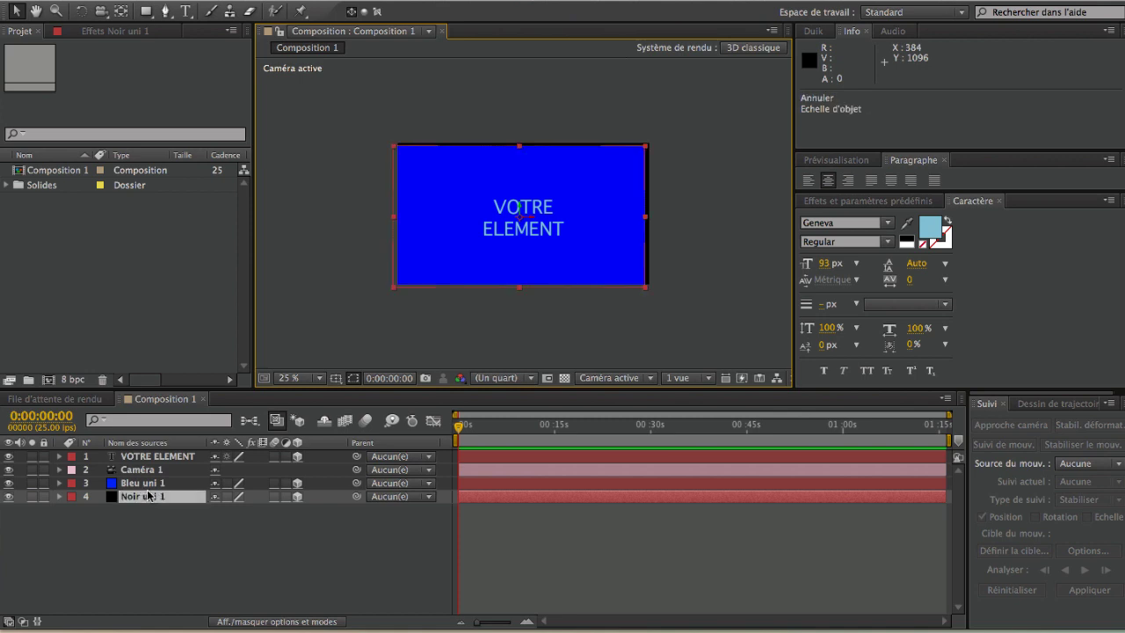
{"action": "key", "text": "ctrl+z"}
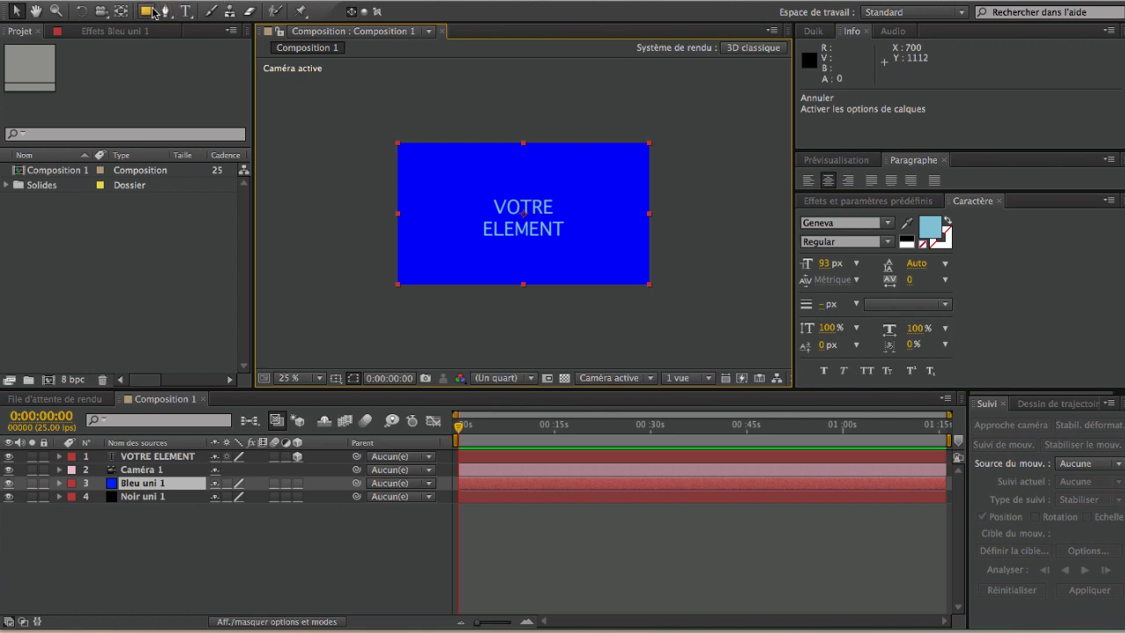
{"action": "mouse_move", "coordinate": [153, 10]}
{"action": "left_mouse_down"}
{"action": "mouse_move", "coordinate": [236, 64]}
{"action": "mouse_move", "coordinate": [217, 49]}
{"action": "left_mouse_up"}
- Add an oval mask fitted to Bleu uni 1 and feather it to 997 pixels
{"action": "left_click", "coordinate": [59, 484]}
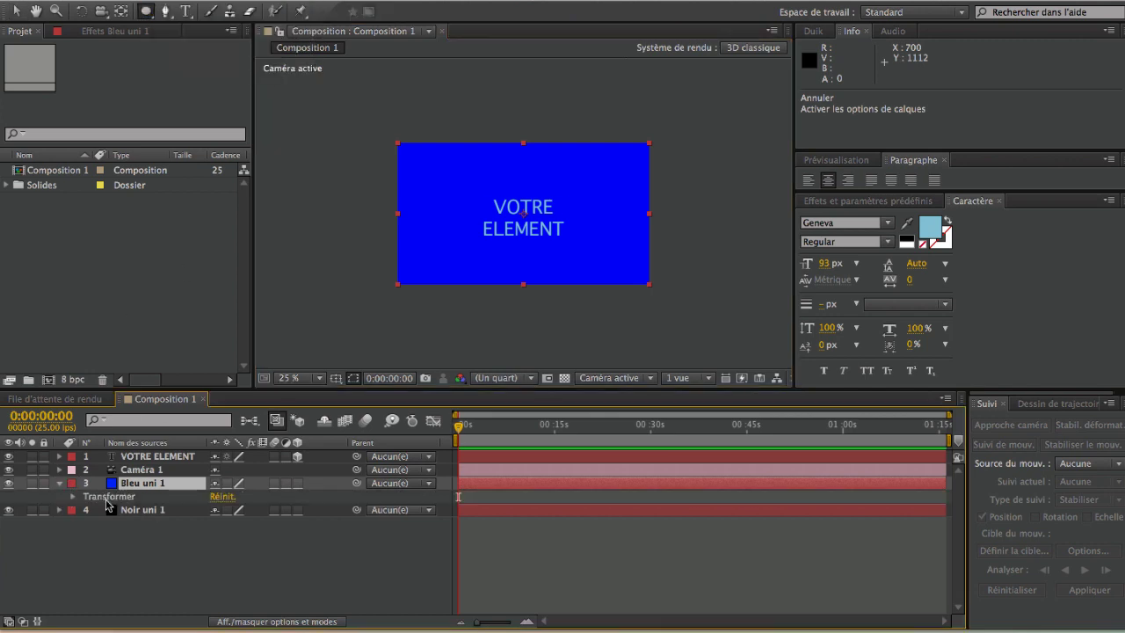
{"action": "double_click", "coordinate": [146, 11]}
{"action": "key", "text": "v"}
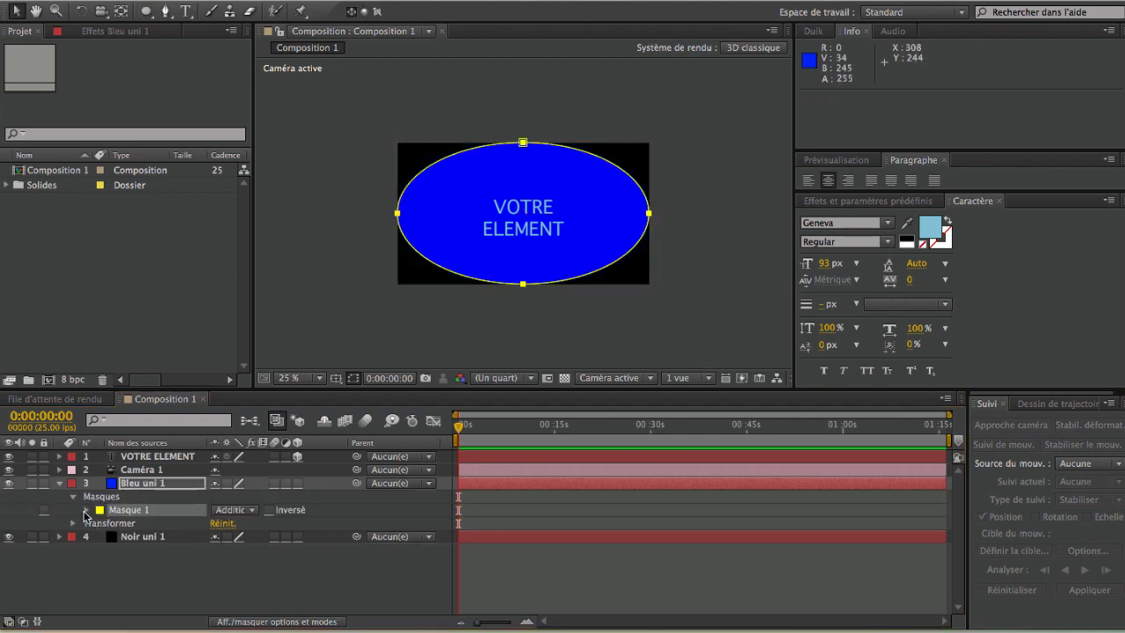
{"action": "left_click", "coordinate": [86, 510]}
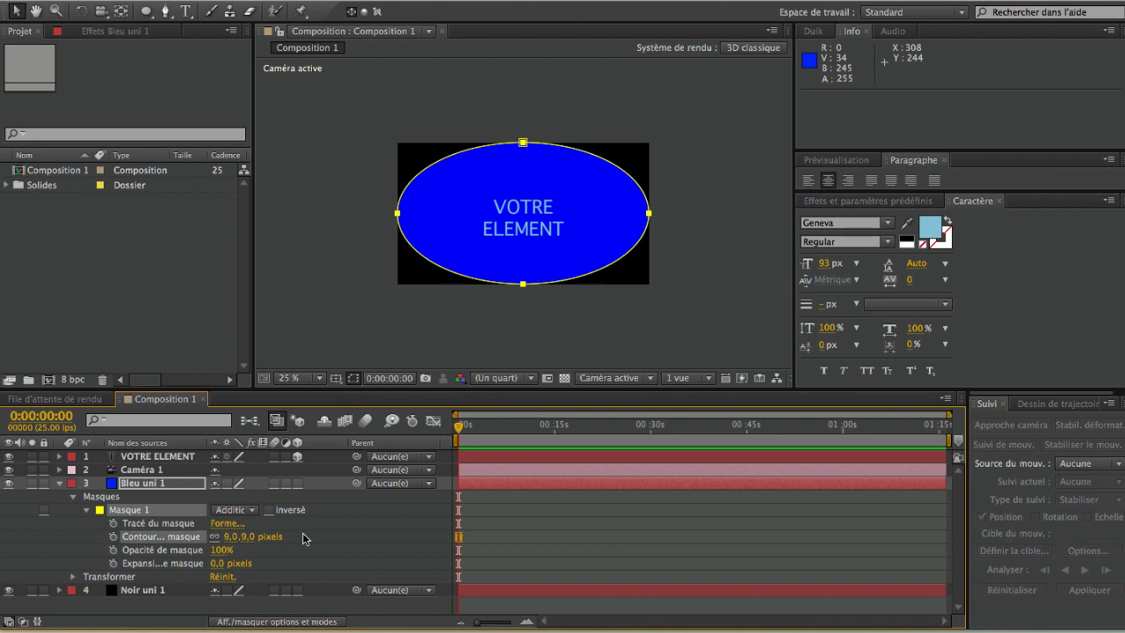
{"action": "left_click_drag", "start_coordinate": [230, 536], "coordinate": [780, 502]}
{"action": "left_click_drag", "start_coordinate": [914, 498], "coordinate": [1008, 498]}
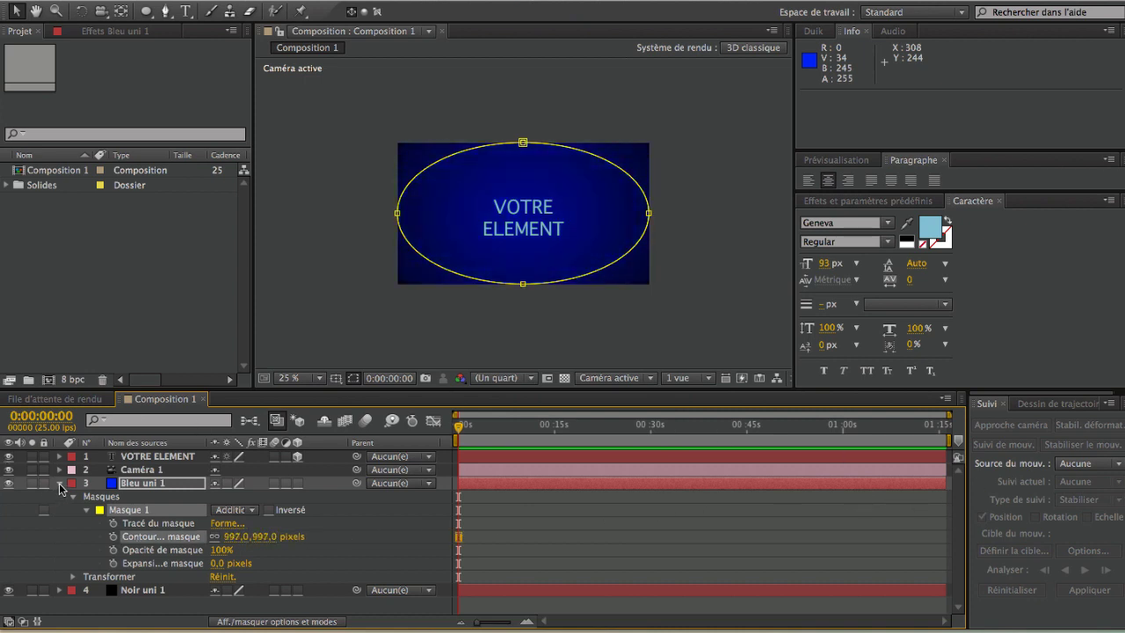
{"action": "left_click", "coordinate": [60, 483]}
{"action": "left_click", "coordinate": [154, 532]}
{"action": "right_click", "coordinate": [130, 534]}
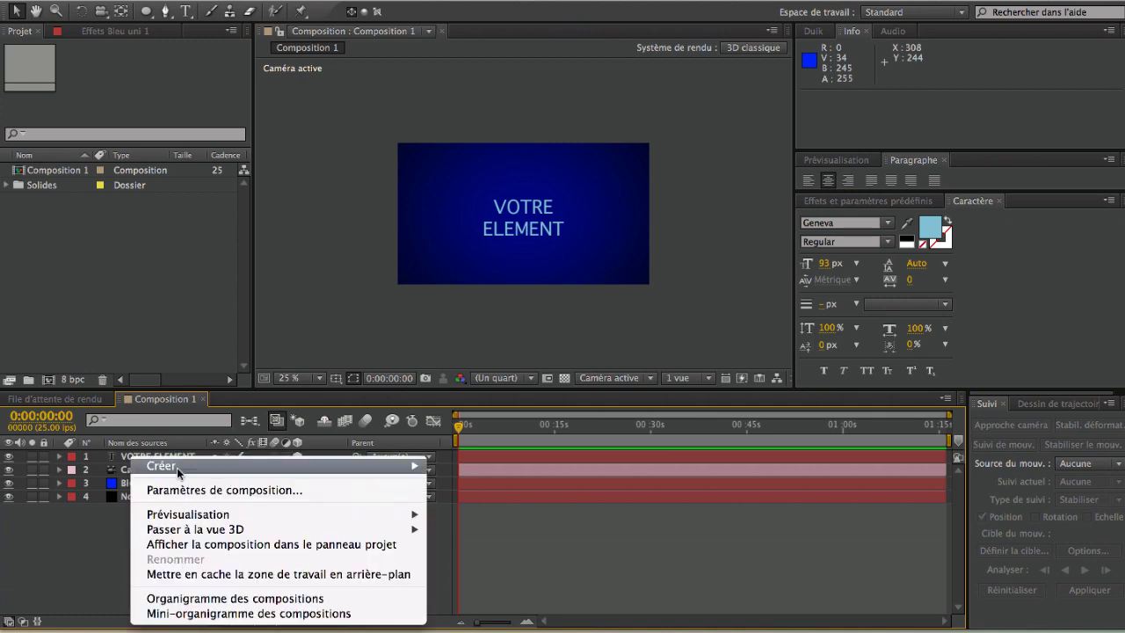
- Add an ambient light, Lumière 1, at 13% intensity
{"action": "mouse_move", "coordinate": [177, 467]}
{"action": "left_click", "coordinate": [492, 523]}
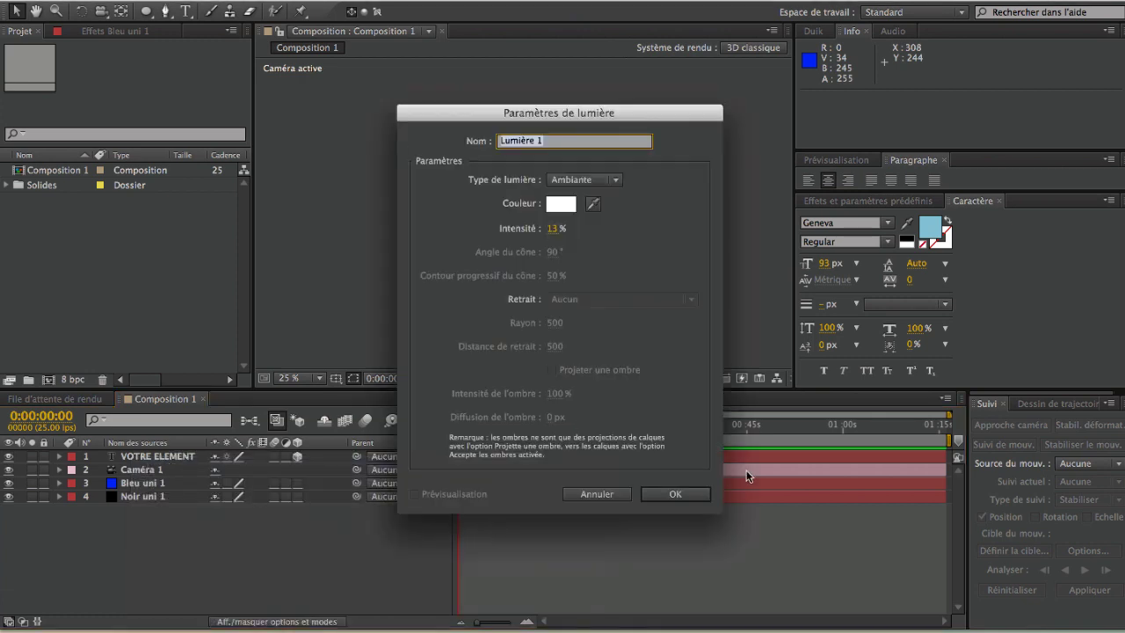
{"action": "left_click", "coordinate": [675, 494]}
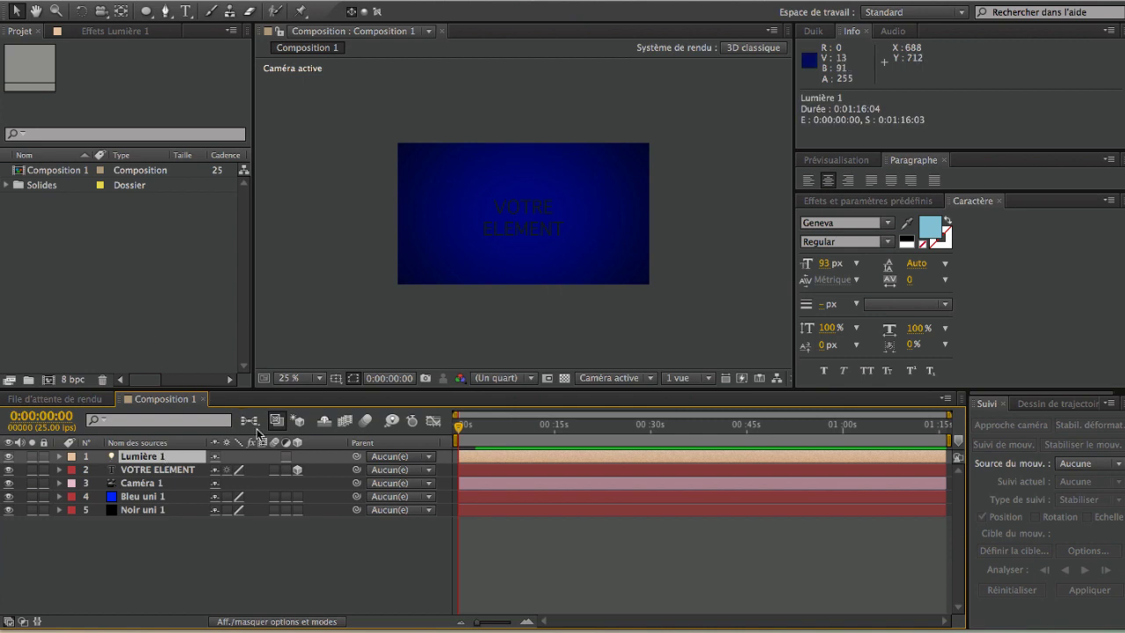
{"action": "left_click", "coordinate": [37, 10]}
{"action": "key", "text": "v"}
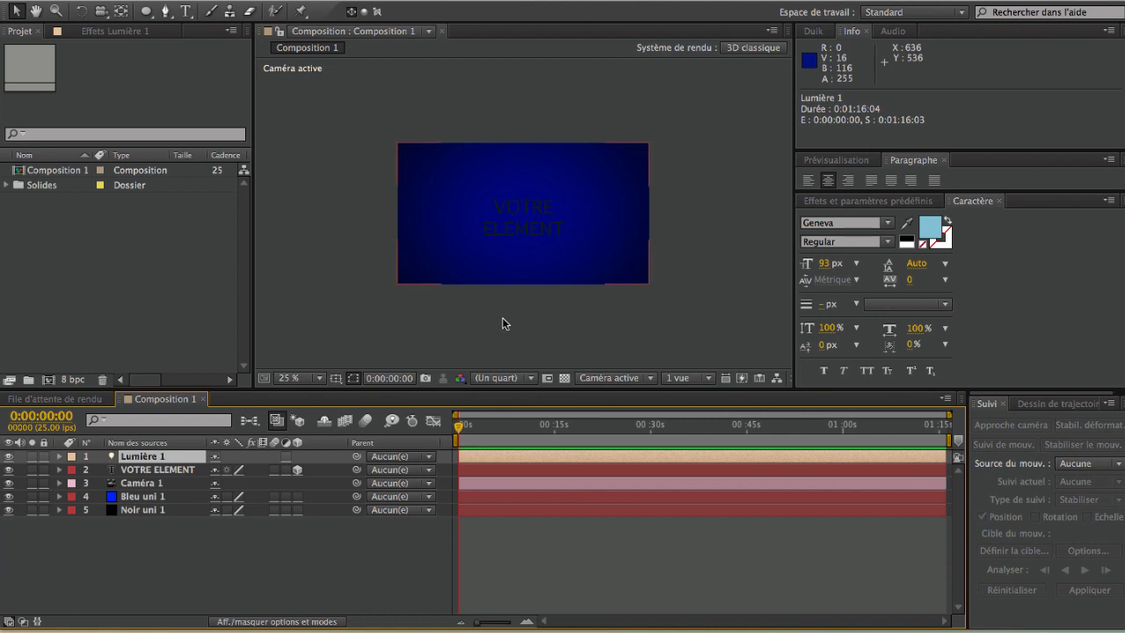
- Check the light's 13% intensity, zoom out to 12.5%, then delete Lumière 1
{"action": "left_click", "coordinate": [186, 473]}
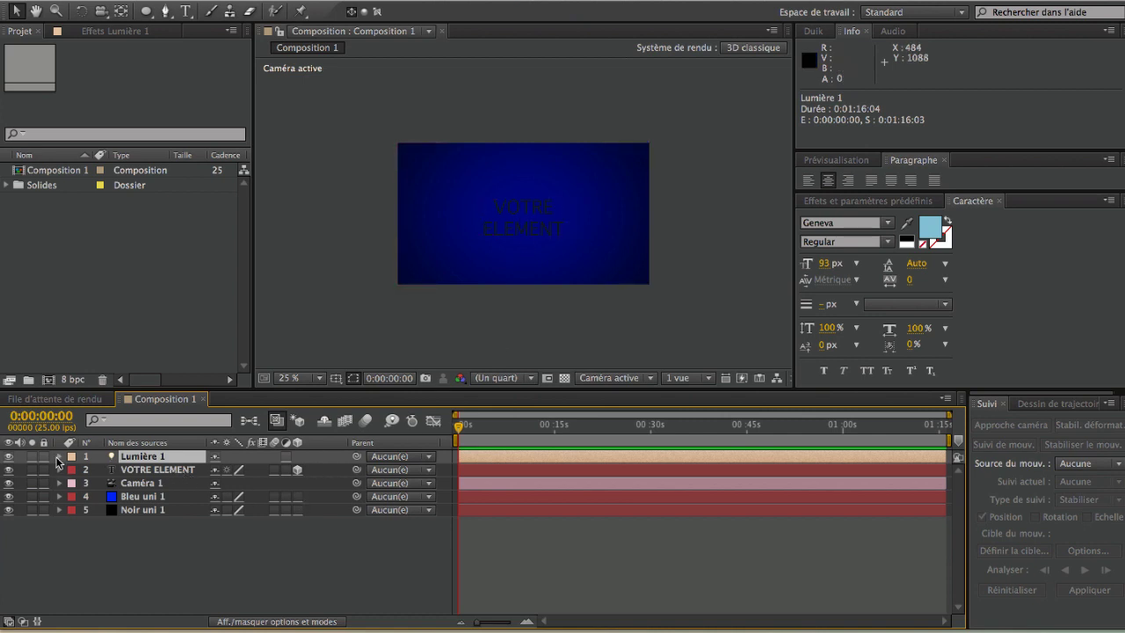
{"action": "left_click", "coordinate": [59, 456]}
{"action": "left_click", "coordinate": [73, 470]}
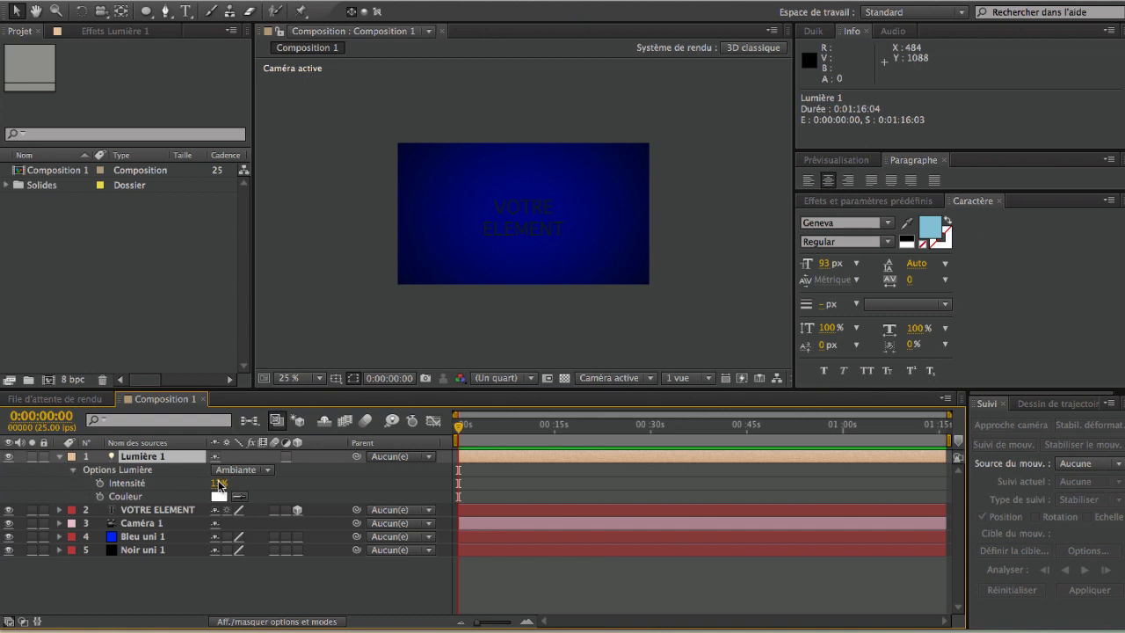
{"action": "key", "text": "comma"}
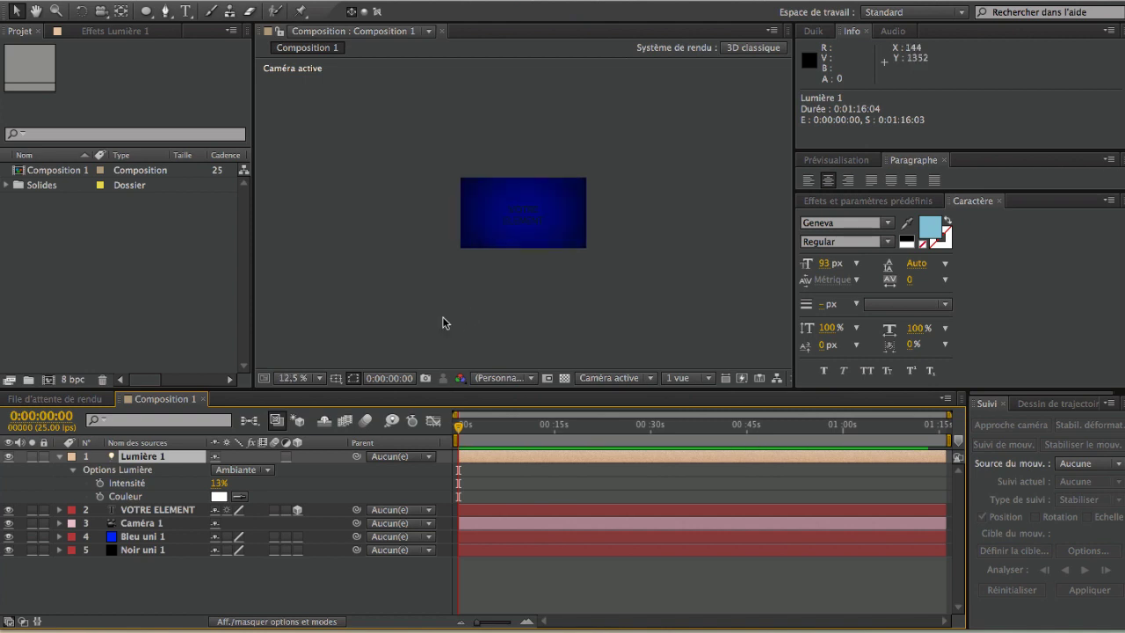
{"action": "key", "text": "u"}
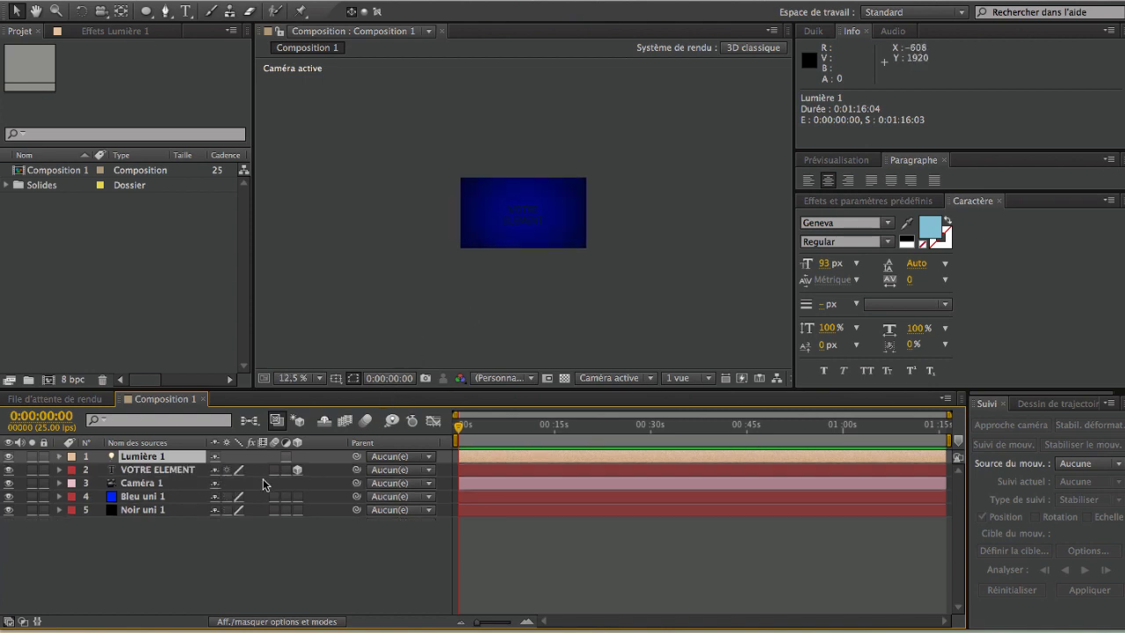
{"action": "key", "text": "Delete"}
- Add a new Ambiante light layer, Lumière 1
{"action": "right_click", "coordinate": [156, 456]}
{"action": "mouse_move", "coordinate": [198, 469]}
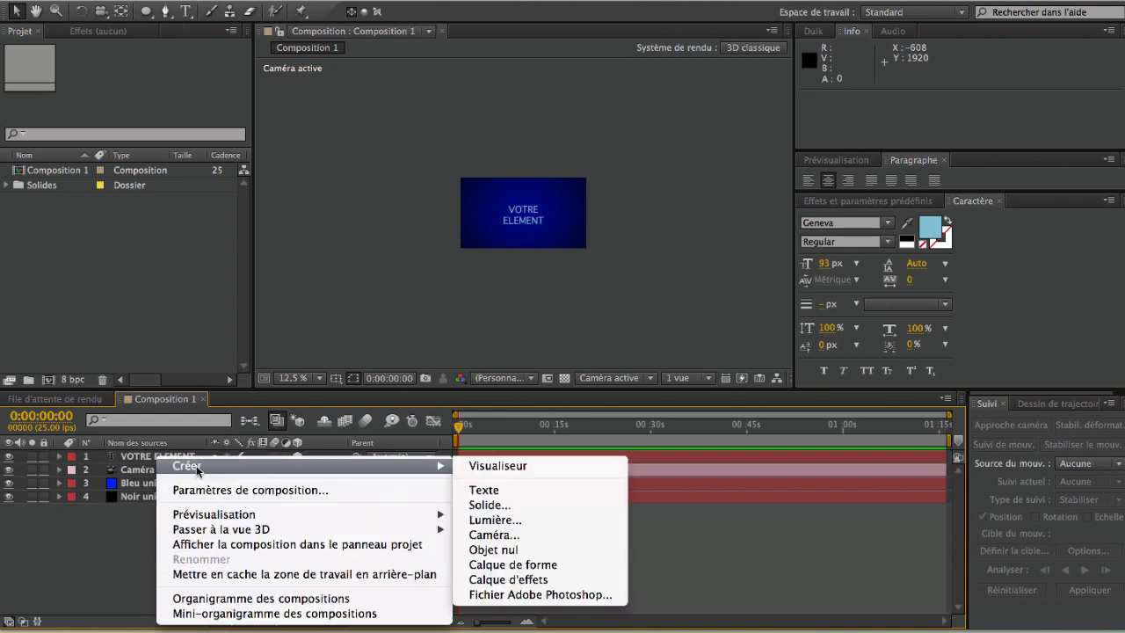
{"action": "left_click", "coordinate": [506, 519]}
{"action": "left_click", "coordinate": [571, 178]}
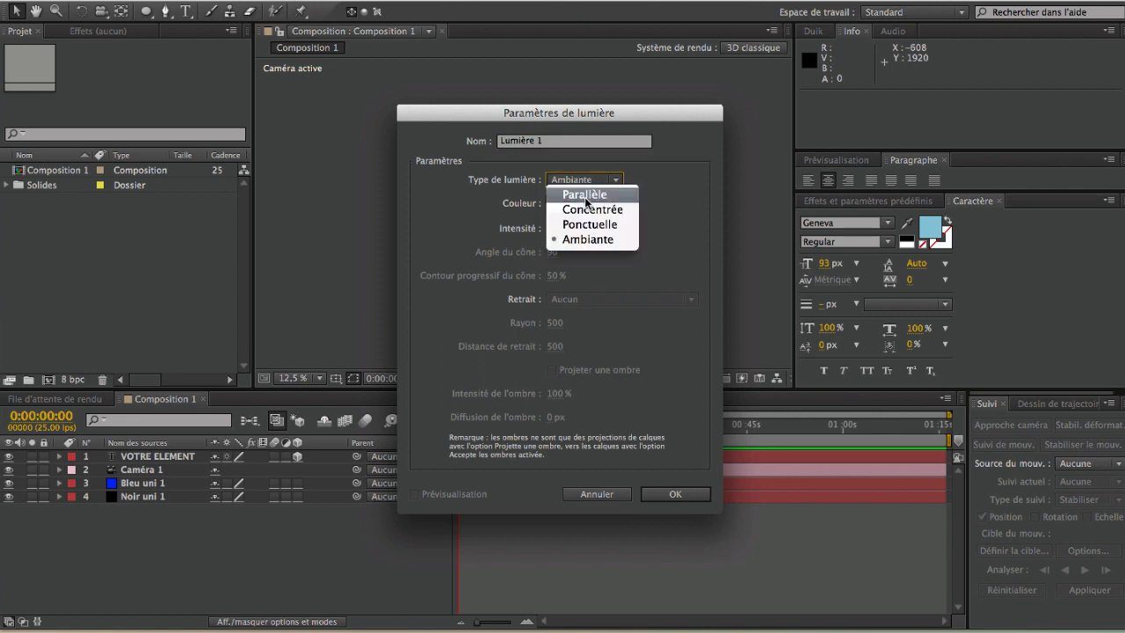
{"action": "left_click", "coordinate": [659, 198]}
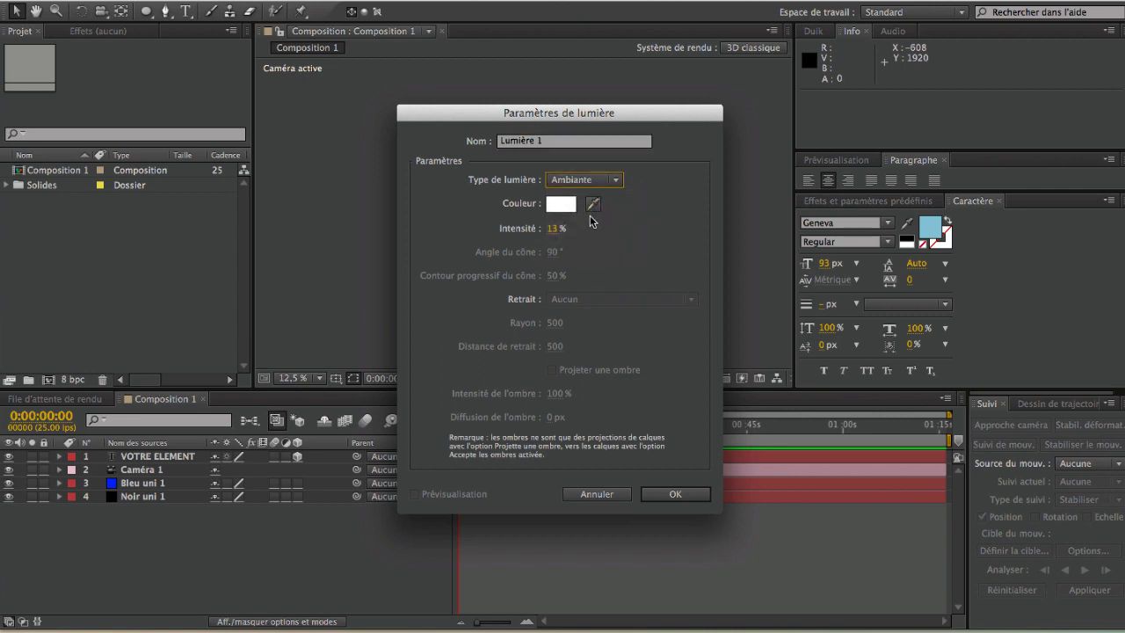
{"action": "left_click", "coordinate": [667, 498]}
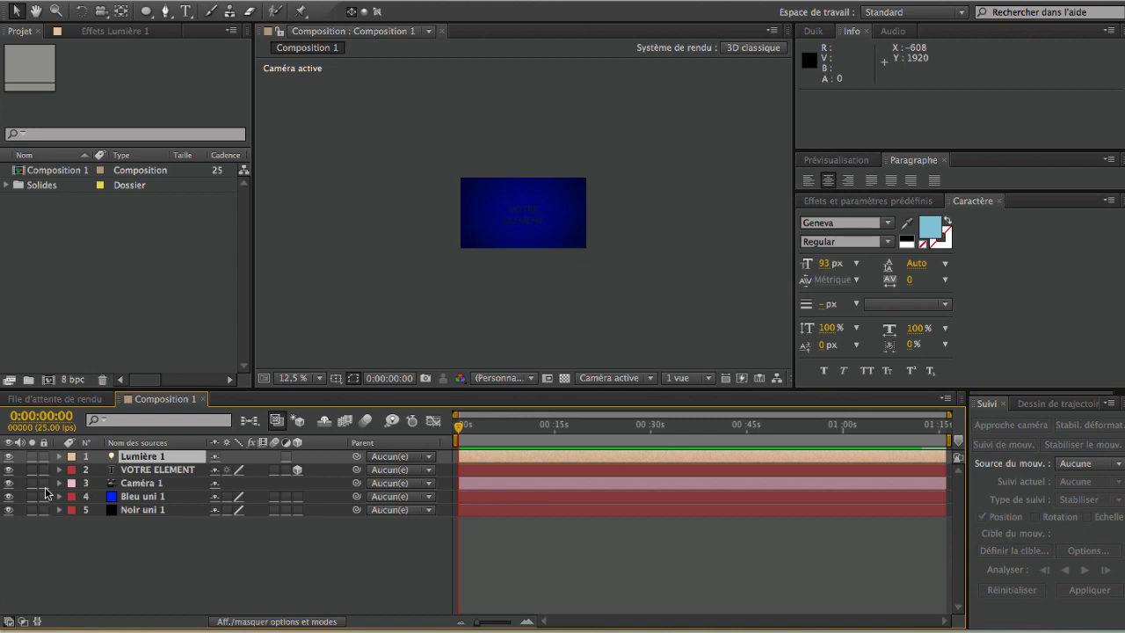
{"action": "key", "text": "F2"}
{"action": "left_click", "coordinate": [8, 483]}
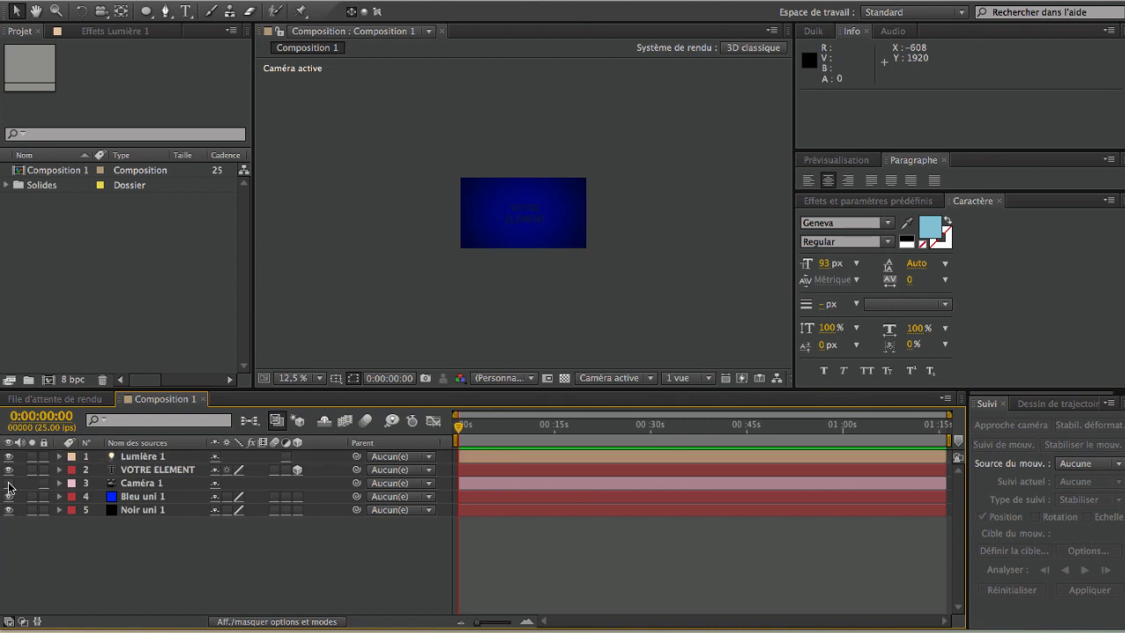
{"action": "left_click", "coordinate": [9, 482]}
- Raise Lumière 1's intensity to 78% and switch it to a Concentrée spot light
{"action": "left_click", "coordinate": [141, 457]}
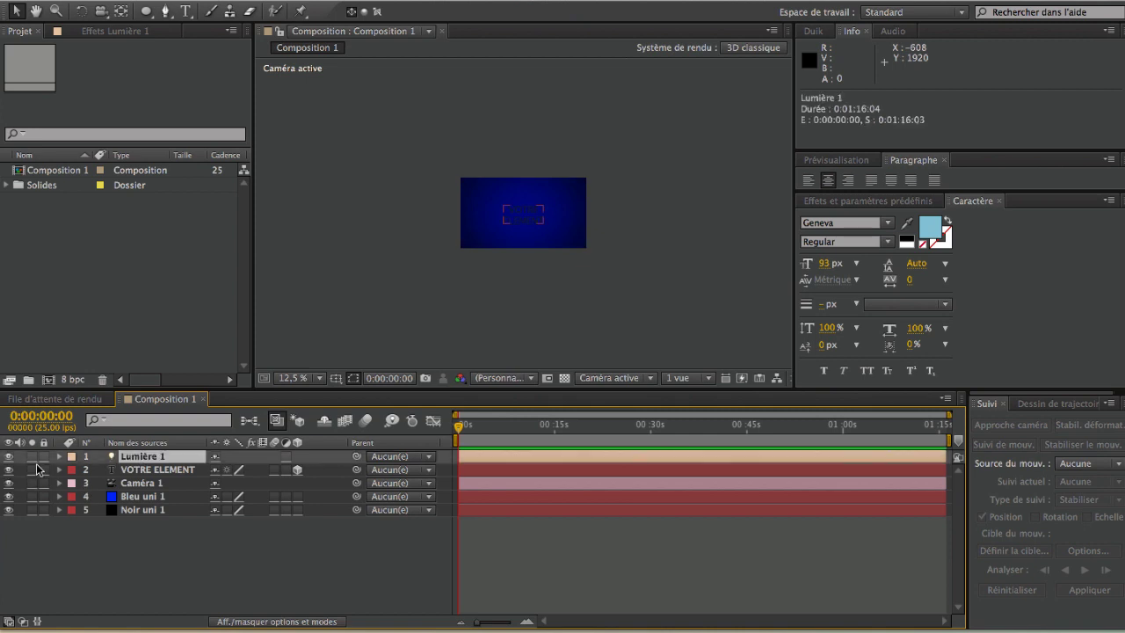
{"action": "left_click", "coordinate": [60, 456]}
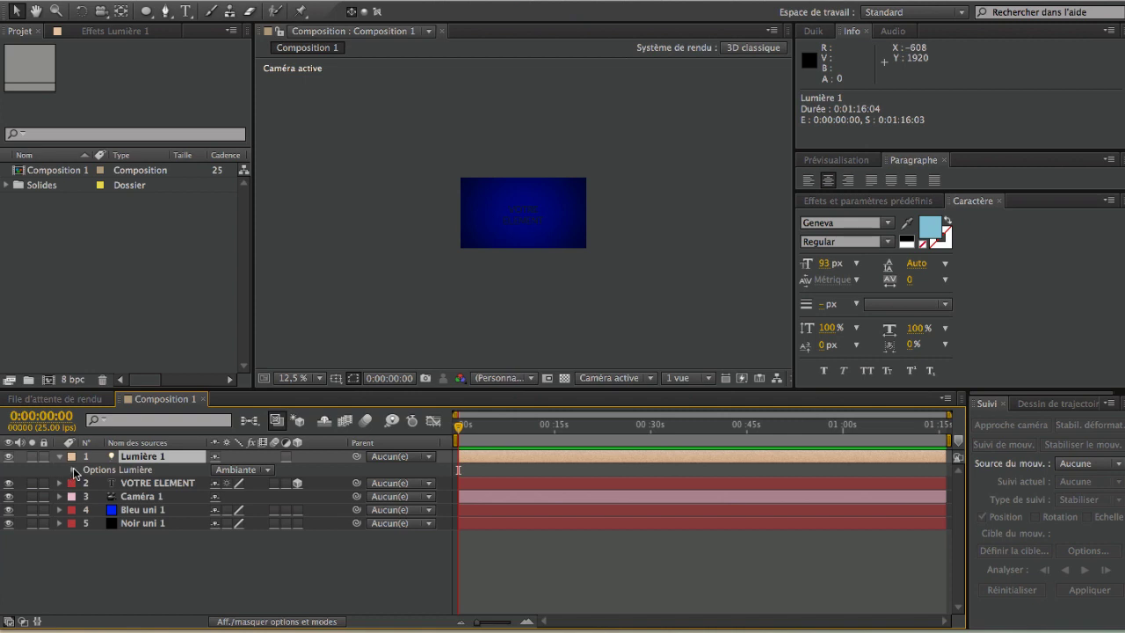
{"action": "left_click", "coordinate": [74, 470]}
{"action": "left_click_drag", "start_coordinate": [218, 483], "coordinate": [268, 485]}
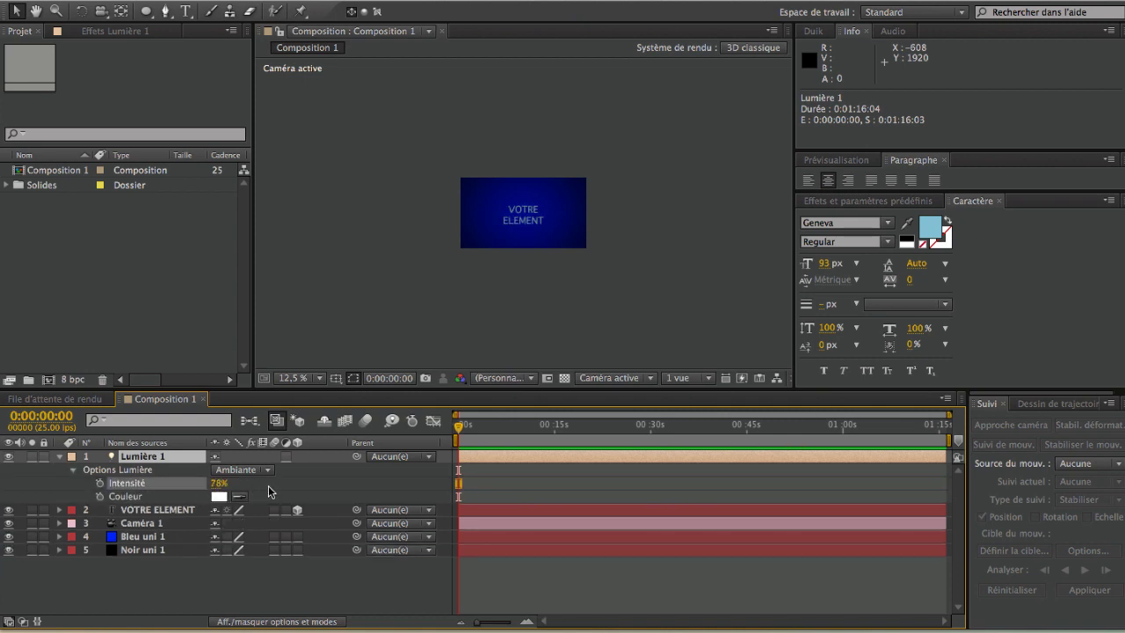
{"action": "left_click", "coordinate": [140, 466]}
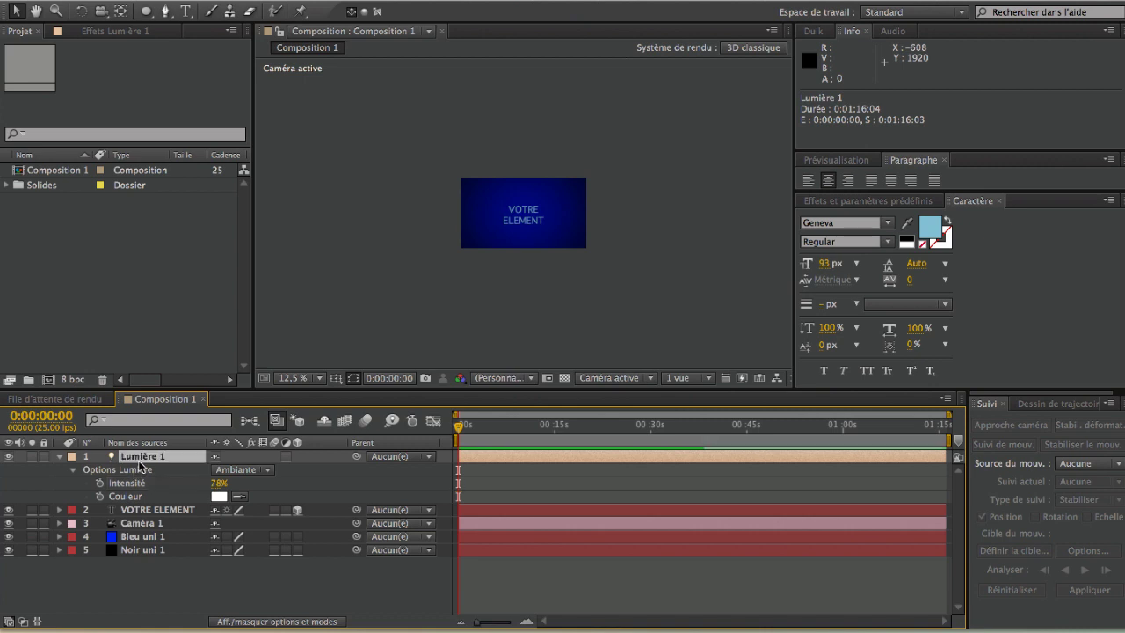
{"action": "left_click", "coordinate": [240, 471]}
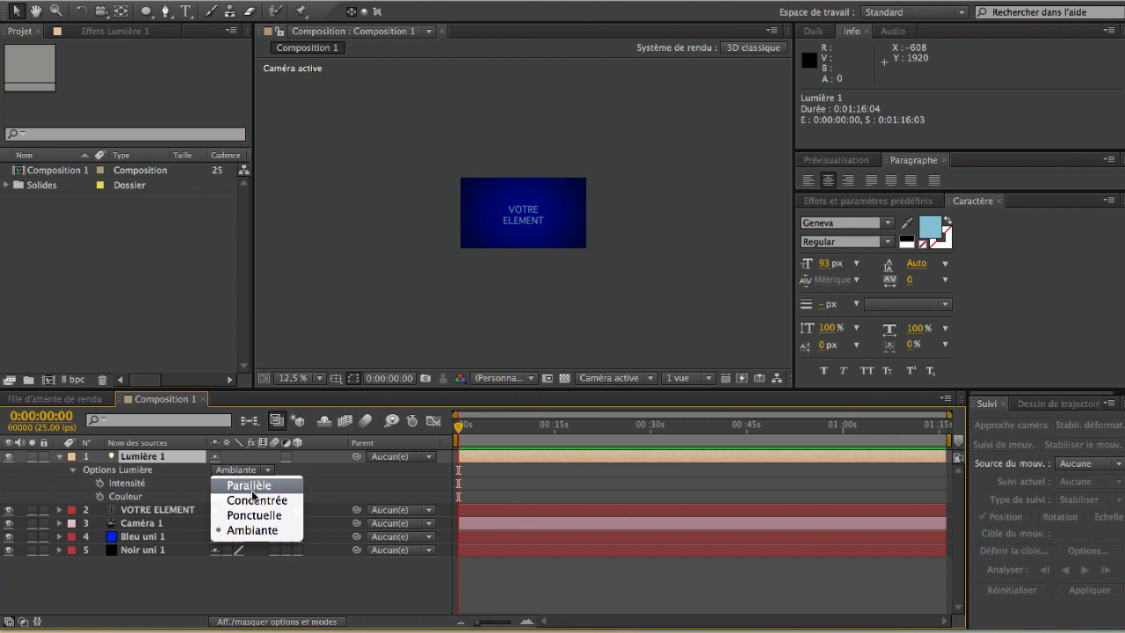
{"action": "left_click", "coordinate": [255, 500]}
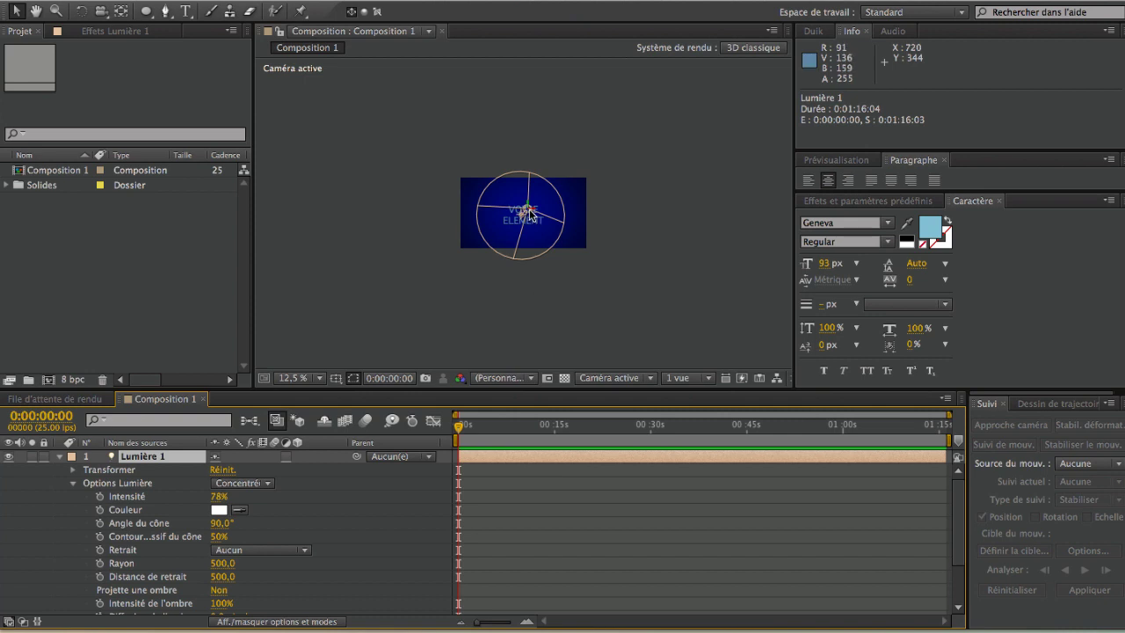
- Move the spot light above right of the text, to 1066.2, 156.2, -1671.4
{"action": "left_click_drag", "start_coordinate": [535, 213], "coordinate": [612, 184]}
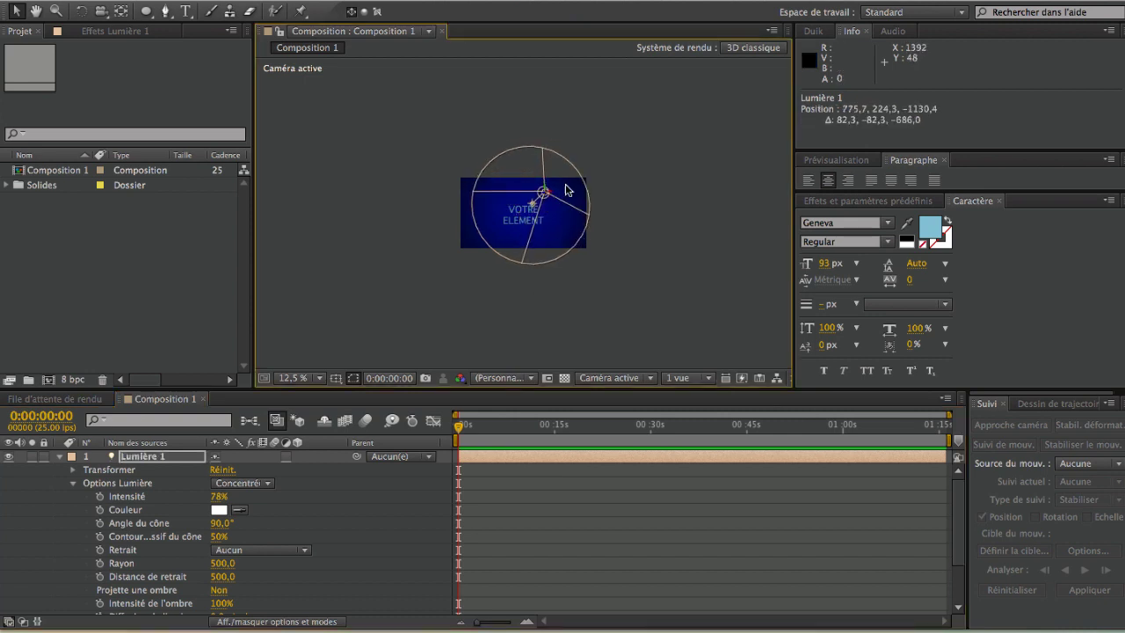
{"action": "mouse_move", "coordinate": [538, 192]}
{"action": "left_mouse_down"}
{"action": "mouse_move", "coordinate": [576, 197]}
{"action": "mouse_move", "coordinate": [562, 197]}
{"action": "left_mouse_up"}
{"action": "left_click", "coordinate": [60, 456]}
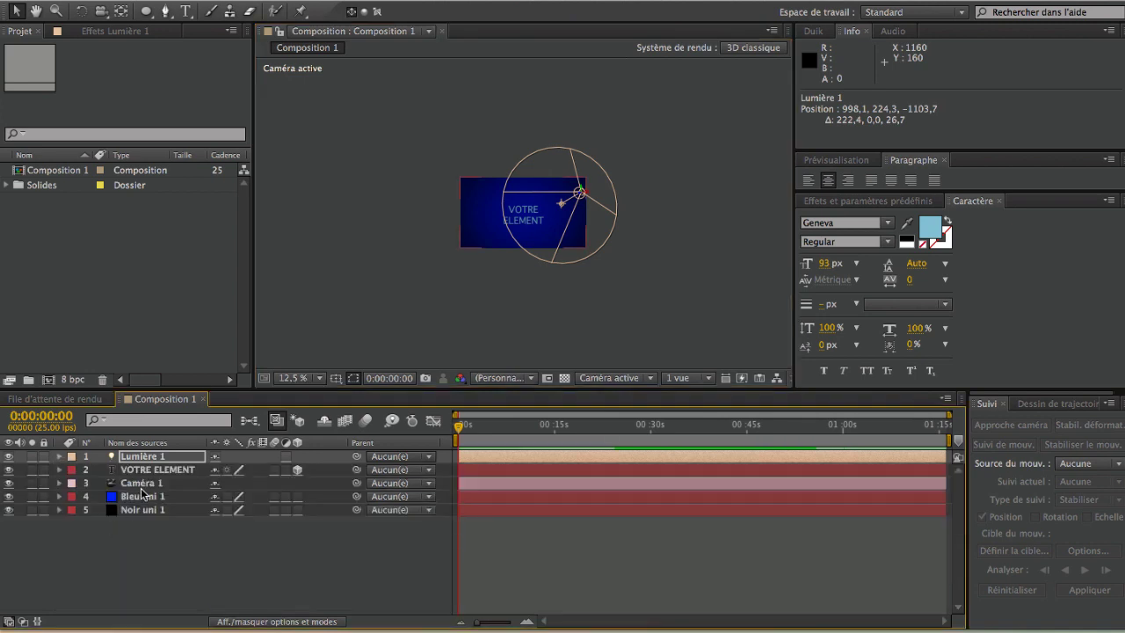
{"action": "key", "text": "period"}
{"action": "key", "text": "period"}
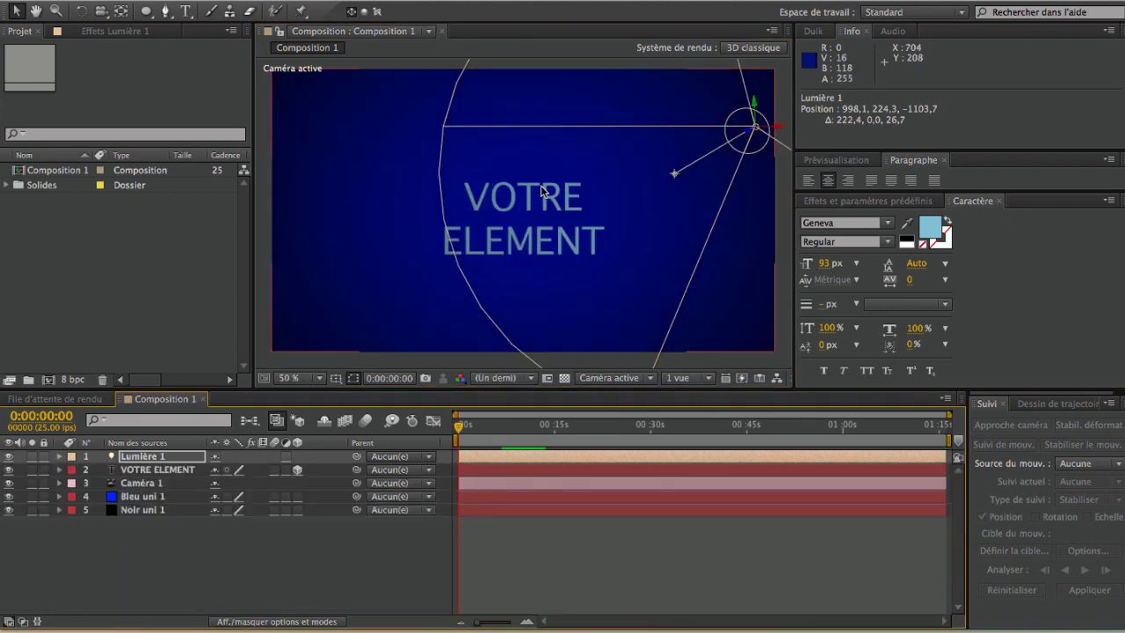
{"action": "key", "text": "comma"}
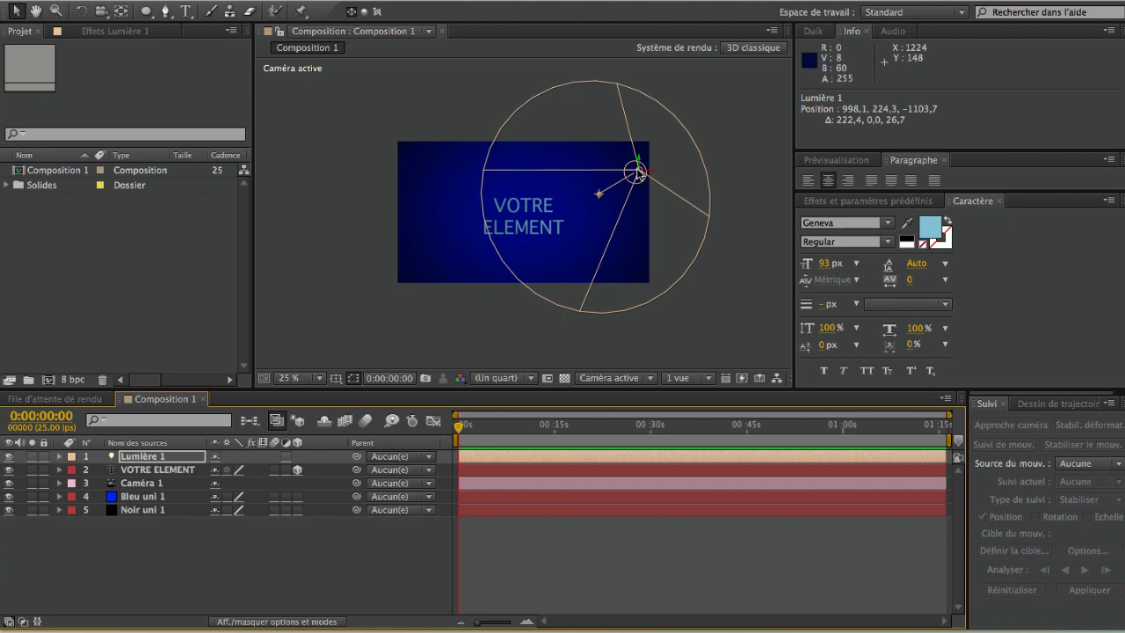
{"action": "left_click_drag", "start_coordinate": [642, 176], "coordinate": [729, 108]}
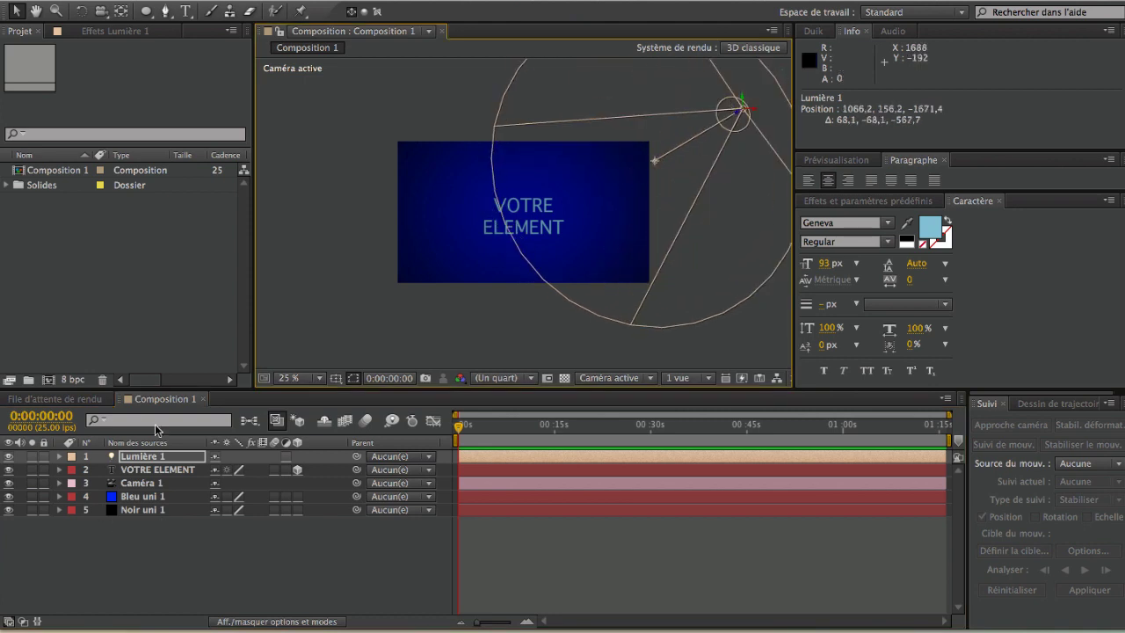
{"action": "left_click", "coordinate": [56, 470]}
{"action": "left_click", "coordinate": [58, 458]}
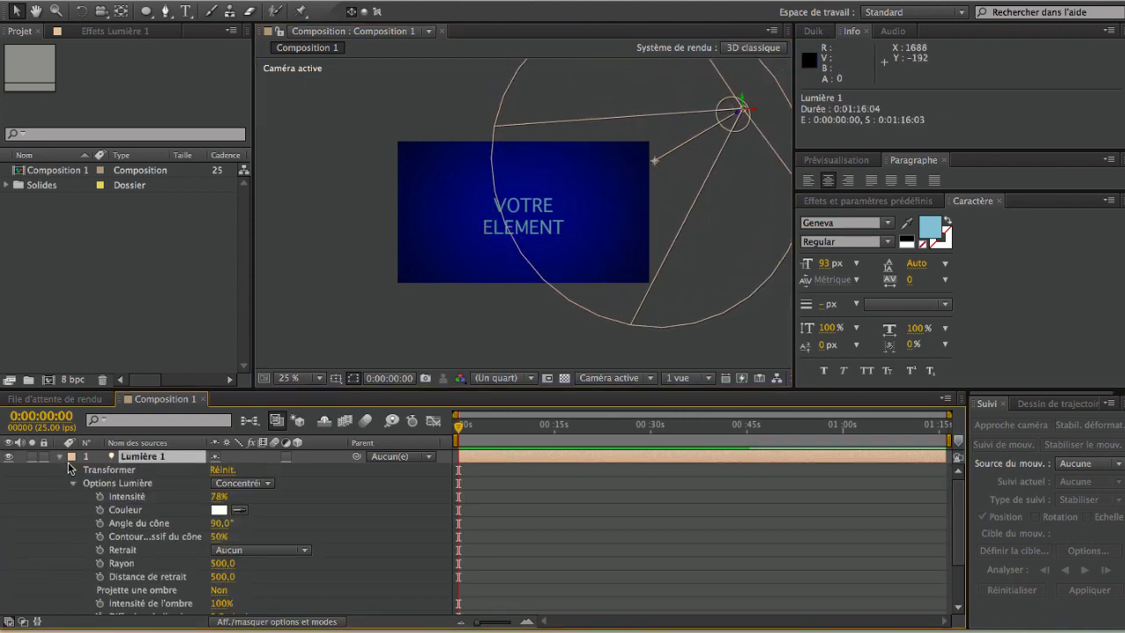
- Switch Lumière 1's Projette une ombre option from Non to Oui, then collapse the light layer
{"action": "scroll", "coordinate": [125, 510], "scroll_direction": "down", "scroll_amount": 2}
{"action": "scroll", "coordinate": [141, 534], "scroll_direction": "up", "scroll_amount": 1}
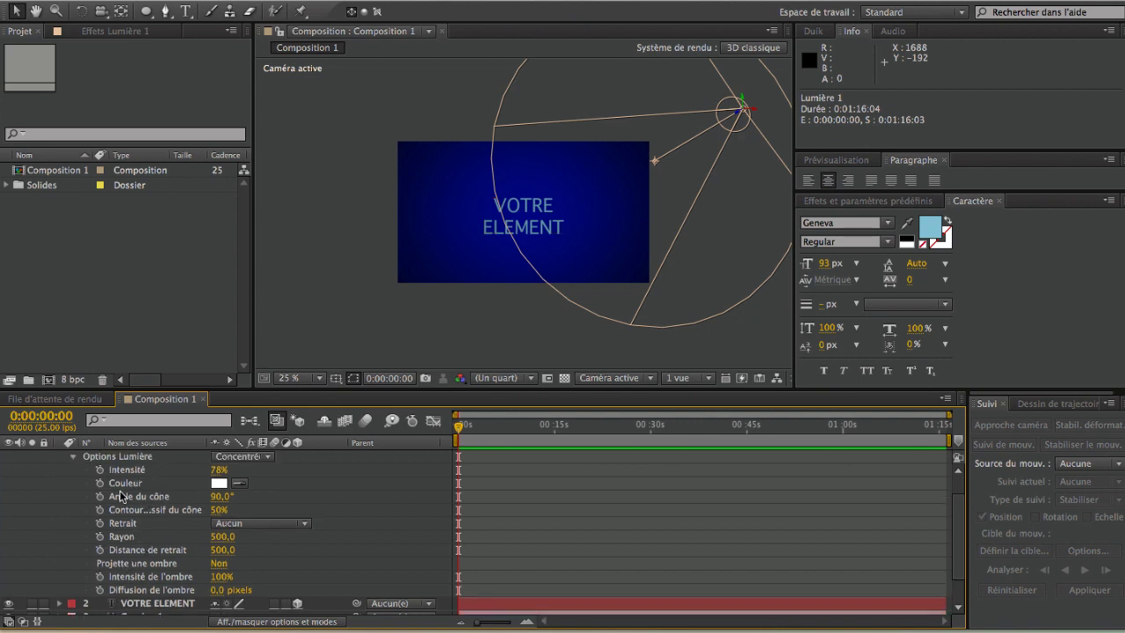
{"action": "scroll", "coordinate": [121, 497], "scroll_direction": "up", "scroll_amount": 1}
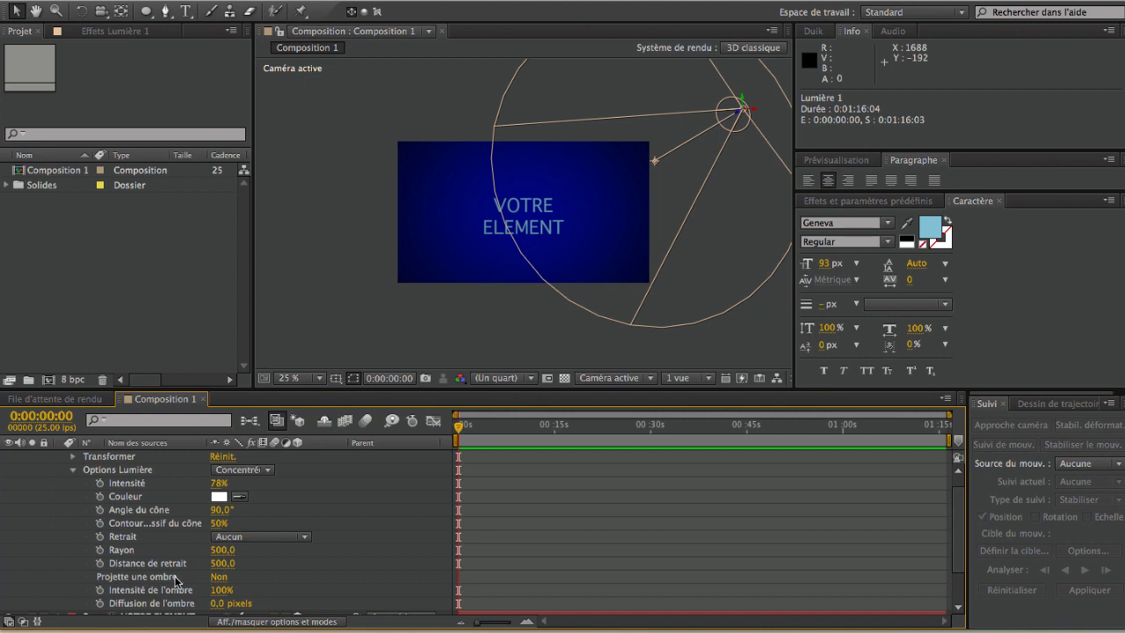
{"action": "left_click", "coordinate": [219, 576]}
{"action": "scroll", "coordinate": [56, 480], "scroll_direction": "up", "scroll_amount": 1}
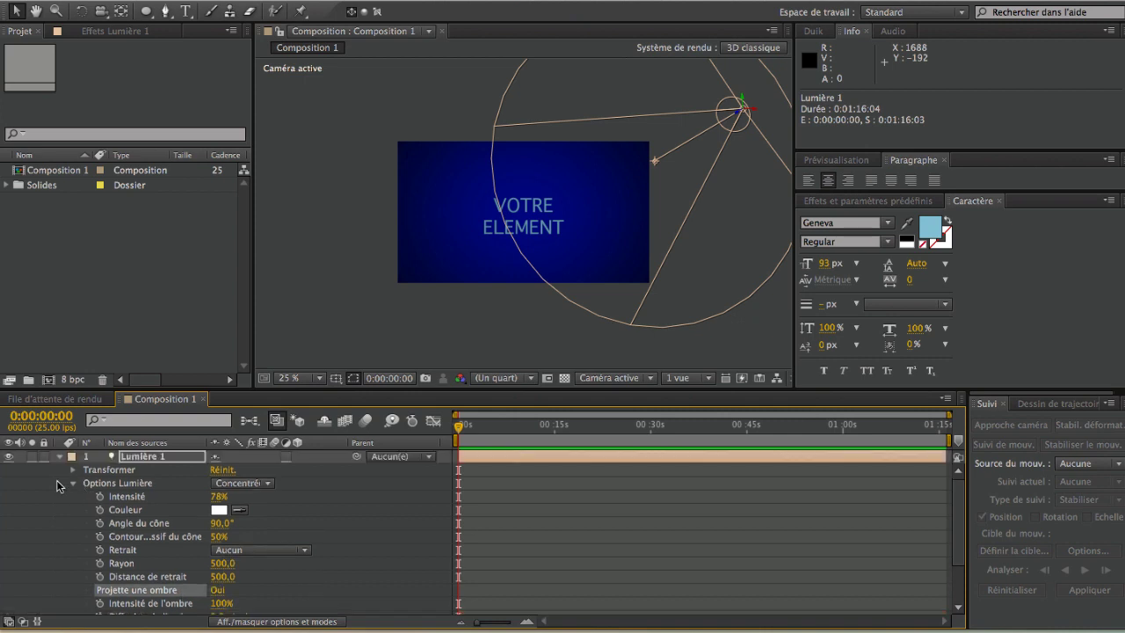
{"action": "left_click", "coordinate": [59, 454]}
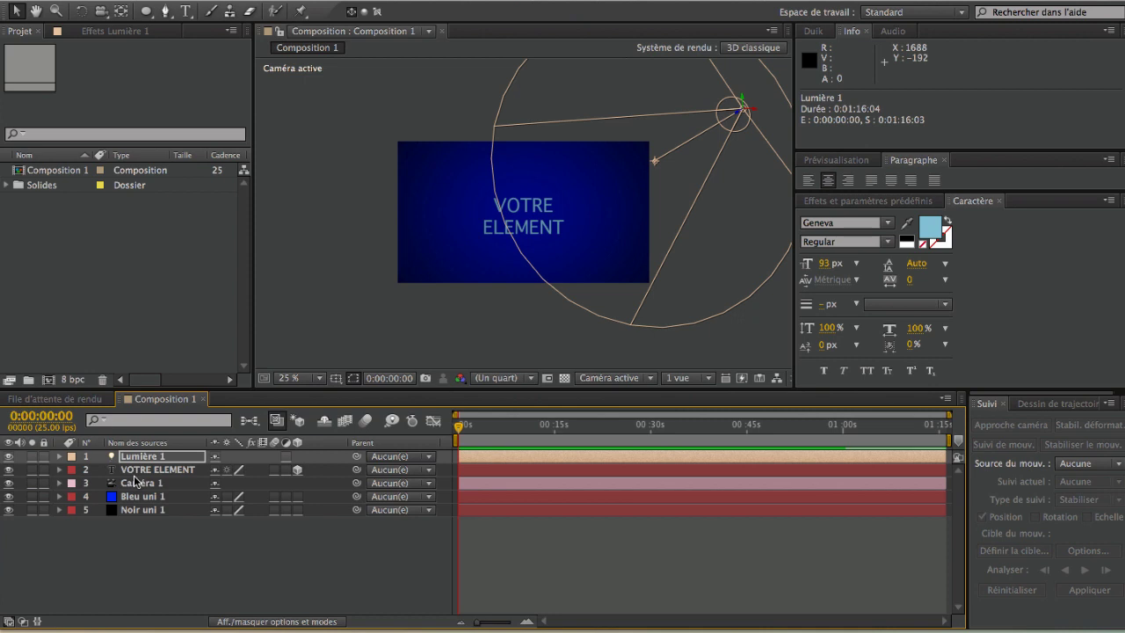
{"action": "left_click", "coordinate": [145, 469]}
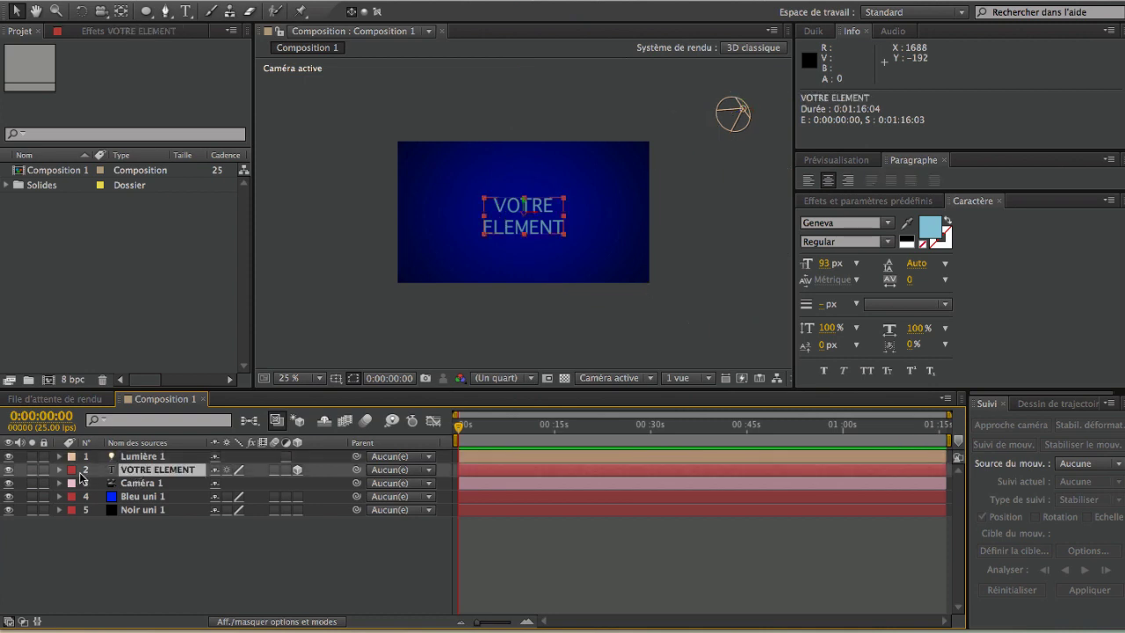
- Show VOTRE ELEMENT's Position and scrub its Z depth back to about -287
{"action": "key", "text": "p"}
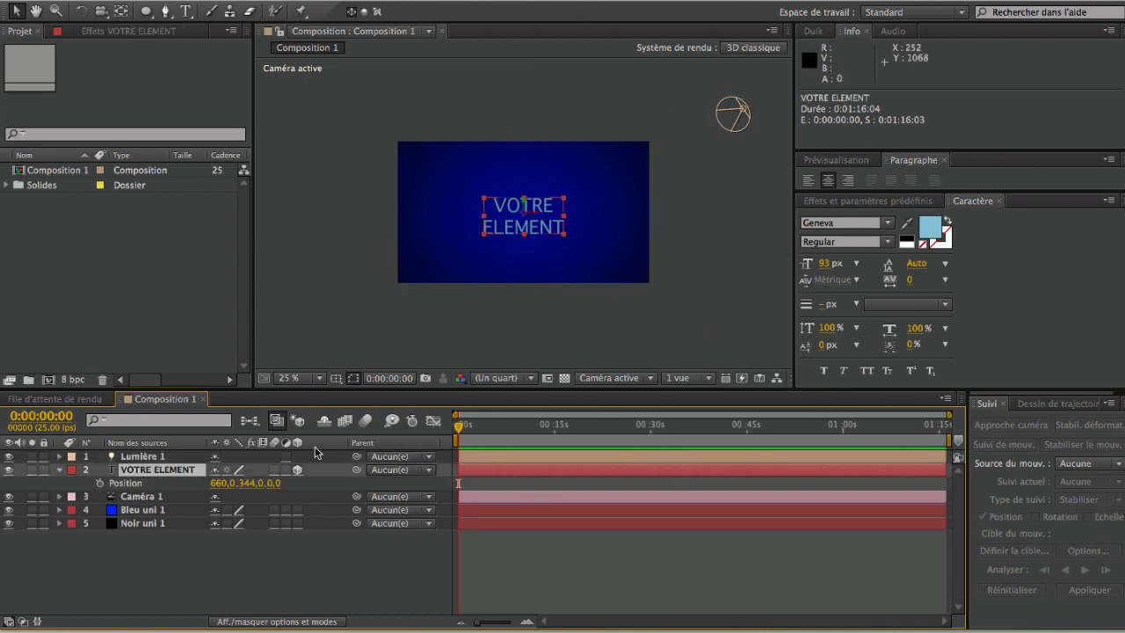
{"action": "mouse_move", "coordinate": [280, 483]}
{"action": "left_mouse_down"}
{"action": "mouse_move", "coordinate": [244, 489]}
{"action": "mouse_move", "coordinate": [175, 453]}
{"action": "left_mouse_up"}
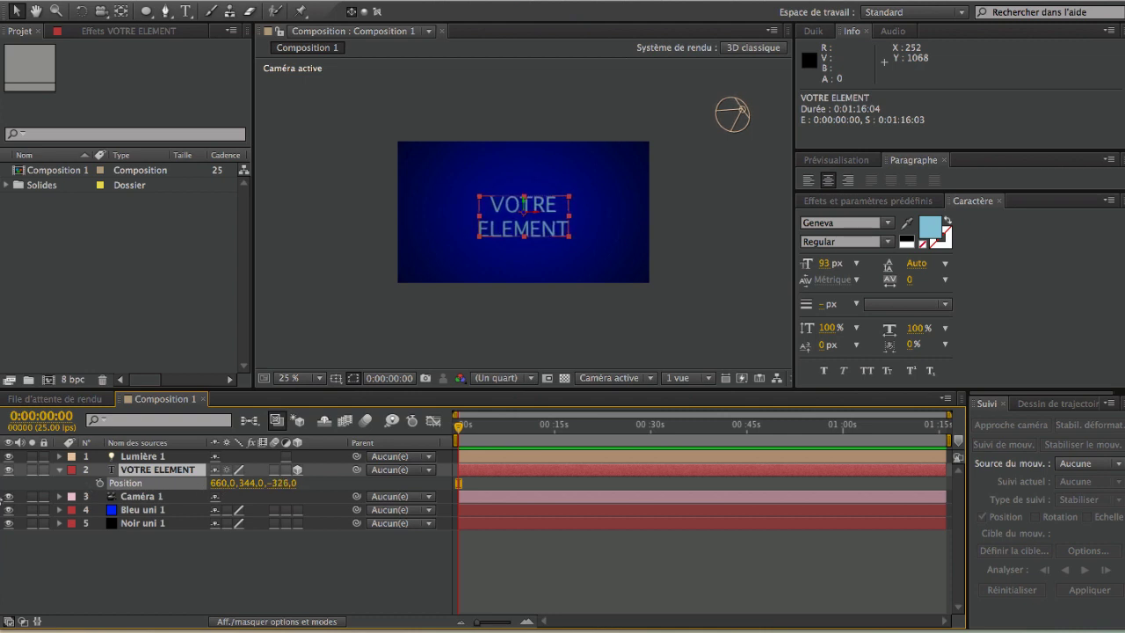
{"action": "left_click_drag", "start_coordinate": [294, 483], "coordinate": [306, 484]}
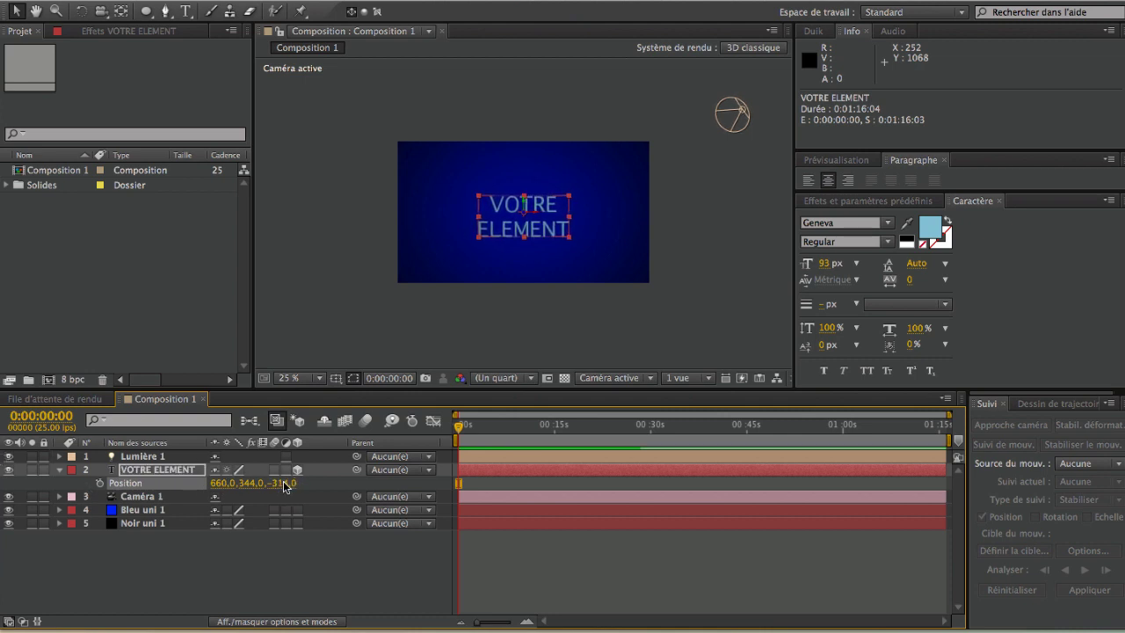
- Set Projette une ombre to Oui in VOTRE ELEMENT's Options Surface
{"action": "left_click", "coordinate": [282, 562]}
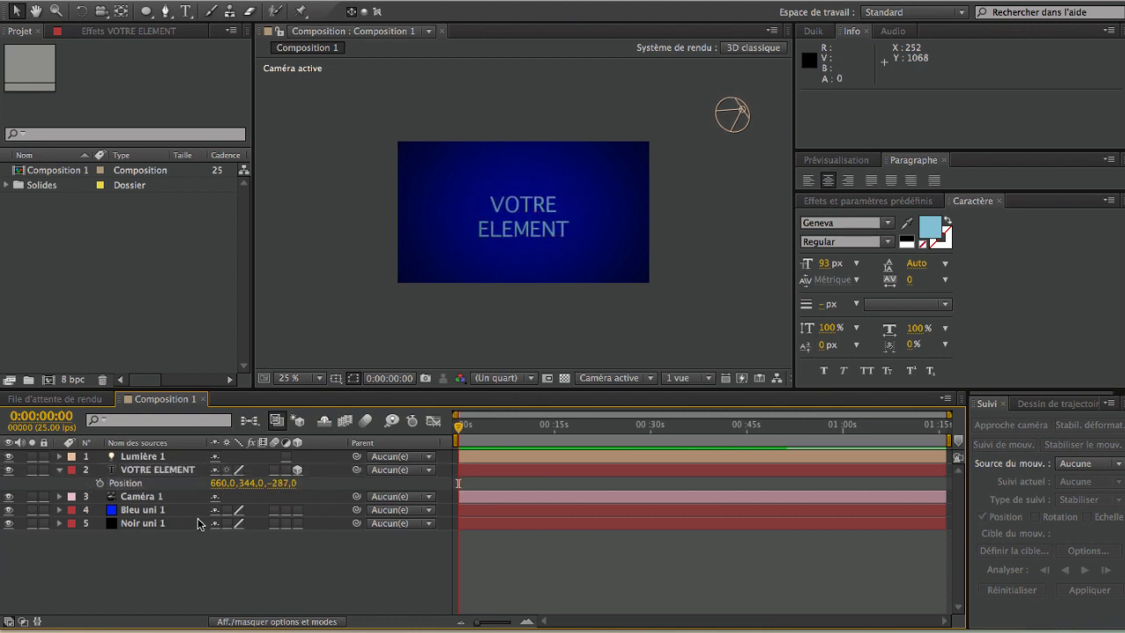
{"action": "left_click", "coordinate": [131, 470]}
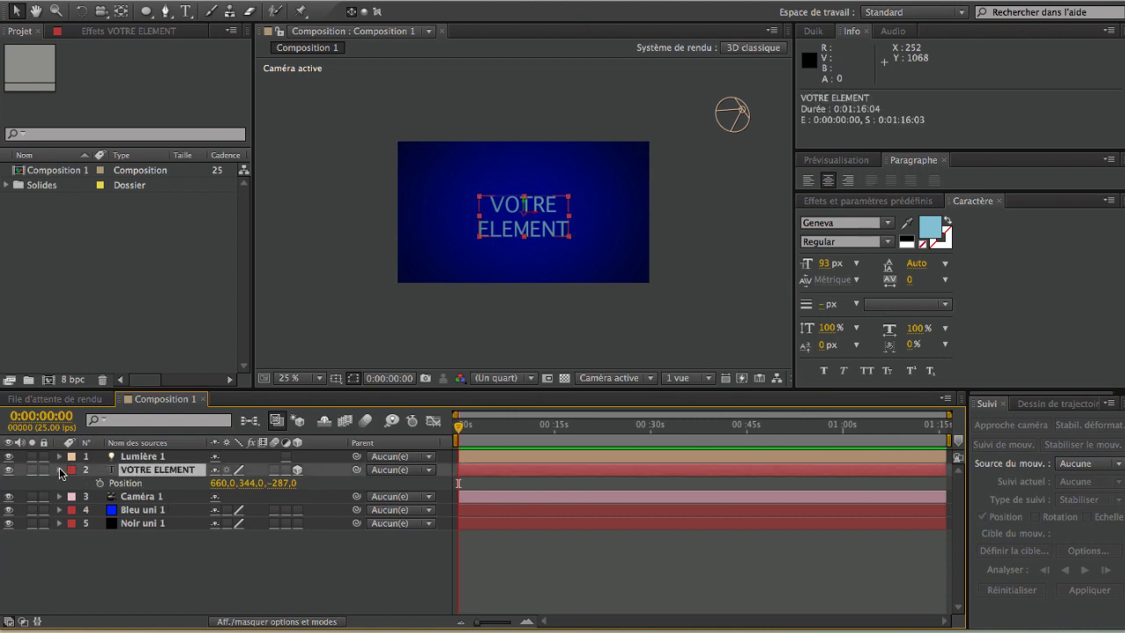
{"action": "left_click", "coordinate": [59, 470]}
{"action": "left_click", "coordinate": [60, 469]}
{"action": "left_click", "coordinate": [74, 607]}
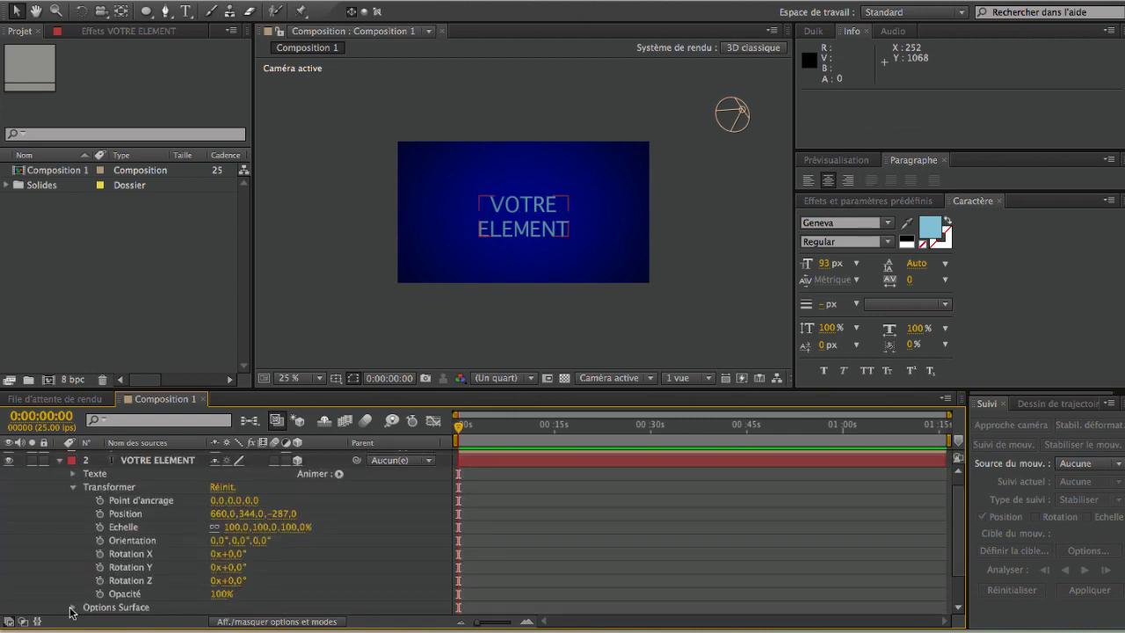
{"action": "scroll", "coordinate": [211, 598], "scroll_direction": "down", "scroll_amount": 3}
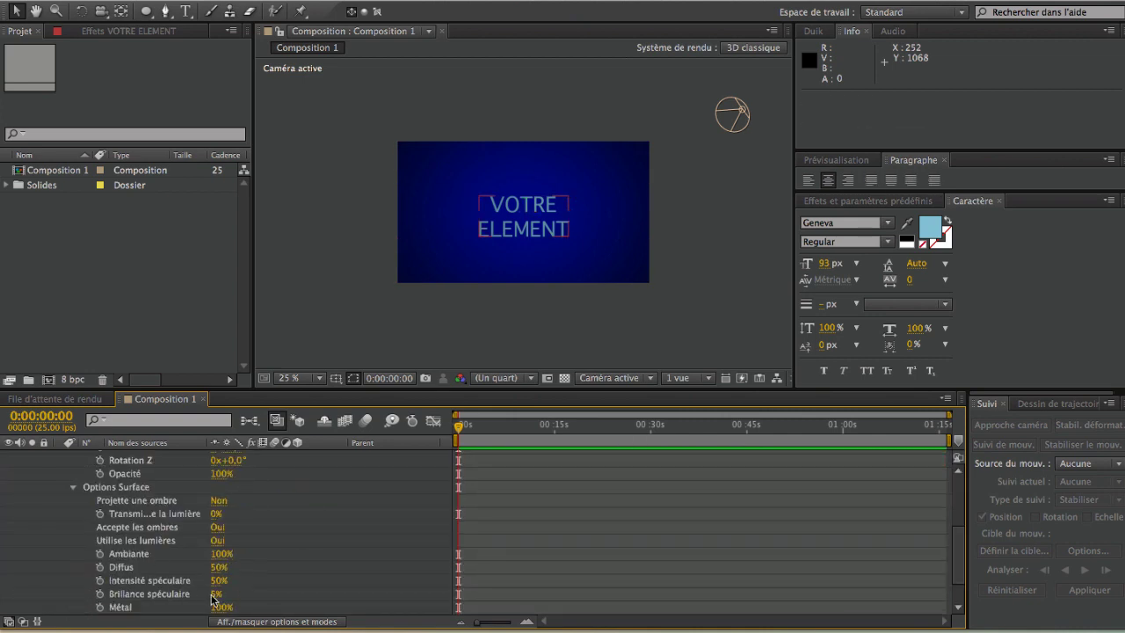
{"action": "left_click", "coordinate": [218, 501]}
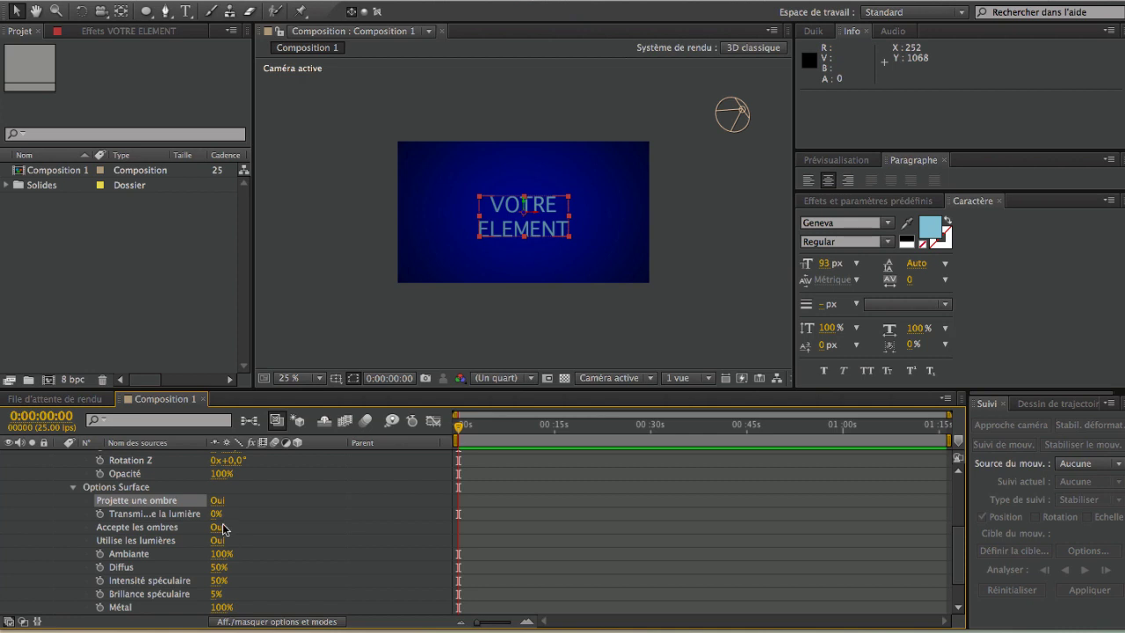
- Bring the text forward to position 660, 344, -389 and collapse the layer
{"action": "scroll", "coordinate": [264, 520], "scroll_direction": "up", "scroll_amount": 2}
{"action": "scroll", "coordinate": [269, 519], "scroll_direction": "up", "scroll_amount": 2}
{"action": "scroll", "coordinate": [220, 514], "scroll_direction": "up", "scroll_amount": 2}
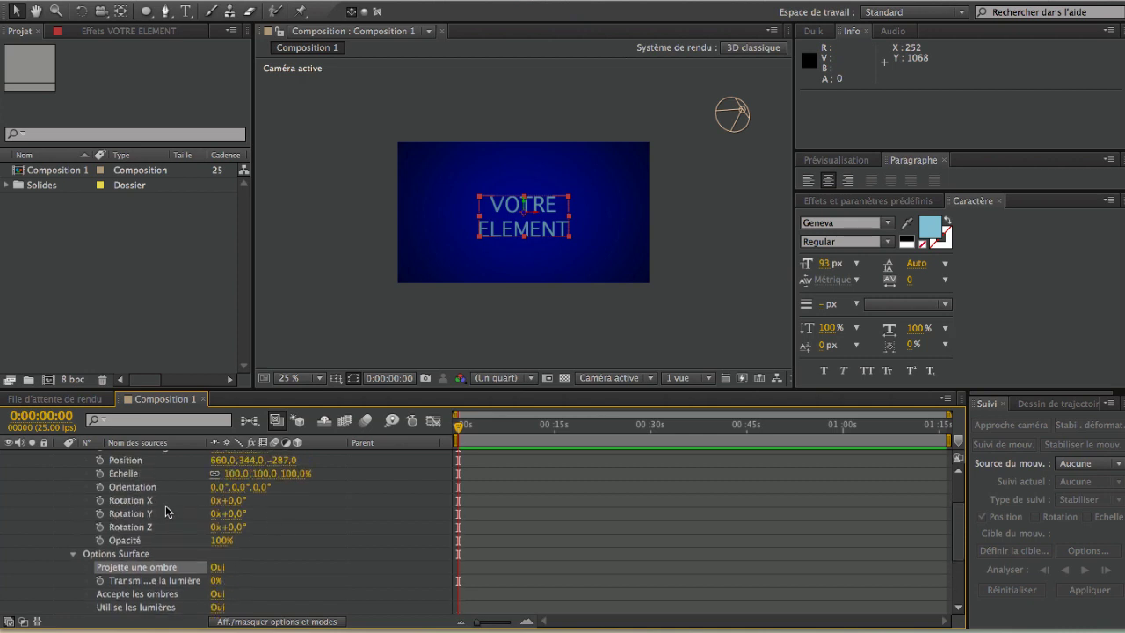
{"action": "scroll", "coordinate": [176, 508], "scroll_direction": "up", "scroll_amount": 4}
{"action": "left_click_drag", "start_coordinate": [283, 524], "coordinate": [220, 549]}
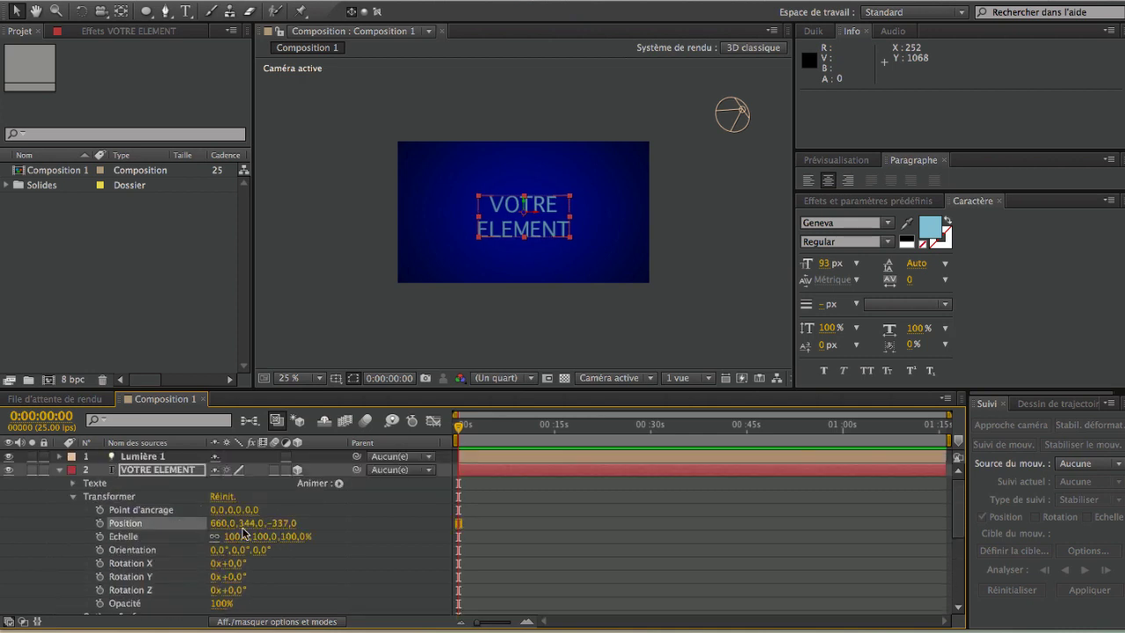
{"action": "left_click", "coordinate": [60, 469]}
- Enable the 3D layer switch on both Bleu uni 1 and Noir uni 1
{"action": "left_click", "coordinate": [123, 497]}
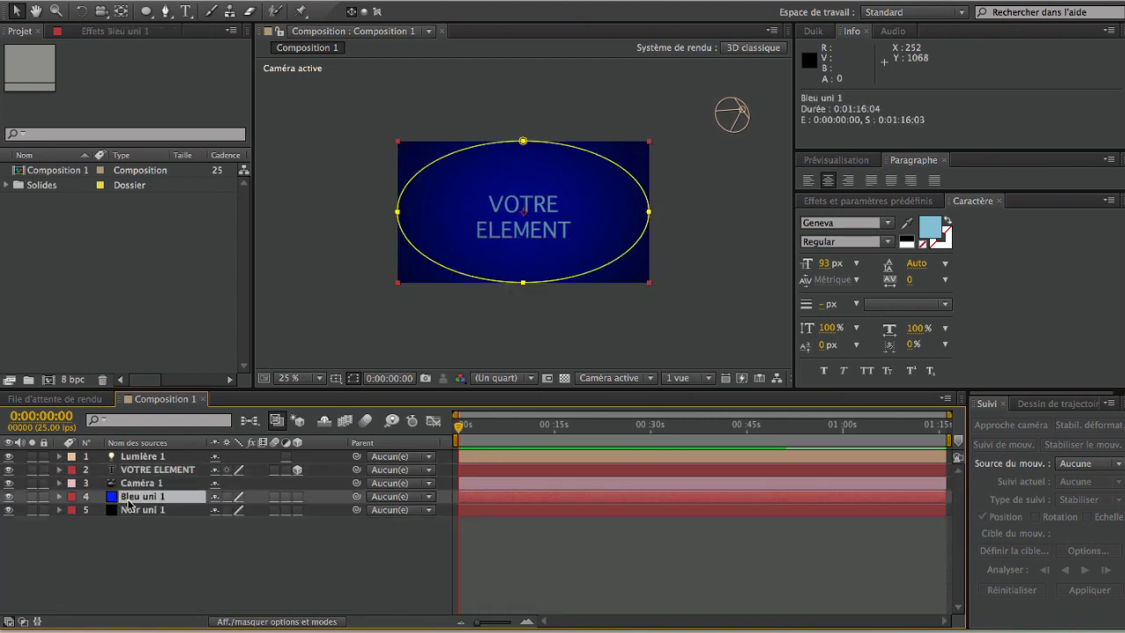
{"action": "left_click", "coordinate": [138, 511], "text": "shift"}
{"action": "left_click", "coordinate": [297, 510]}
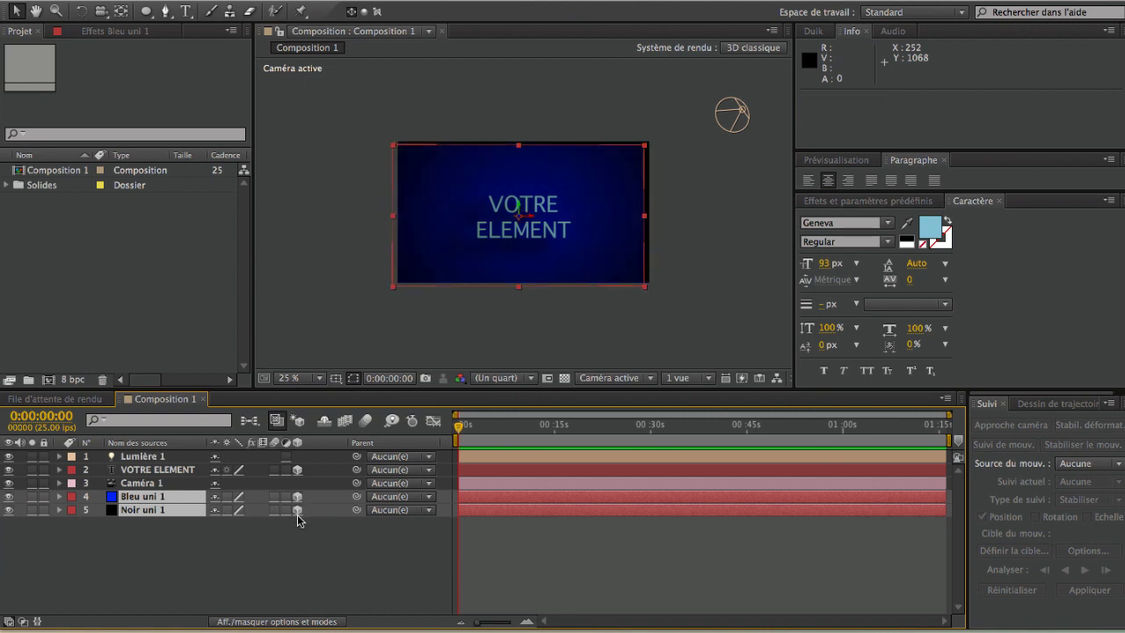
- Drag VOTRE ELEMENT back in the viewer to Z -249 (660, 344, -249)
{"action": "left_click", "coordinate": [150, 469]}
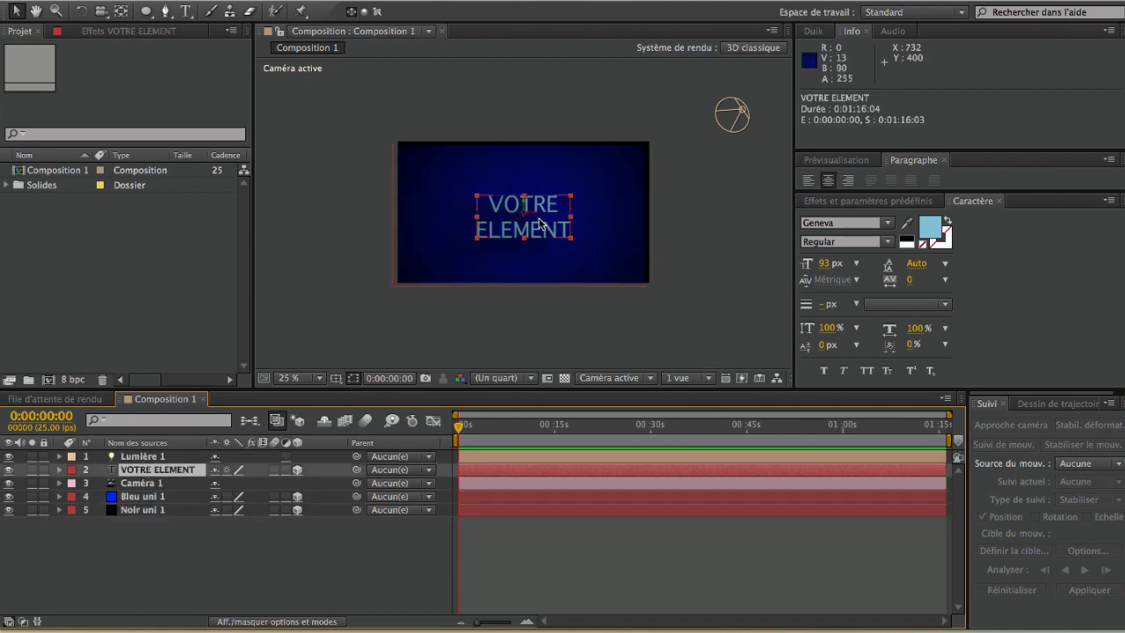
{"action": "left_click_drag", "start_coordinate": [524, 214], "coordinate": [527, 246]}
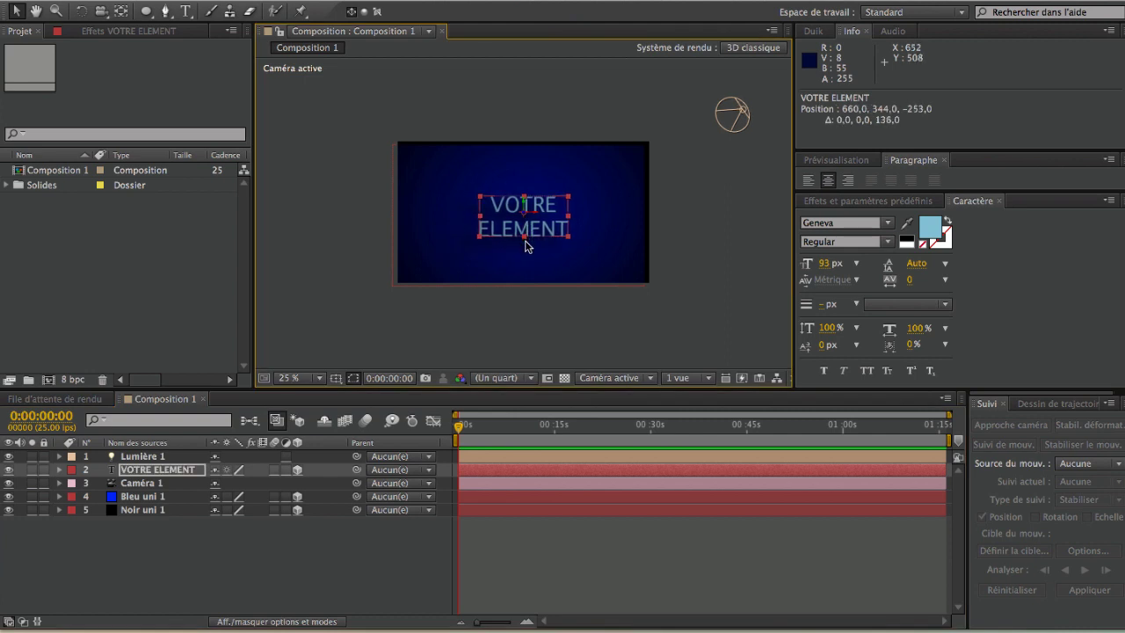
{"action": "left_click", "coordinate": [526, 246]}
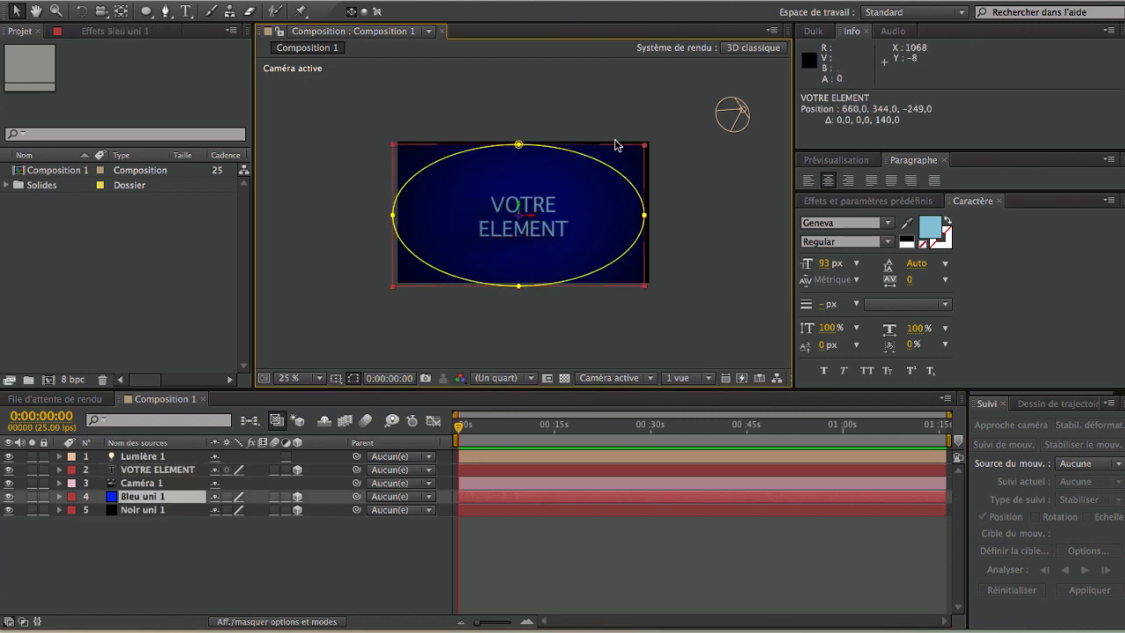
{"action": "left_click", "coordinate": [154, 510], "text": "shift"}
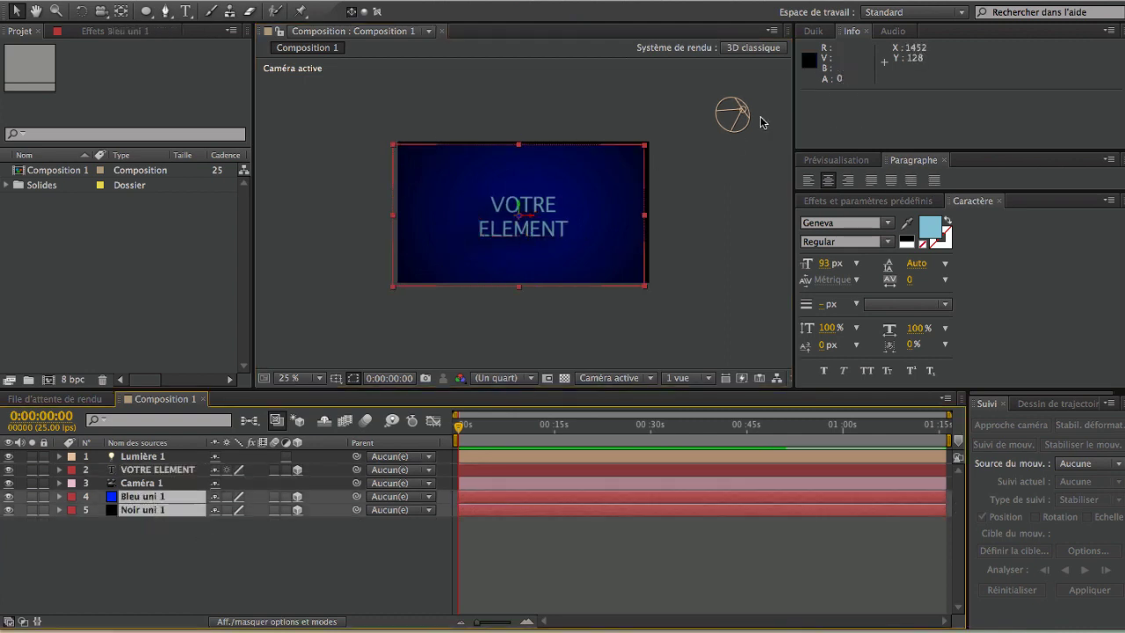
{"action": "left_click", "coordinate": [660, 139]}
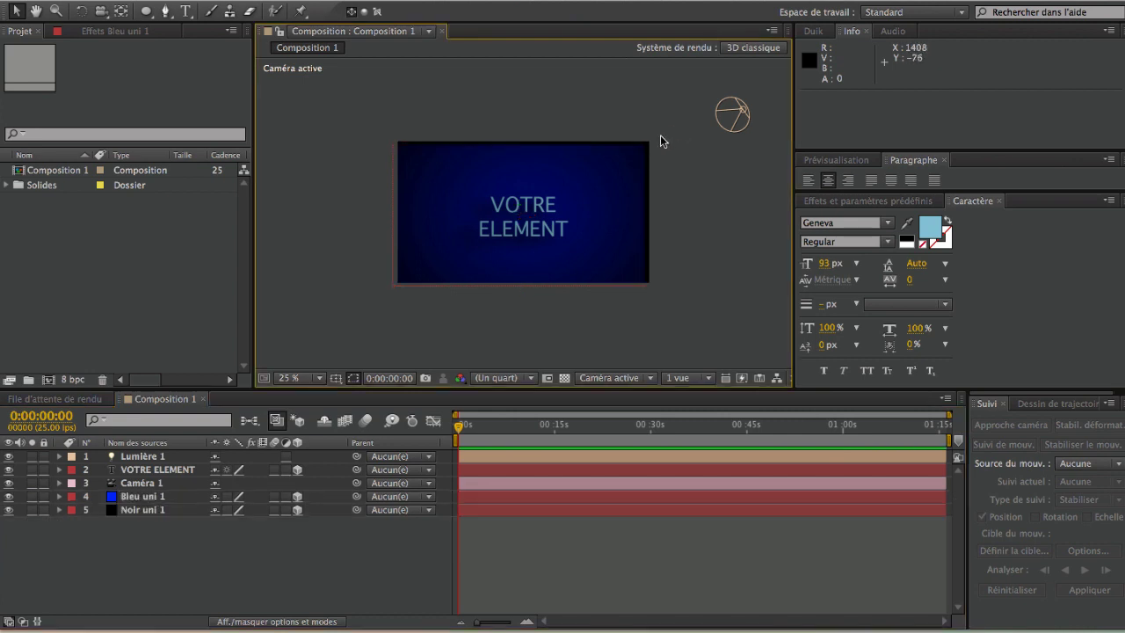
- Scale Bleu uni 1 up past the frame edges and nudge the ellipse mask's right point
{"action": "left_click", "coordinate": [644, 153]}
{"action": "mouse_move", "coordinate": [649, 143]}
{"action": "left_mouse_down"}
{"action": "mouse_move", "coordinate": [701, 109]}
{"action": "mouse_move", "coordinate": [761, 157]}
{"action": "left_mouse_up"}
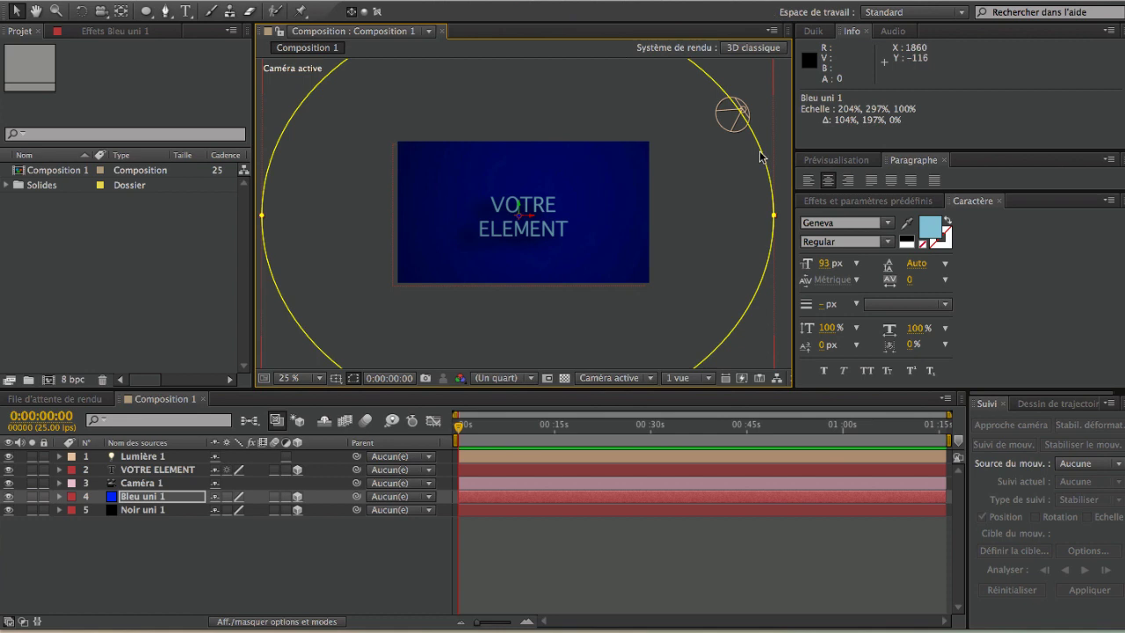
{"action": "left_click_drag", "start_coordinate": [774, 220], "coordinate": [770, 219]}
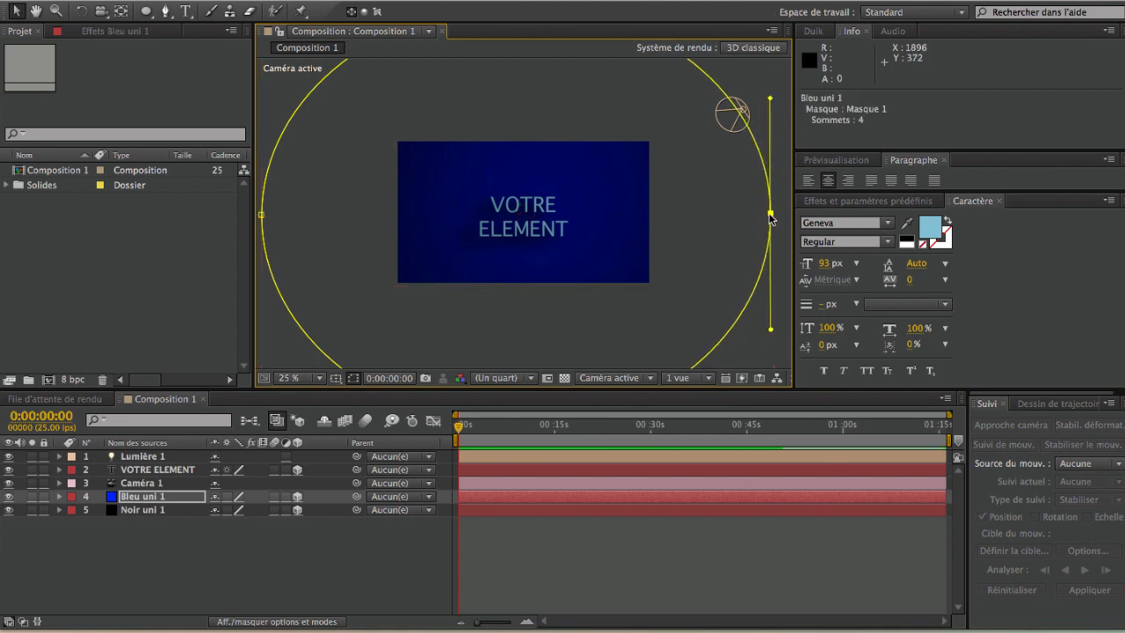
- Give Masque 1 a 1000-pixel feather and -99-pixel expansion
{"action": "left_click", "coordinate": [60, 497]}
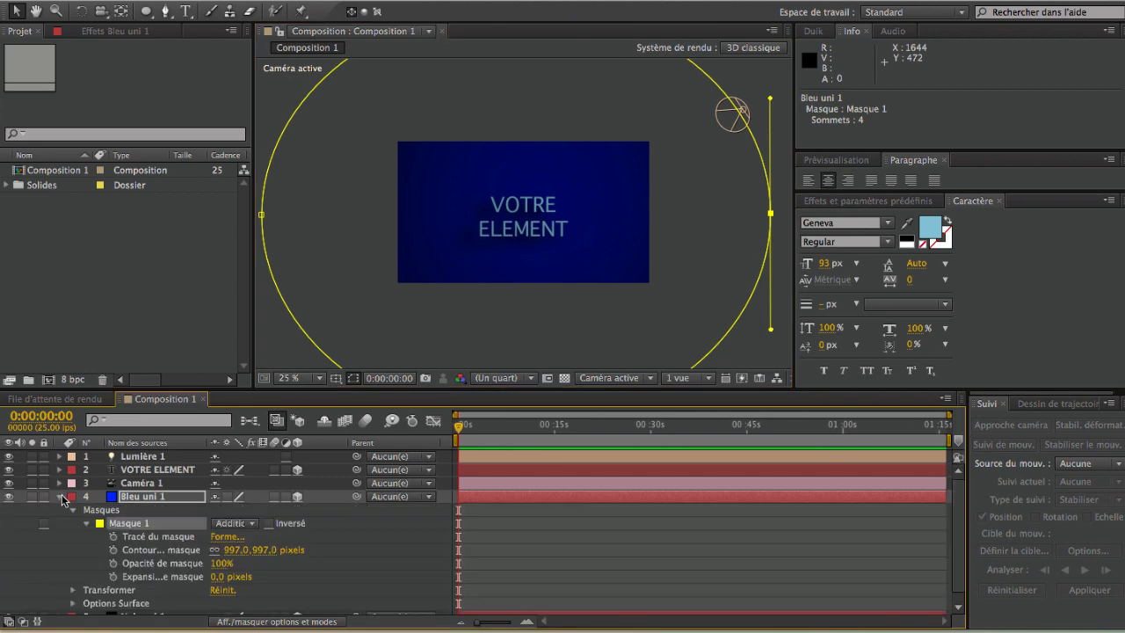
{"action": "left_click", "coordinate": [204, 551]}
{"action": "left_click_drag", "start_coordinate": [237, 550], "coordinate": [465, 542]}
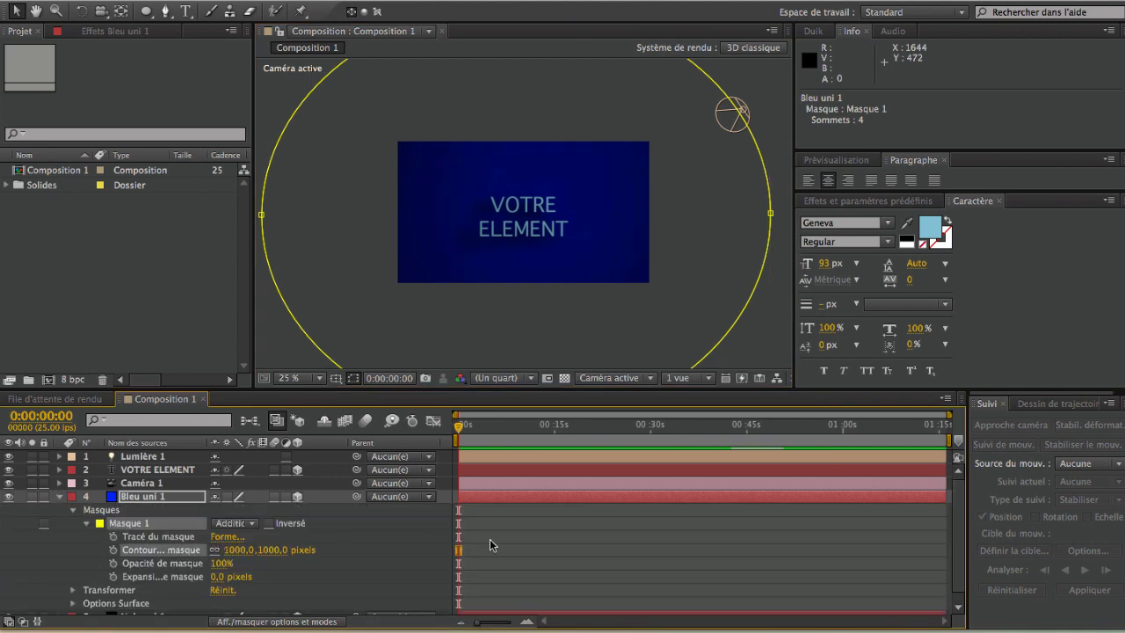
{"action": "left_click_drag", "start_coordinate": [216, 578], "coordinate": [149, 591]}
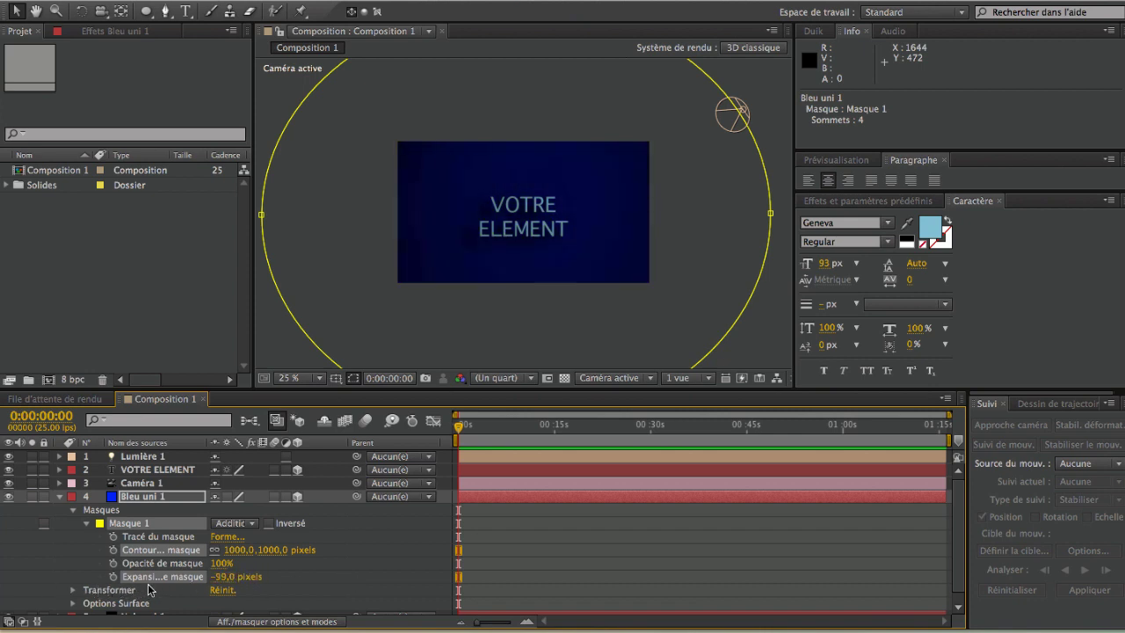
{"action": "left_click", "coordinate": [573, 547]}
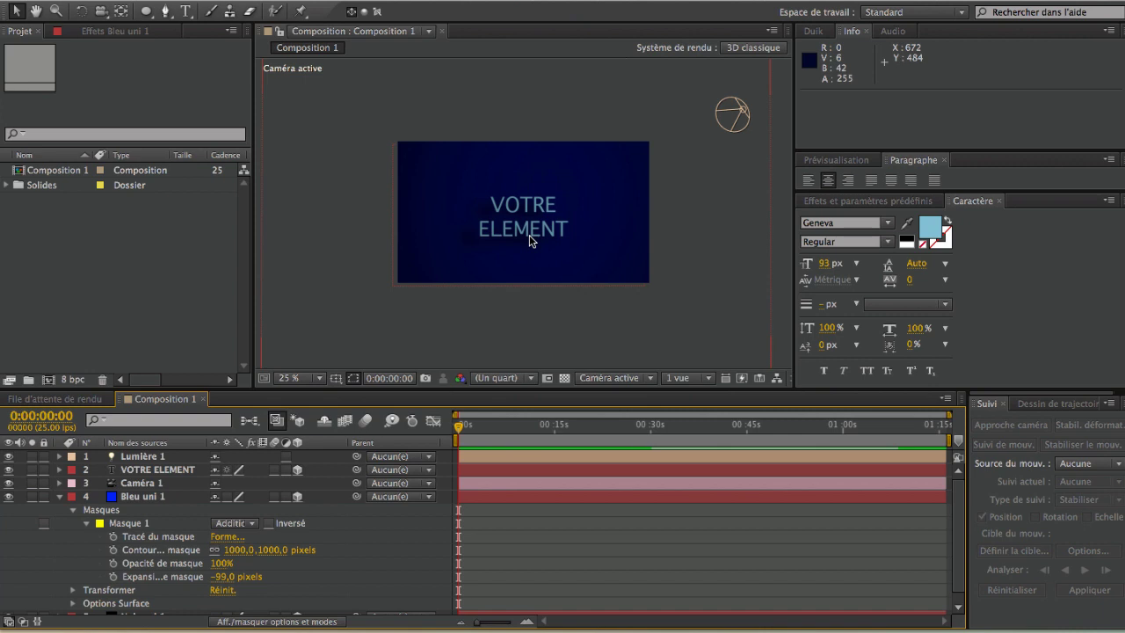
{"action": "left_click", "coordinate": [529, 235]}
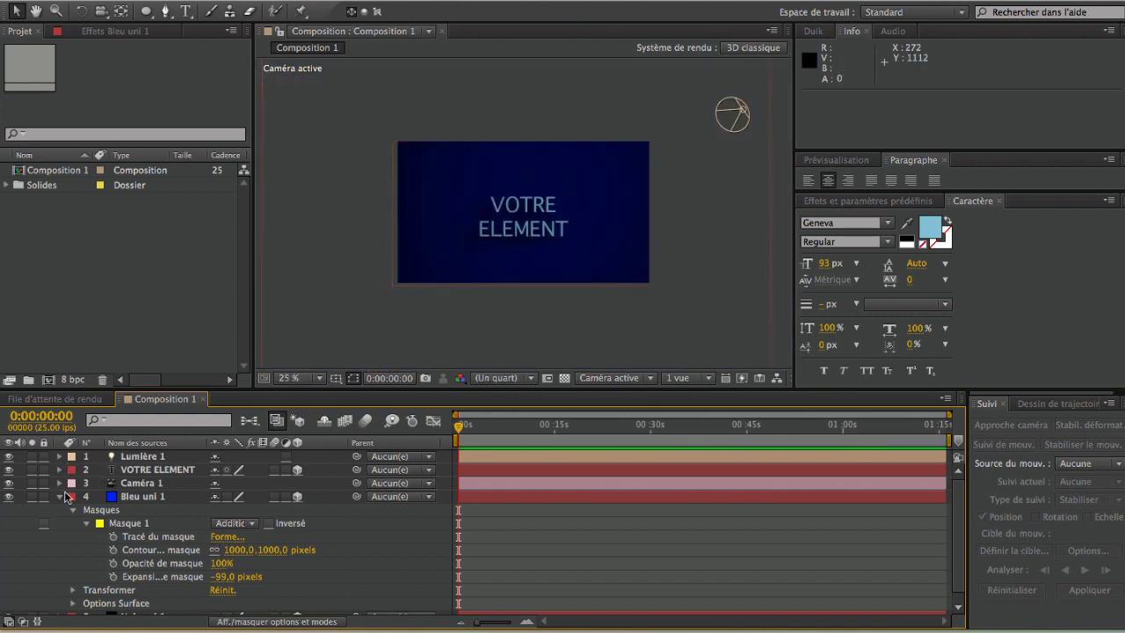
{"action": "left_click", "coordinate": [58, 497]}
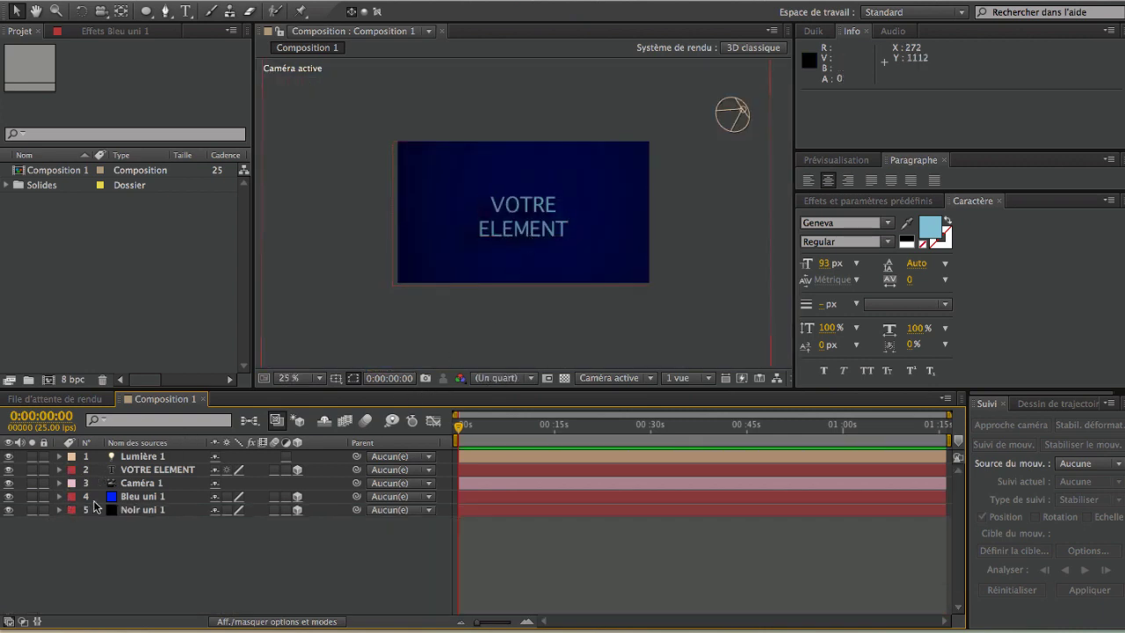
- Select Caméra 1 and view the scene from Vue personnalisée 1, zoomed out
{"action": "left_click", "coordinate": [140, 483]}
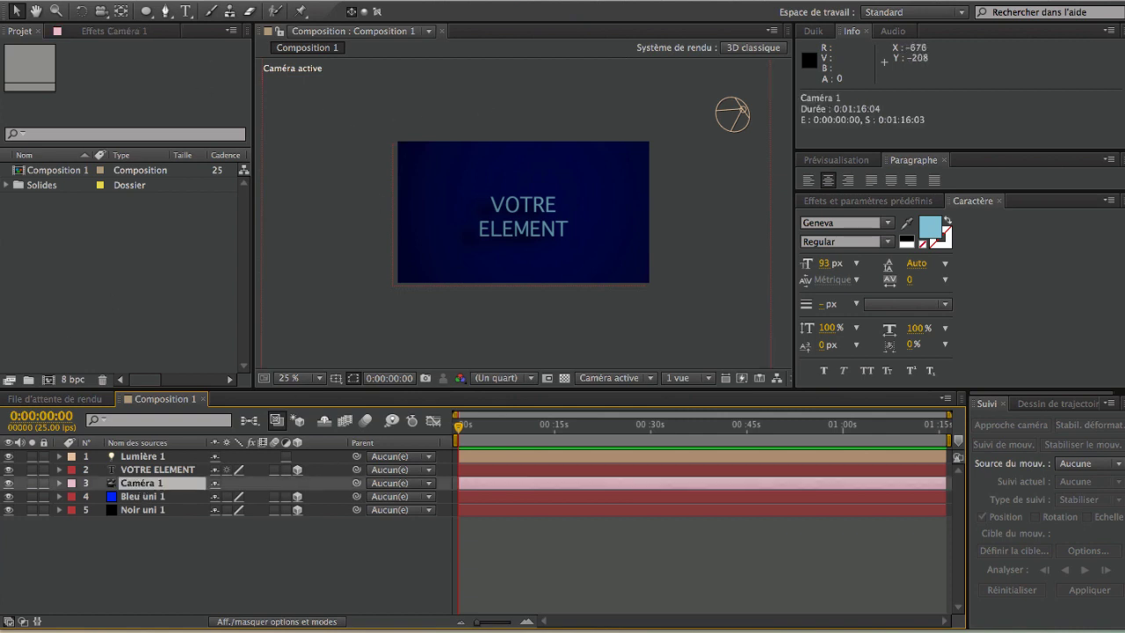
{"action": "left_click", "coordinate": [622, 379]}
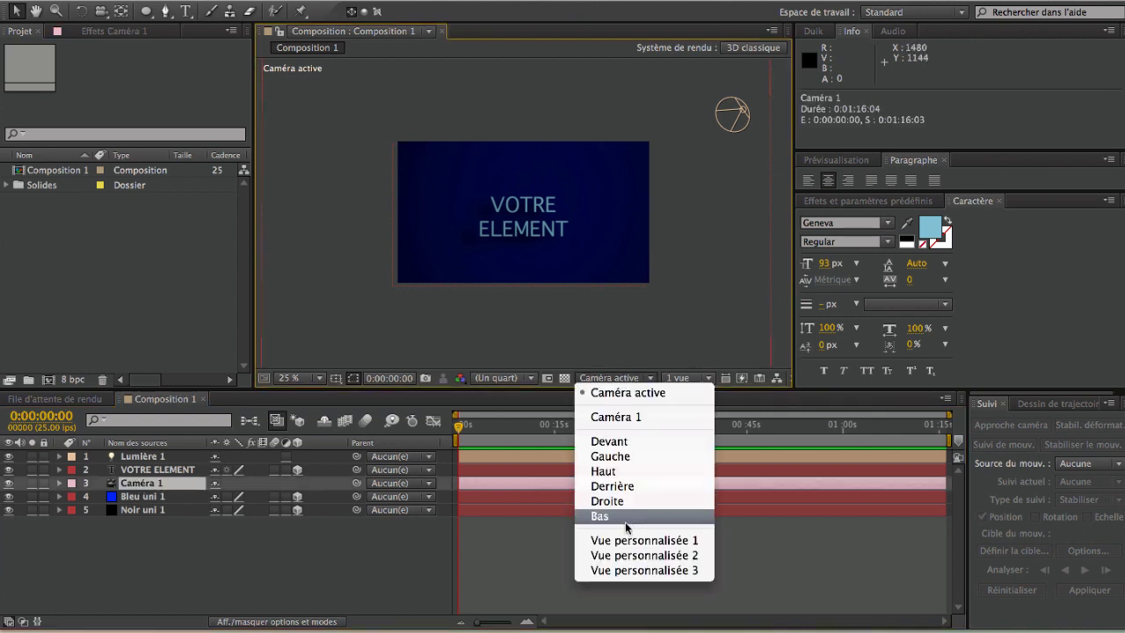
{"action": "left_click", "coordinate": [625, 544]}
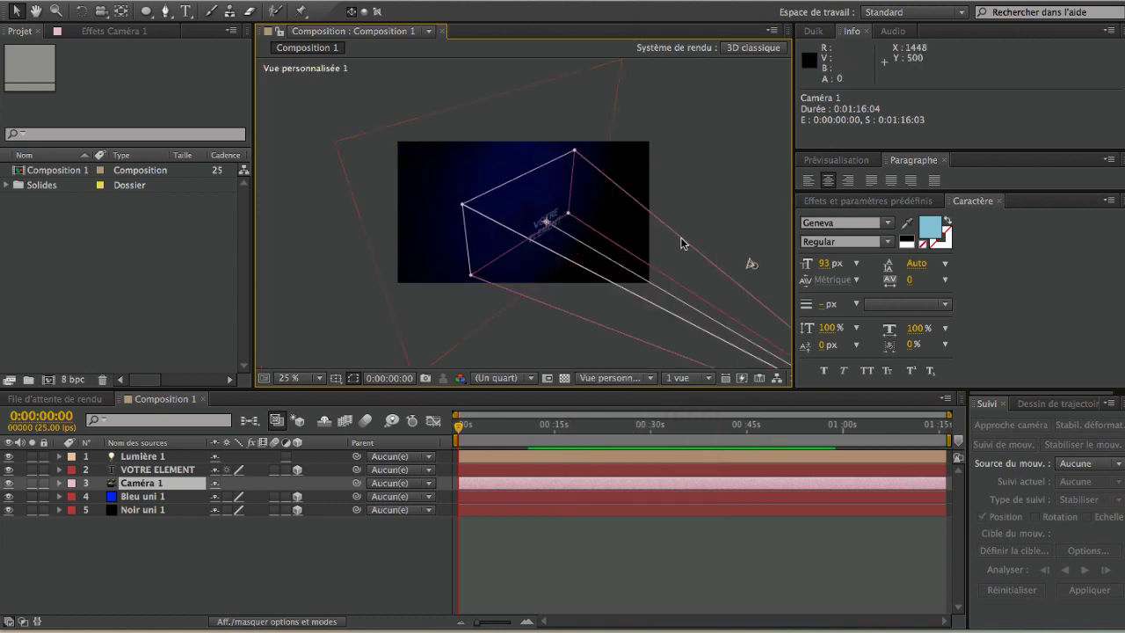
{"action": "key", "text": "comma"}
{"action": "key", "text": "comma"}
{"action": "key", "text": "period"}
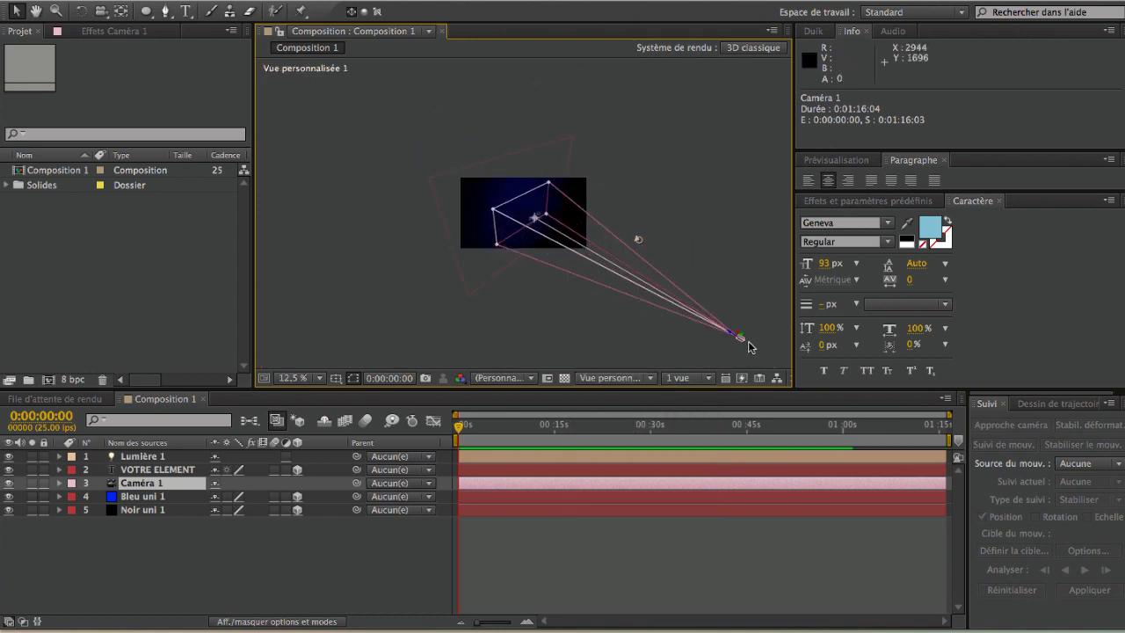
- Drag Caméra 1 to about 37.6, 321.7, -984.5 and show its transform properties
{"action": "left_click_drag", "start_coordinate": [723, 330], "coordinate": [646, 285]}
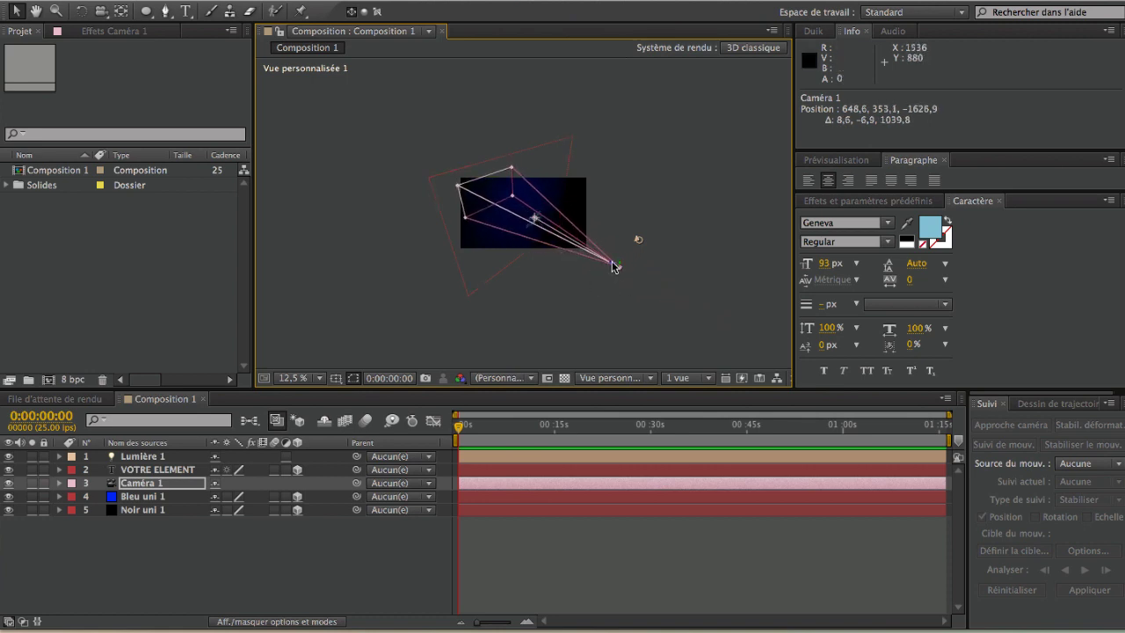
{"action": "mouse_move", "coordinate": [608, 272]}
{"action": "left_mouse_down"}
{"action": "mouse_move", "coordinate": [530, 277]}
{"action": "mouse_move", "coordinate": [563, 271]}
{"action": "mouse_move", "coordinate": [549, 271]}
{"action": "left_mouse_up"}
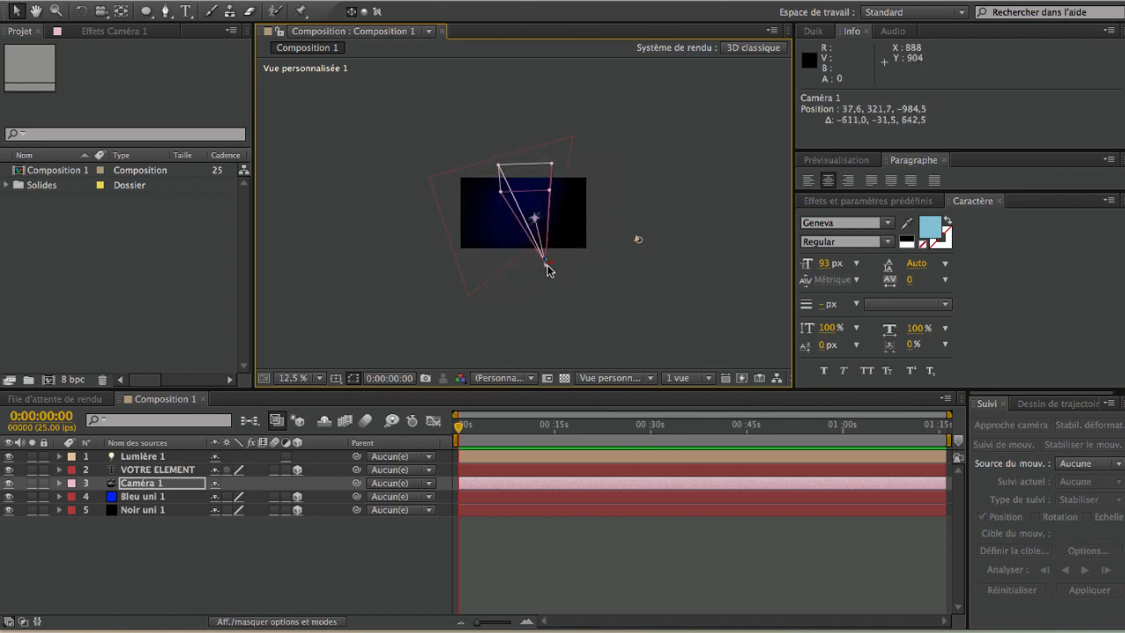
{"action": "left_click", "coordinate": [60, 483]}
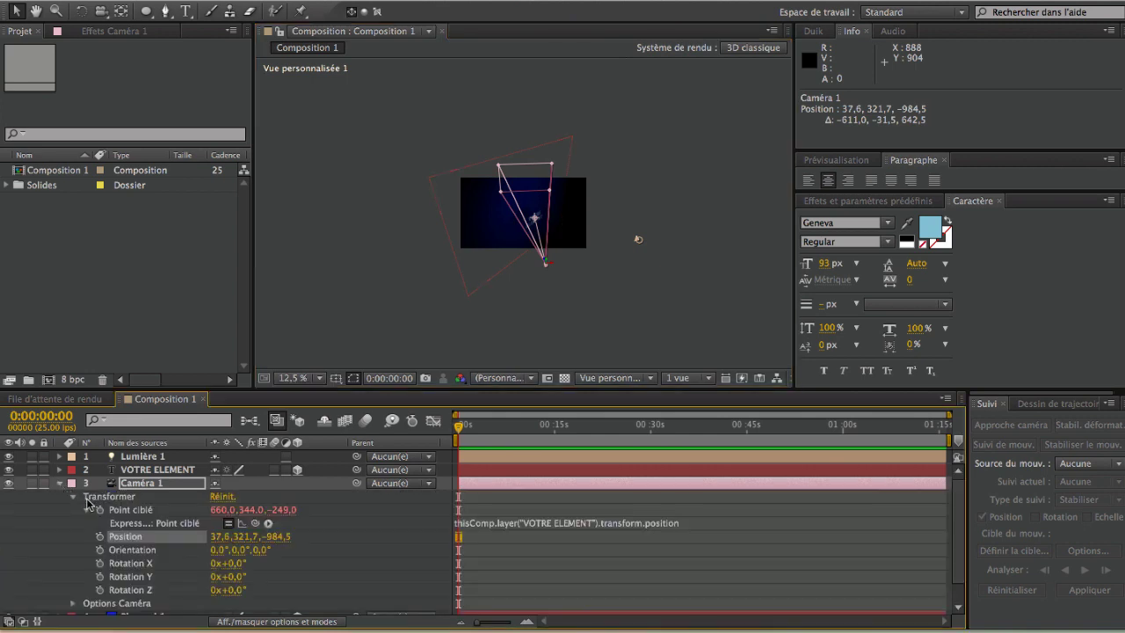
- Key Caméra 1's Position and add an ~8-second keyframe that bends the fly-through path
{"action": "left_click", "coordinate": [100, 550]}
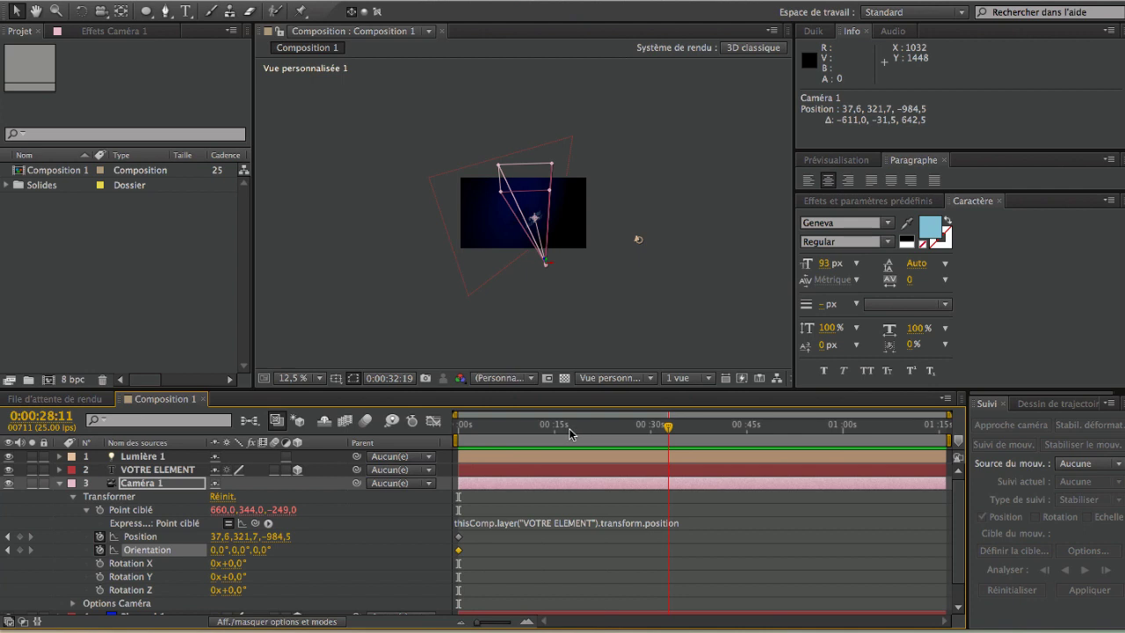
{"action": "left_click_drag", "start_coordinate": [545, 265], "coordinate": [624, 170]}
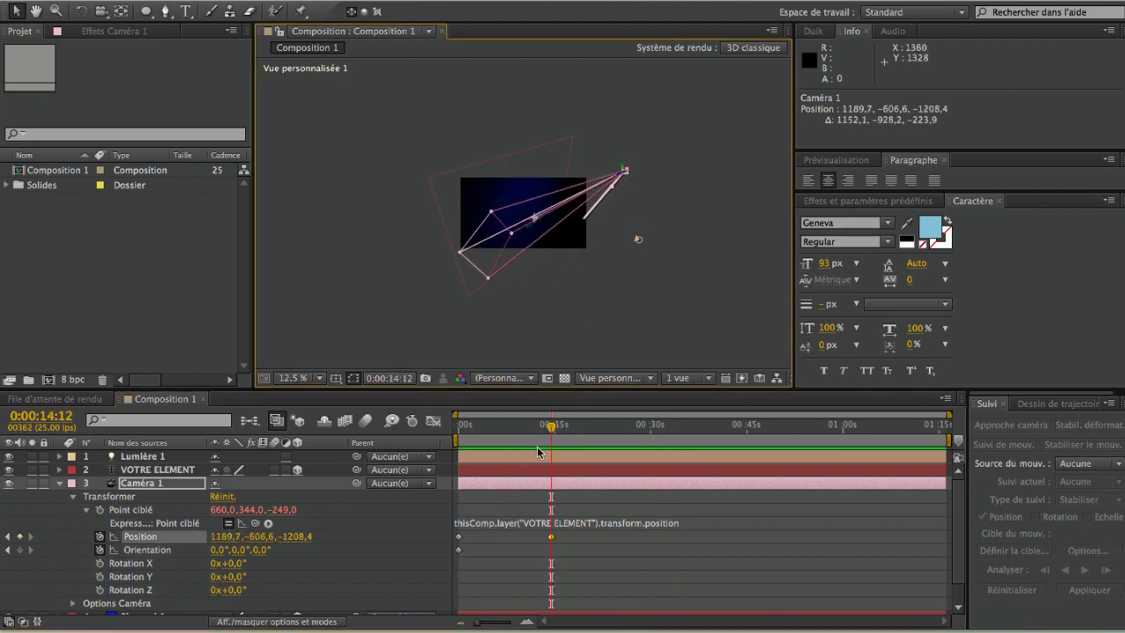
{"action": "mouse_move", "coordinate": [556, 429]}
{"action": "left_mouse_down"}
{"action": "mouse_move", "coordinate": [566, 431]}
{"action": "mouse_move", "coordinate": [510, 446]}
{"action": "left_mouse_up"}
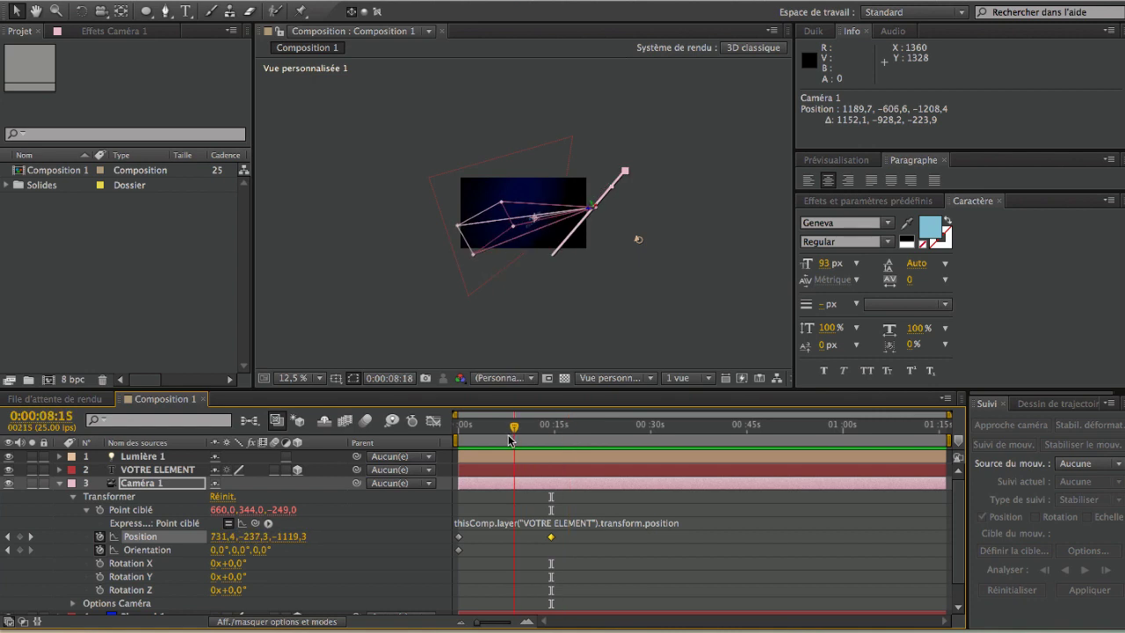
{"action": "mouse_move", "coordinate": [588, 221]}
{"action": "left_mouse_down"}
{"action": "mouse_move", "coordinate": [593, 242]}
{"action": "mouse_move", "coordinate": [589, 222]}
{"action": "mouse_move", "coordinate": [613, 243]}
{"action": "left_mouse_up"}
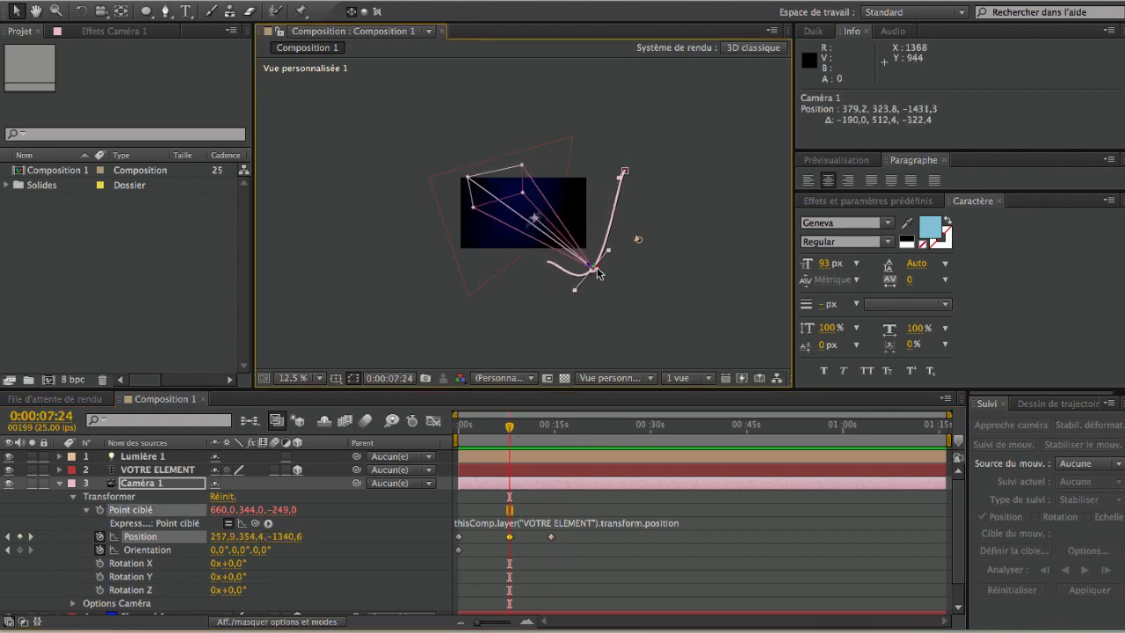
{"action": "left_click_drag", "start_coordinate": [612, 243], "coordinate": [636, 258]}
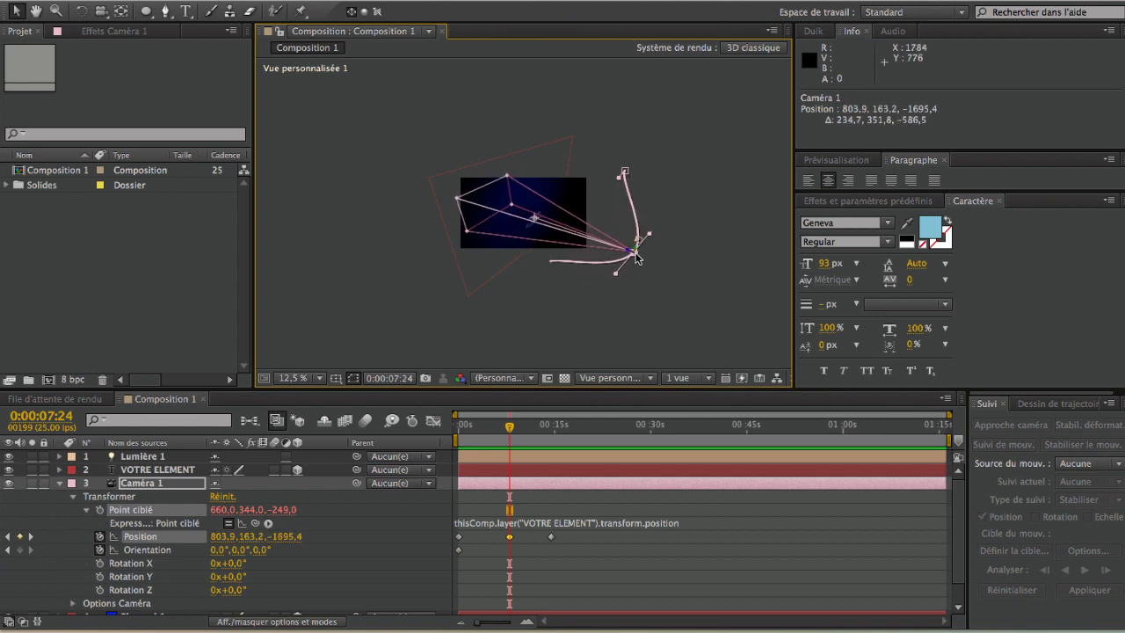
- Move to about 17 seconds and view the scene through Caméra active
{"action": "left_click_drag", "start_coordinate": [510, 428], "coordinate": [577, 436]}
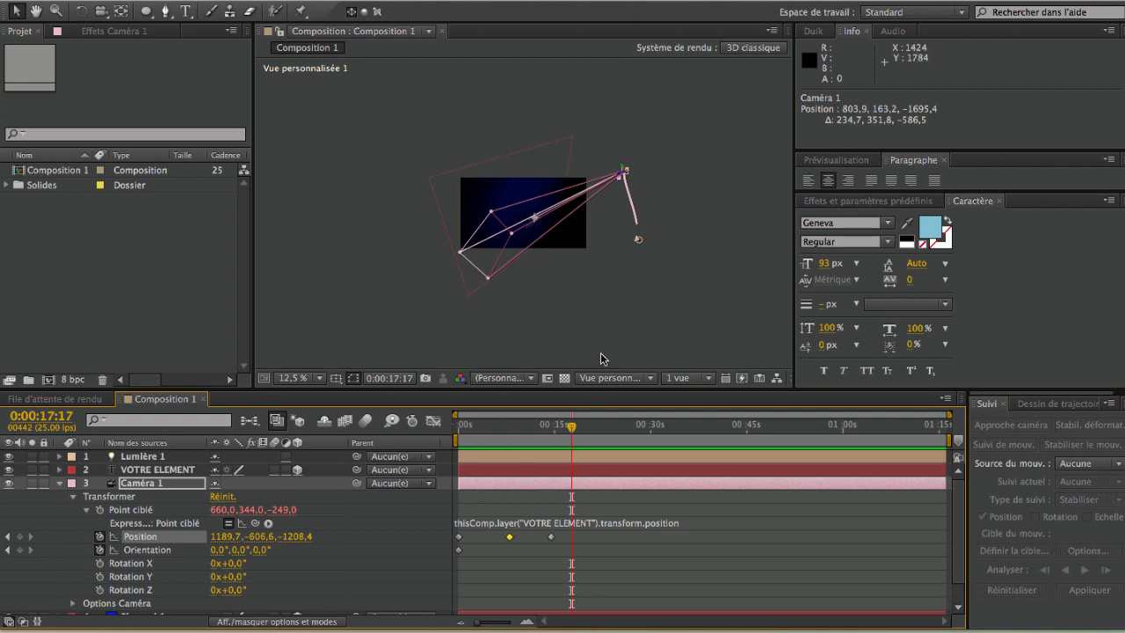
{"action": "left_click", "coordinate": [609, 378]}
{"action": "left_click", "coordinate": [621, 390]}
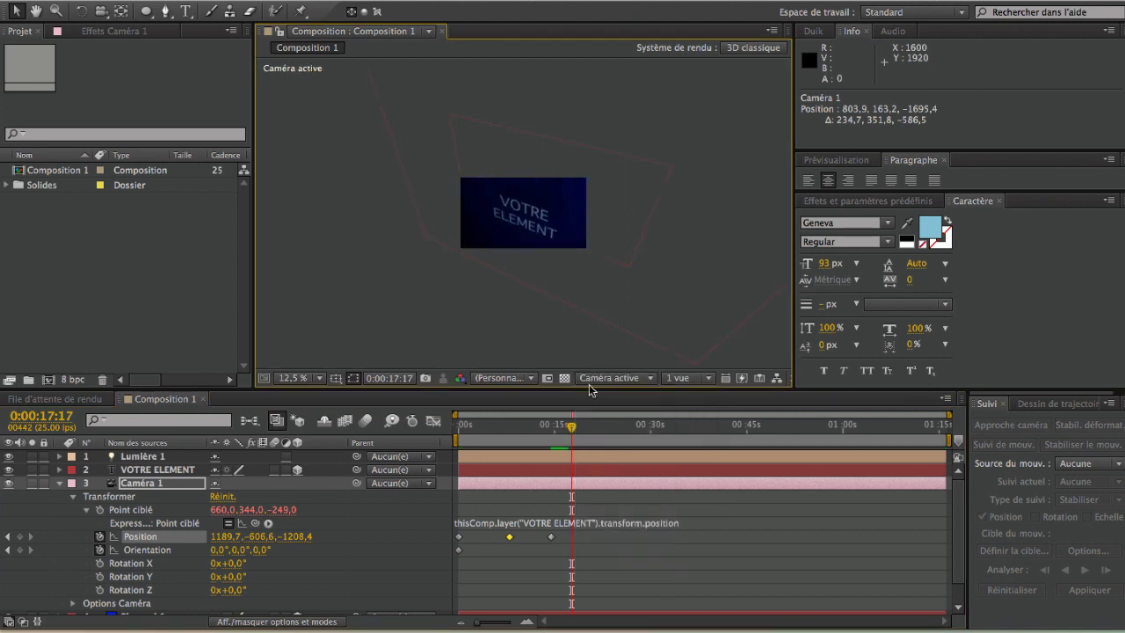
{"action": "mouse_move", "coordinate": [572, 431]}
{"action": "left_mouse_down"}
{"action": "mouse_move", "coordinate": [442, 443]}
{"action": "mouse_move", "coordinate": [561, 445]}
{"action": "left_mouse_up"}
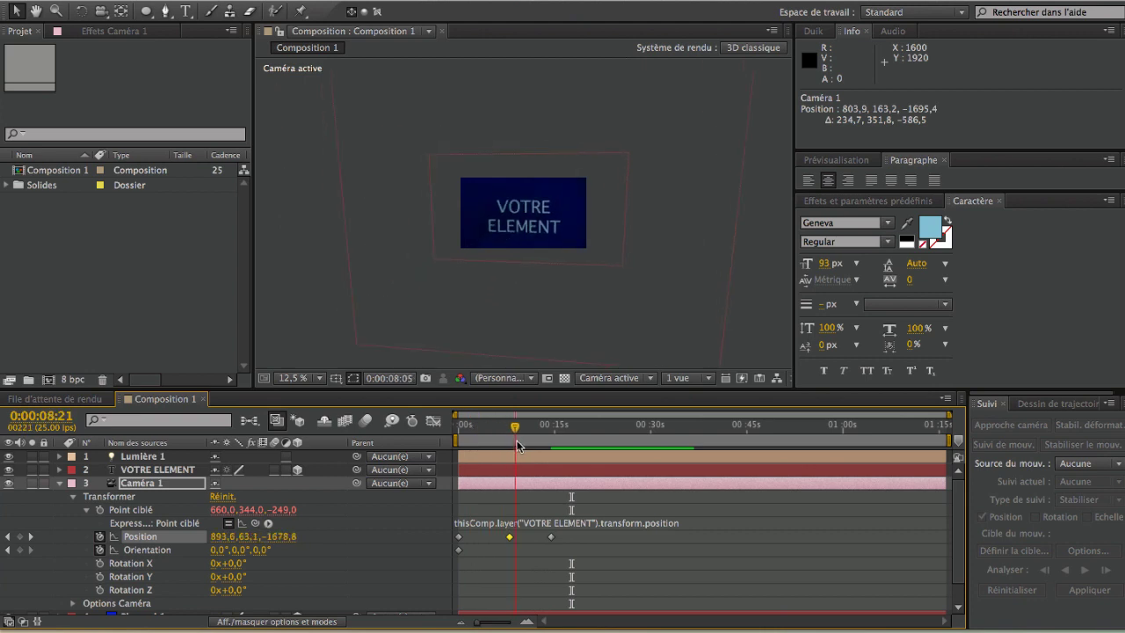
{"action": "mouse_move", "coordinate": [530, 448]}
{"action": "left_mouse_down"}
{"action": "mouse_move", "coordinate": [447, 451]}
{"action": "mouse_move", "coordinate": [556, 452]}
{"action": "mouse_move", "coordinate": [502, 460]}
{"action": "mouse_move", "coordinate": [526, 464]}
{"action": "left_mouse_up"}
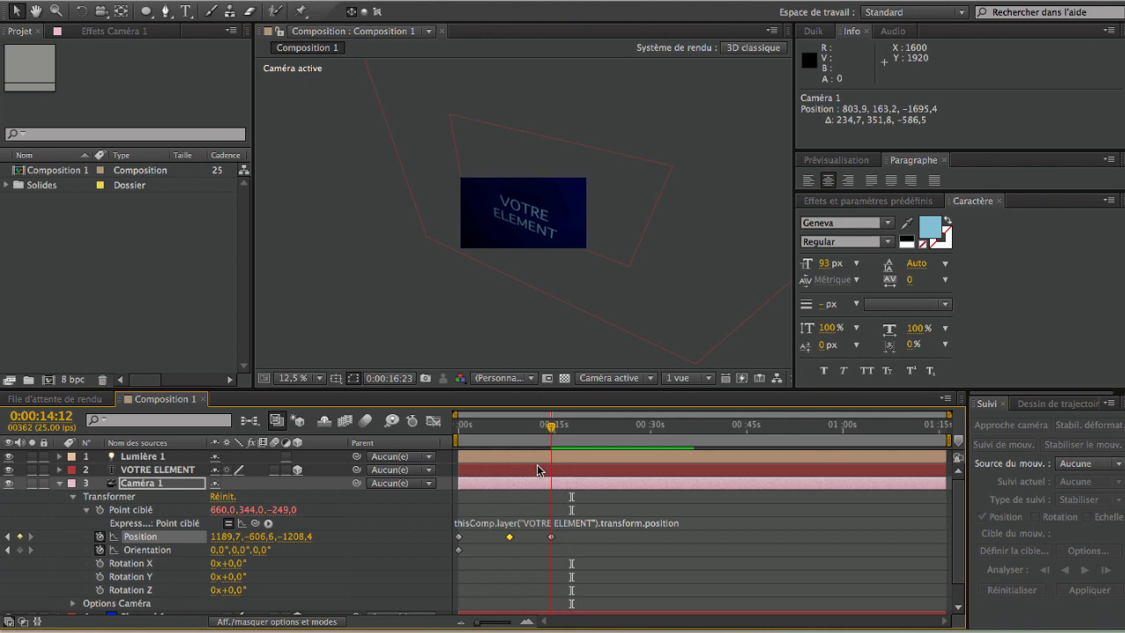
{"action": "left_click_drag", "start_coordinate": [450, 471], "coordinate": [453, 469]}
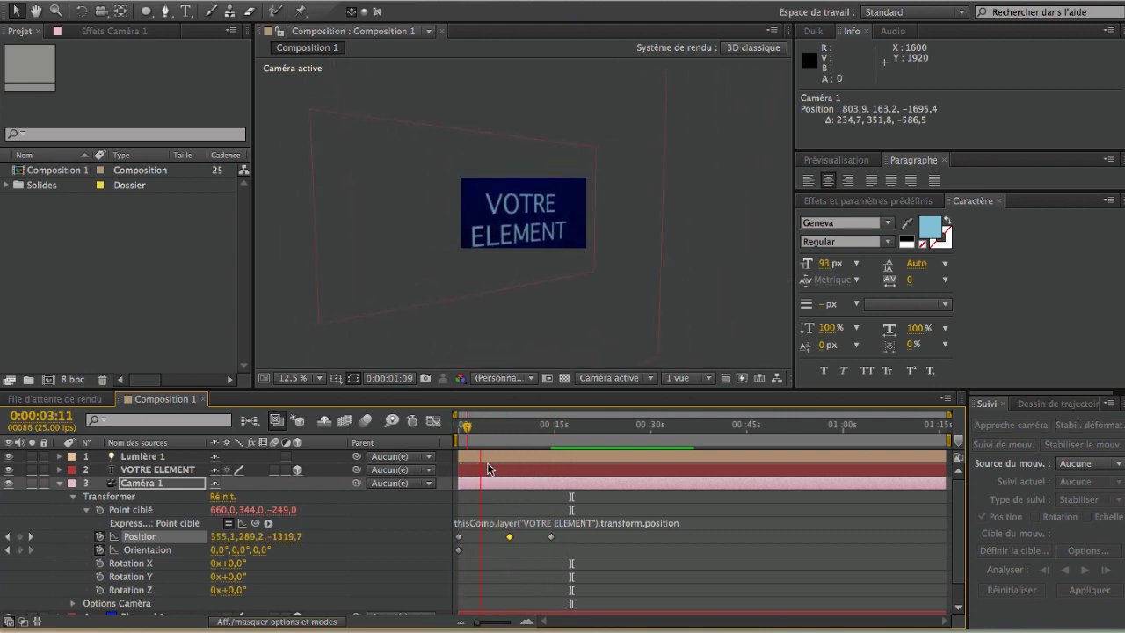
{"action": "left_click", "coordinate": [144, 474]}
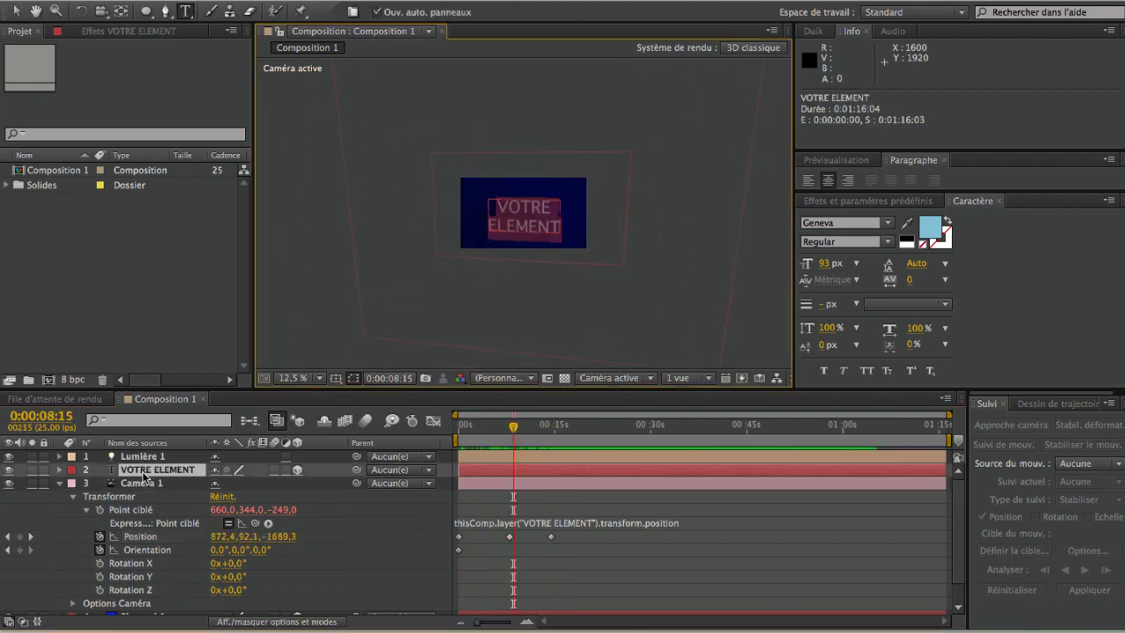
- Replace Geneva with a new display font for VOTRE ELEMENT in the Character panel
{"action": "left_click", "coordinate": [888, 223]}
{"action": "left_click", "coordinate": [828, 303]}
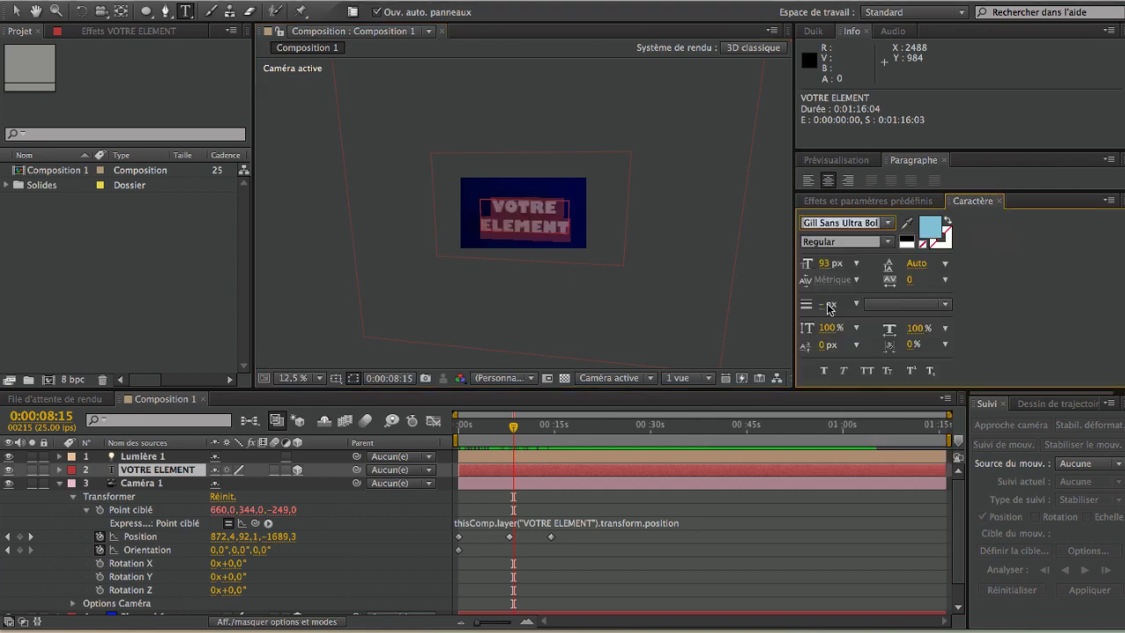
{"action": "left_click", "coordinate": [737, 548]}
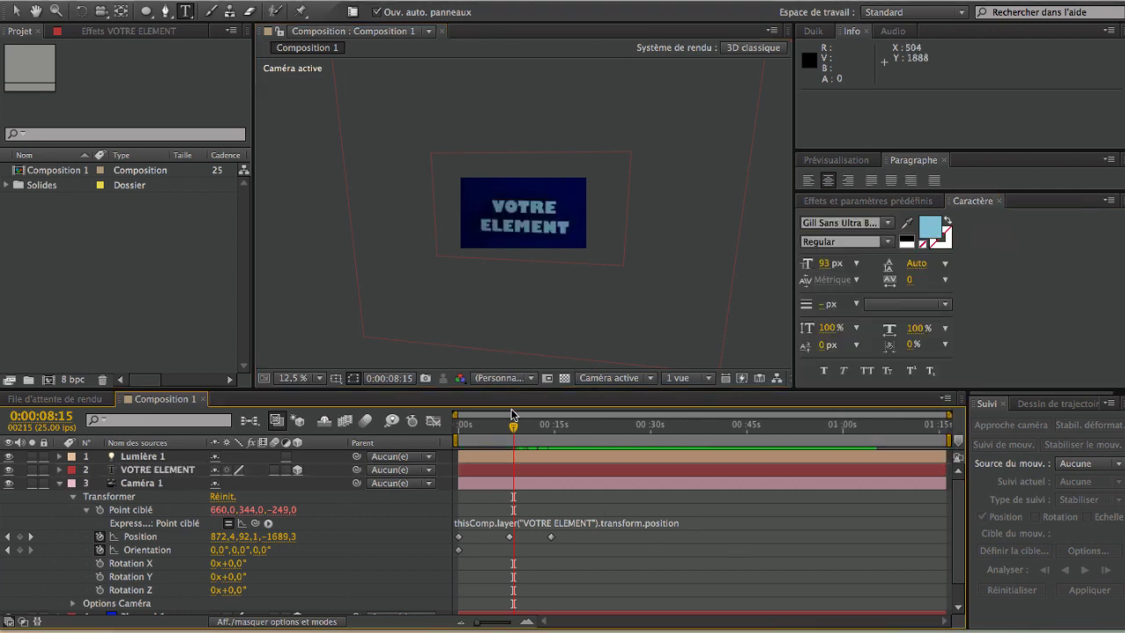
- Scrub the timeline to preview the fly-through with the new font, zooming out
{"action": "mouse_move", "coordinate": [514, 429]}
{"action": "left_mouse_down"}
{"action": "mouse_move", "coordinate": [616, 430]}
{"action": "mouse_move", "coordinate": [508, 438]}
{"action": "mouse_move", "coordinate": [678, 441]}
{"action": "left_mouse_up"}
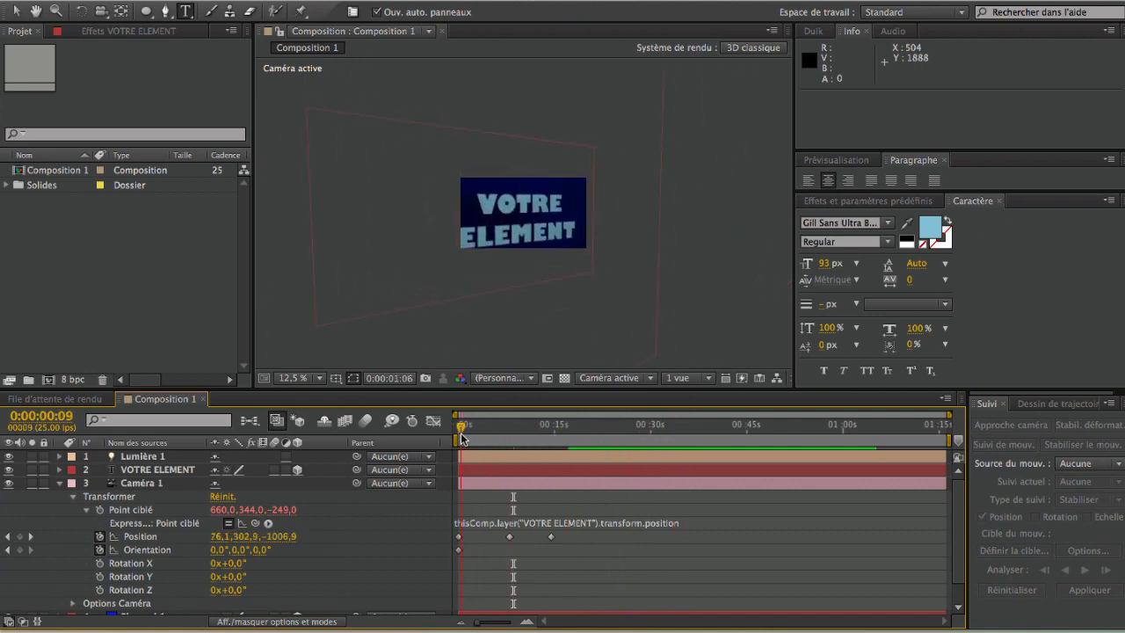
{"action": "mouse_move", "coordinate": [556, 439]}
{"action": "left_mouse_down"}
{"action": "mouse_move", "coordinate": [577, 437]}
{"action": "mouse_move", "coordinate": [457, 436]}
{"action": "left_mouse_up"}
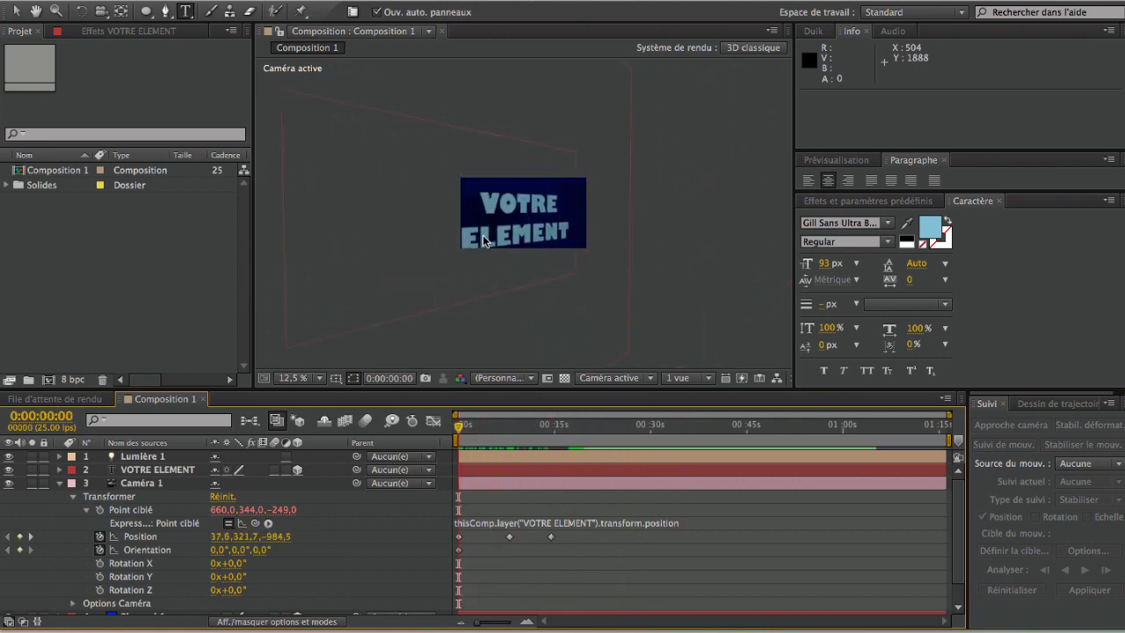
{"action": "scroll", "coordinate": [539, 232], "scroll_direction": "up", "scroll_amount": 2}
{"action": "scroll", "coordinate": [565, 219], "scroll_direction": "up", "scroll_amount": 4}
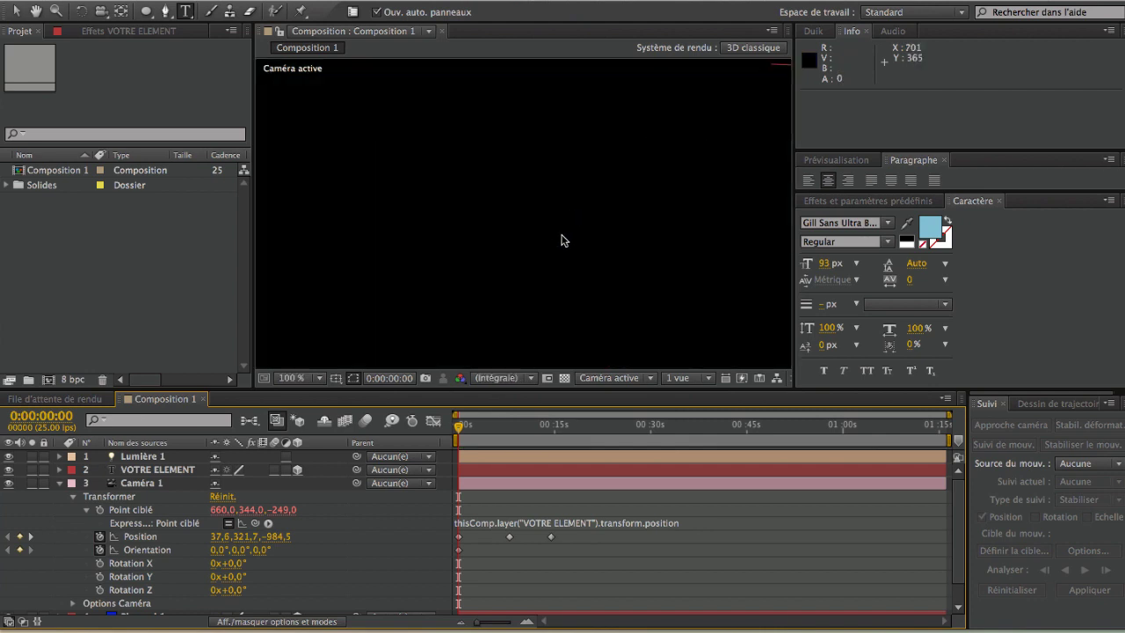
{"action": "scroll", "coordinate": [539, 256], "scroll_direction": "down", "scroll_amount": 1}
{"action": "left_click", "coordinate": [466, 434]}
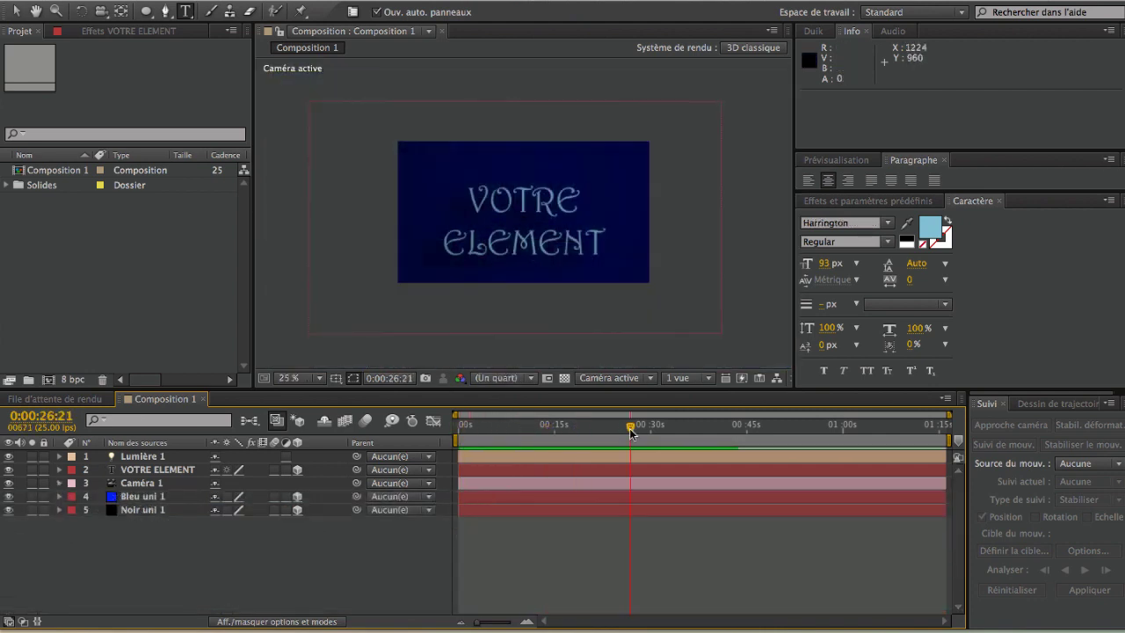
- Reveal Caméra 1's transform and start its Position animation at 0 s
{"action": "left_click", "coordinate": [753, 428]}
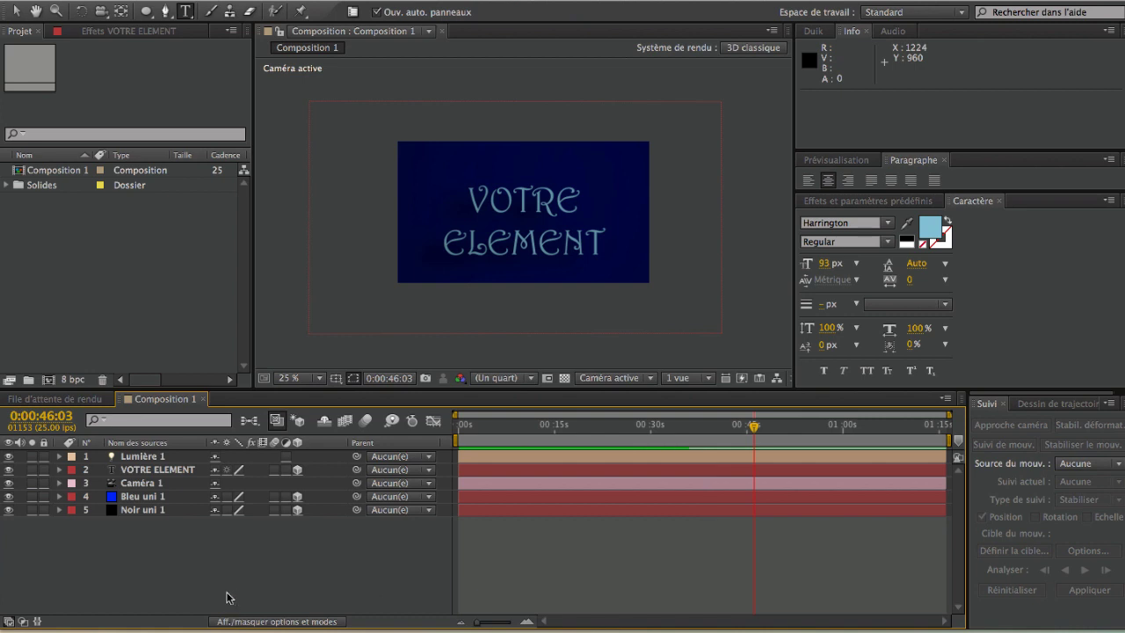
{"action": "left_click", "coordinate": [148, 484]}
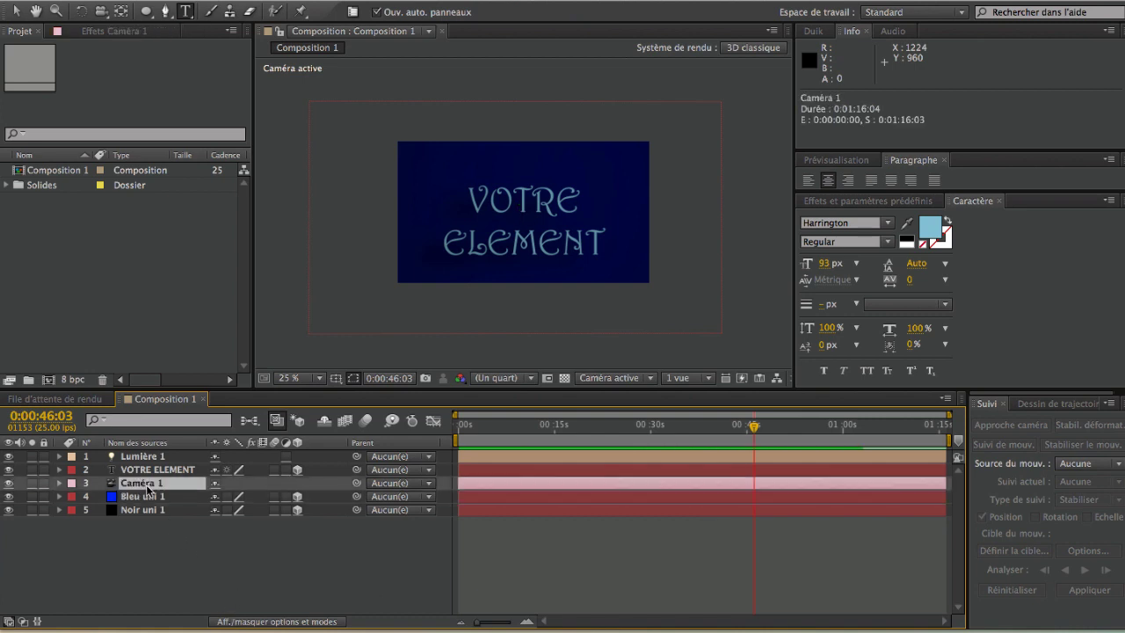
{"action": "left_click", "coordinate": [58, 483]}
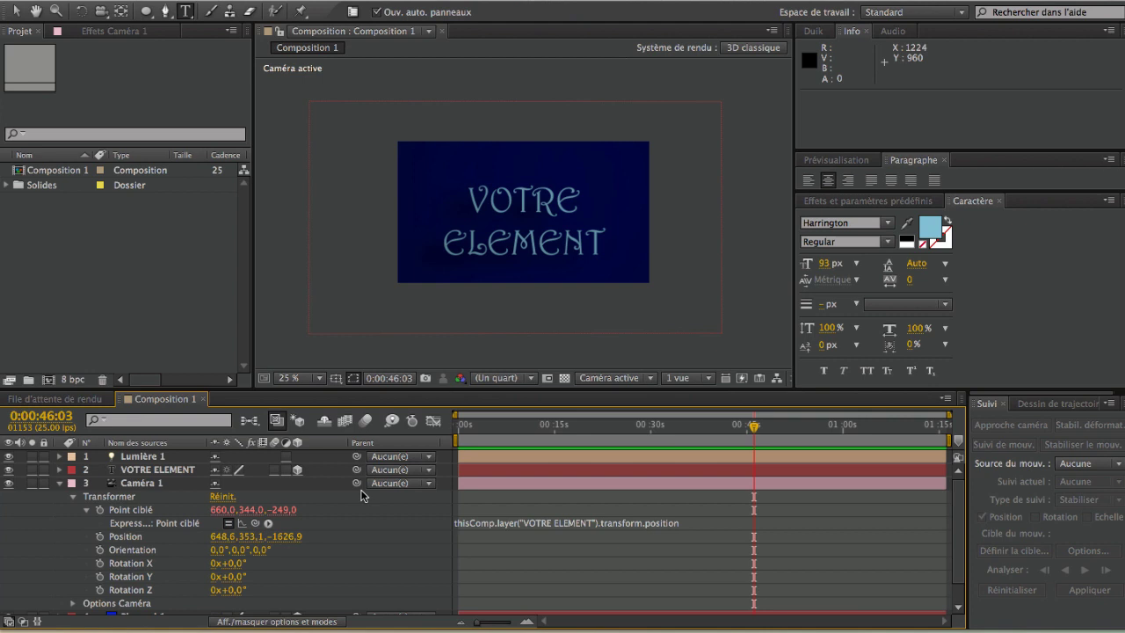
{"action": "left_click_drag", "start_coordinate": [503, 421], "coordinate": [455, 429]}
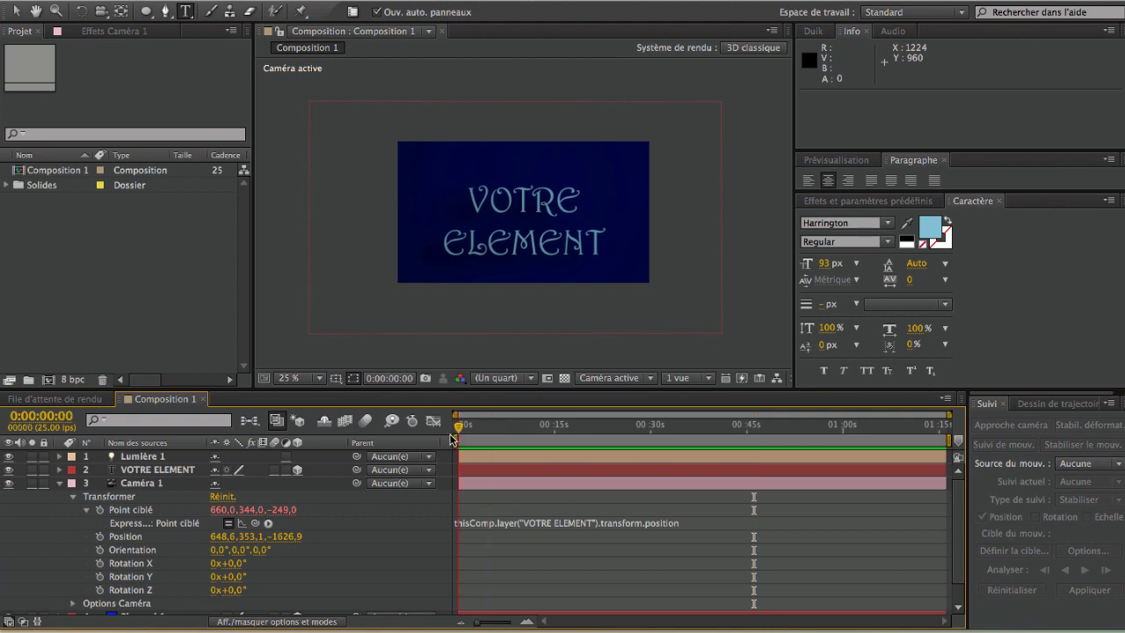
{"action": "left_click", "coordinate": [100, 537]}
- At about 27 seconds, track the camera sideways to key a new Position
{"action": "left_click_drag", "start_coordinate": [468, 430], "coordinate": [634, 425]}
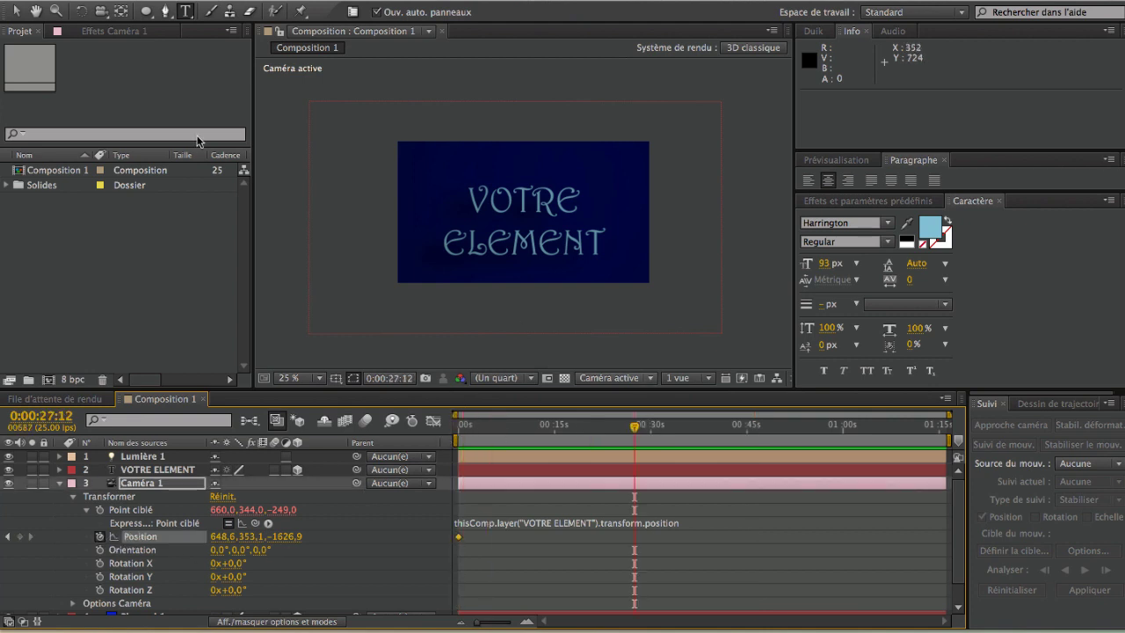
{"action": "left_click_drag", "start_coordinate": [101, 12], "coordinate": [158, 58]}
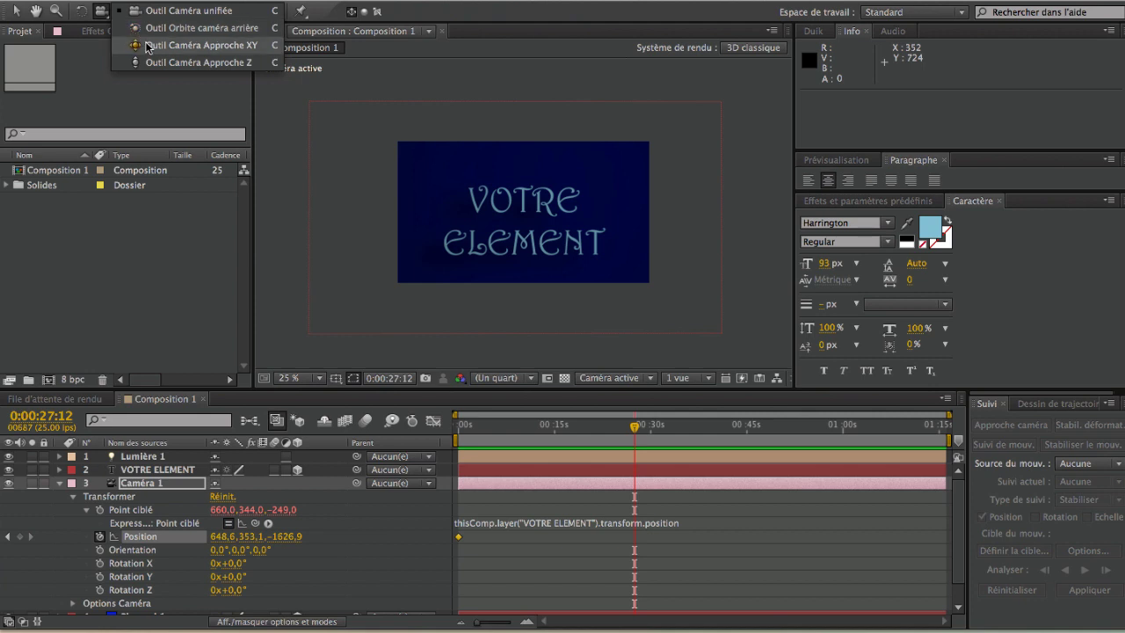
{"action": "mouse_move", "coordinate": [508, 243]}
{"action": "left_mouse_down"}
{"action": "mouse_move", "coordinate": [226, 246]}
{"action": "mouse_move", "coordinate": [613, 444]}
{"action": "mouse_move", "coordinate": [602, 433]}
{"action": "left_mouse_up"}
- Key Caméra 1's final Position at 0:01:16:03, then scrub back to preview
{"action": "left_click", "coordinate": [691, 431]}
{"action": "left_click", "coordinate": [946, 428]}
{"action": "mouse_move", "coordinate": [554, 279]}
{"action": "left_mouse_down"}
{"action": "mouse_move", "coordinate": [334, 254]}
{"action": "mouse_move", "coordinate": [293, 184]}
{"action": "left_mouse_up"}
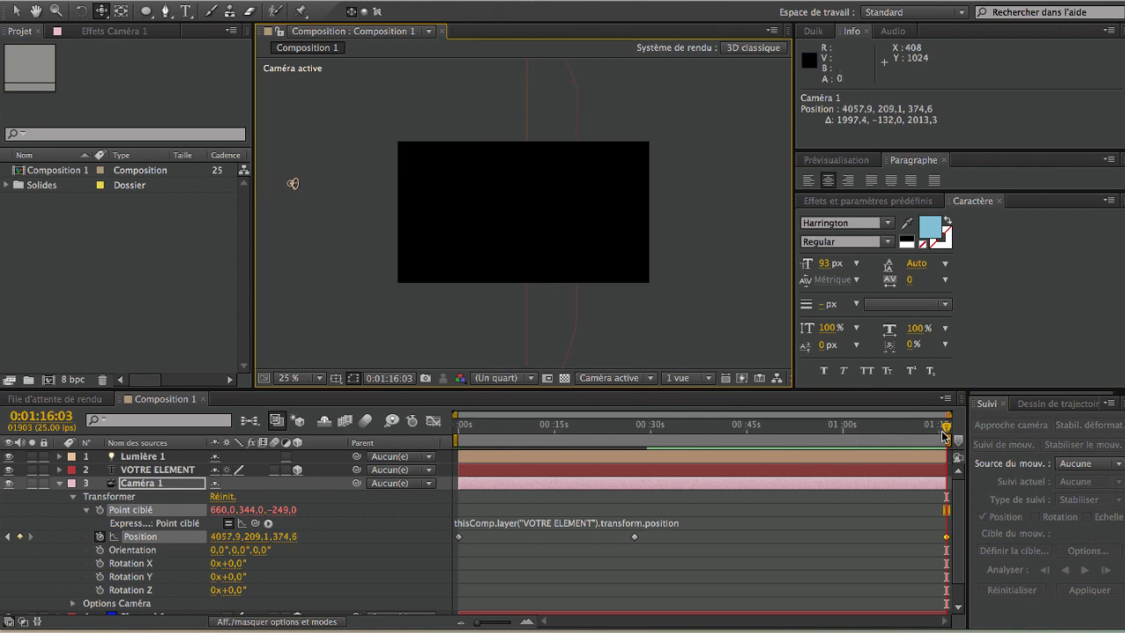
{"action": "mouse_move", "coordinate": [943, 435]}
{"action": "left_mouse_down"}
{"action": "mouse_move", "coordinate": [485, 431]}
{"action": "mouse_move", "coordinate": [651, 491]}
{"action": "mouse_move", "coordinate": [556, 278]}
{"action": "left_mouse_up"}
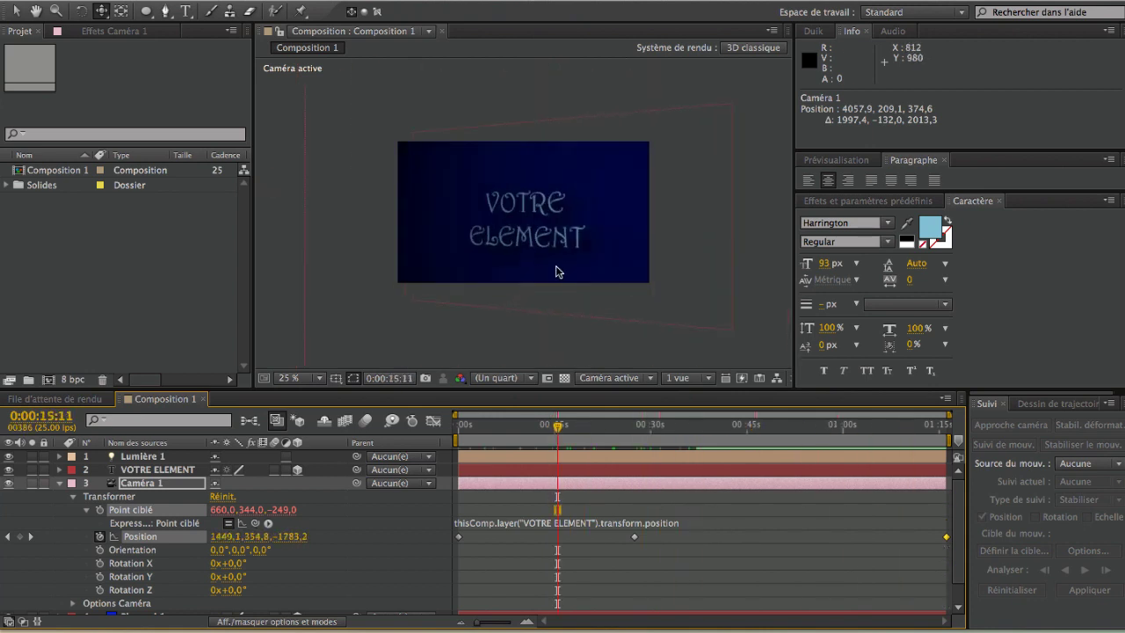
- Zoom the Composition viewer to 50% and scrub through the late camera pass
{"action": "key", "text": "period"}
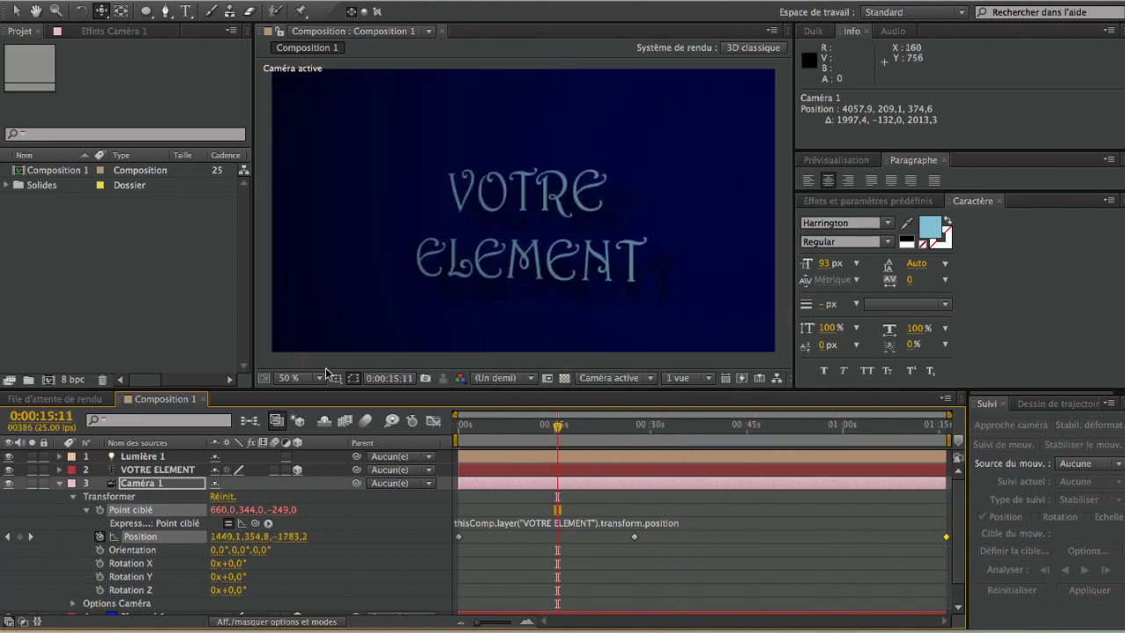
{"action": "left_click", "coordinate": [322, 378]}
{"action": "left_click", "coordinate": [303, 322]}
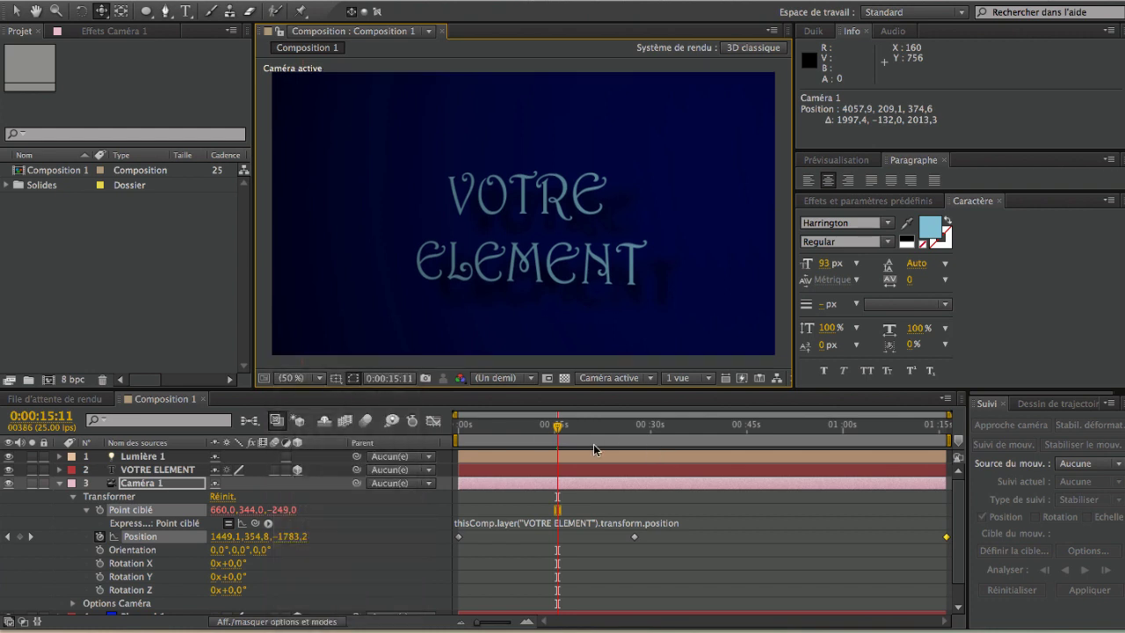
{"action": "left_click_drag", "start_coordinate": [554, 429], "coordinate": [696, 442]}
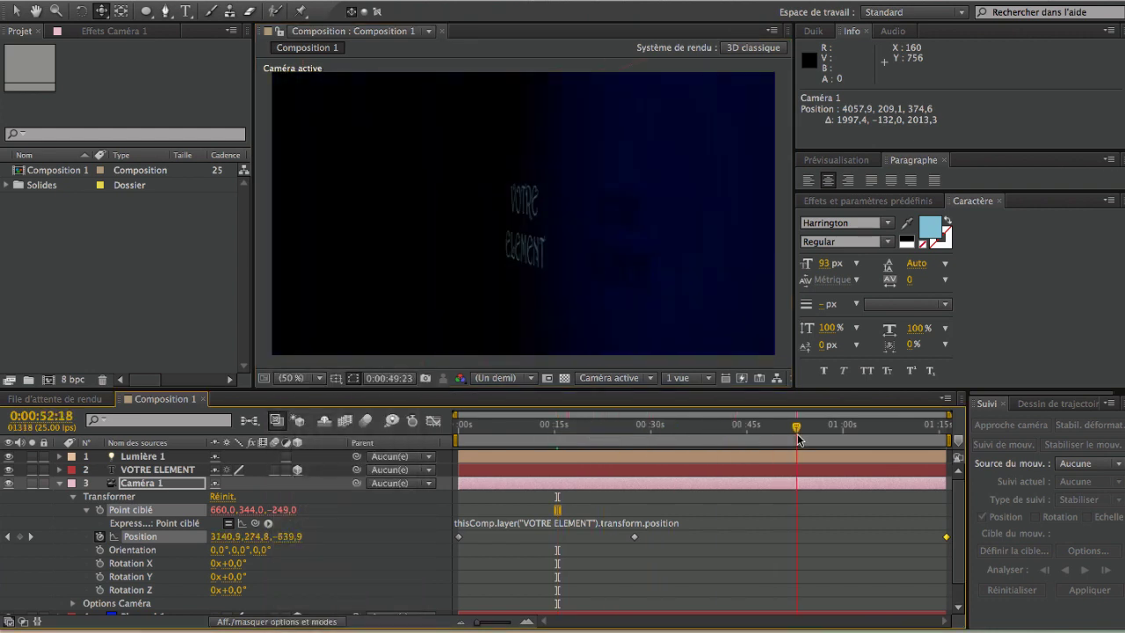
{"action": "mouse_move", "coordinate": [696, 442]}
{"action": "left_mouse_down"}
{"action": "mouse_move", "coordinate": [502, 443]}
{"action": "mouse_move", "coordinate": [822, 473]}
{"action": "left_mouse_up"}
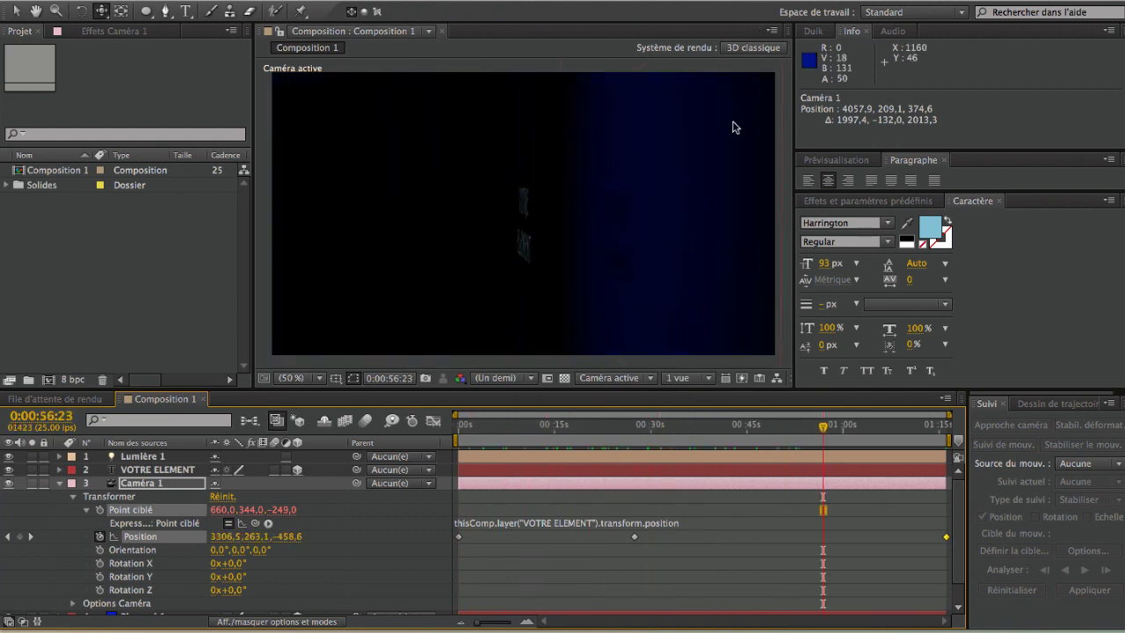